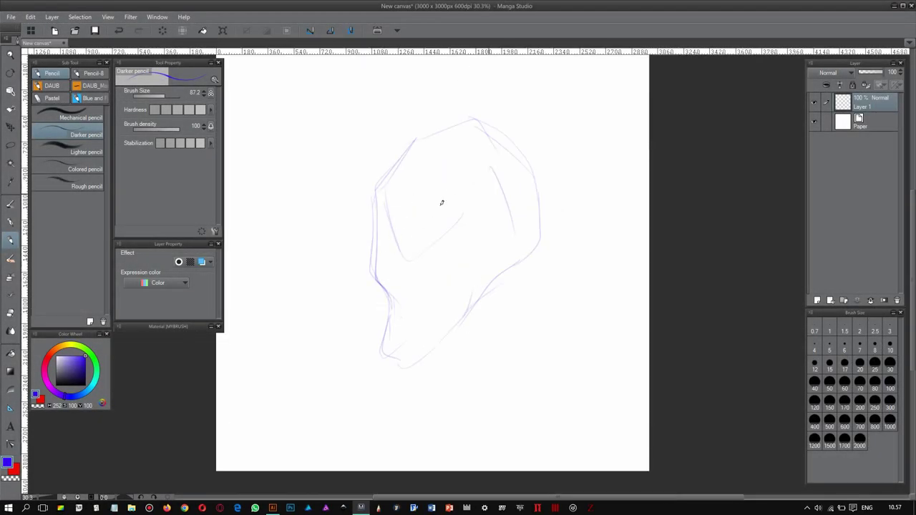
Step: Retrace the large eye socket, right eye outline and right head contour in bolder pencil
drag(453, 212, 385, 268)
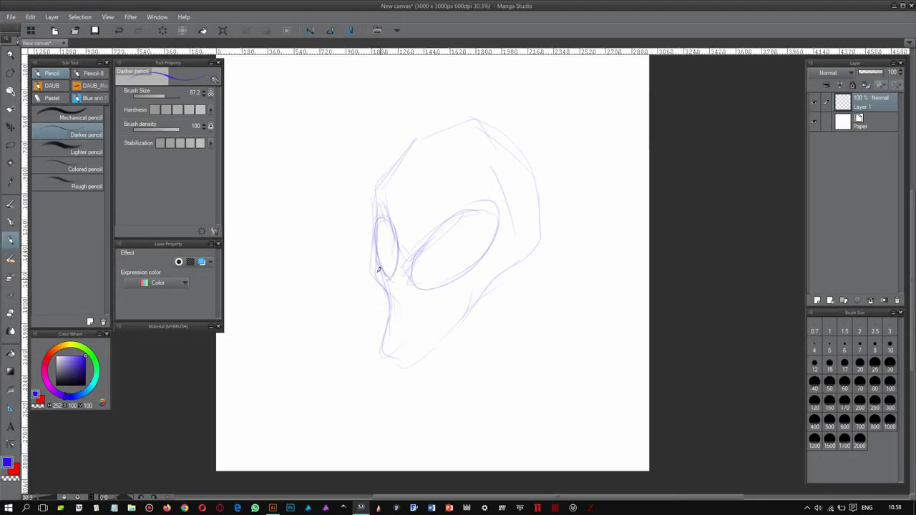
drag(451, 281, 417, 256)
mouse_move(378, 212)
mouse_down()
mouse_move(385, 174)
mouse_move(511, 199)
mouse_up()
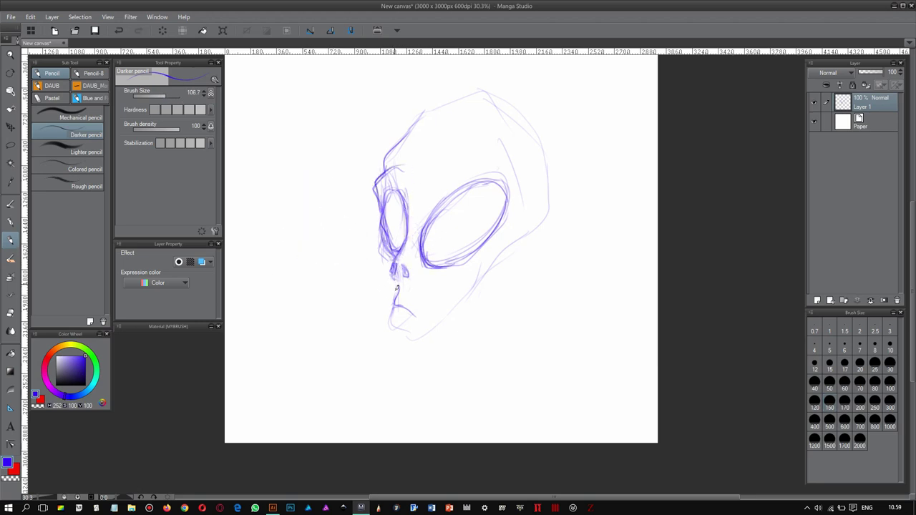
drag(493, 265, 559, 156)
drag(431, 175, 494, 149)
drag(426, 258, 494, 232)
drag(422, 254, 504, 214)
drag(465, 243, 508, 179)
drag(421, 244, 501, 178)
drag(390, 186, 401, 247)
drag(423, 257, 504, 214)
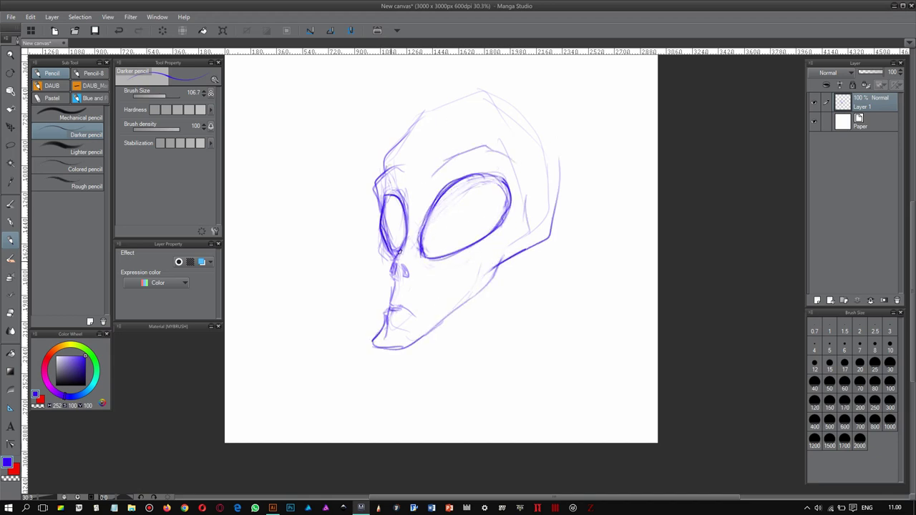
Step: Darken the brow, skull dome, right cheek, jawline, lips and chin, undoing stray strokes
mouse_move(400, 207)
mouse_down()
mouse_move(366, 236)
mouse_move(526, 143)
mouse_move(551, 229)
mouse_up()
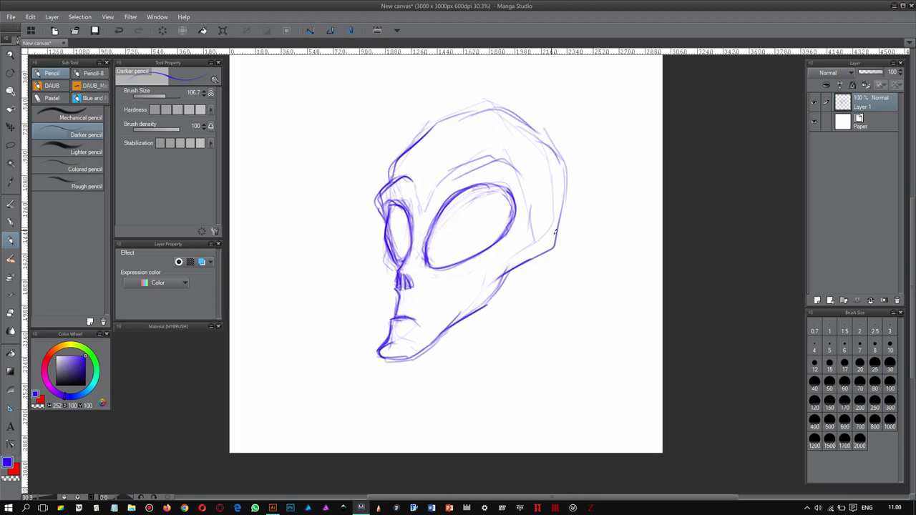
drag(528, 125, 562, 229)
drag(422, 118, 523, 83)
key(ctrl+z)
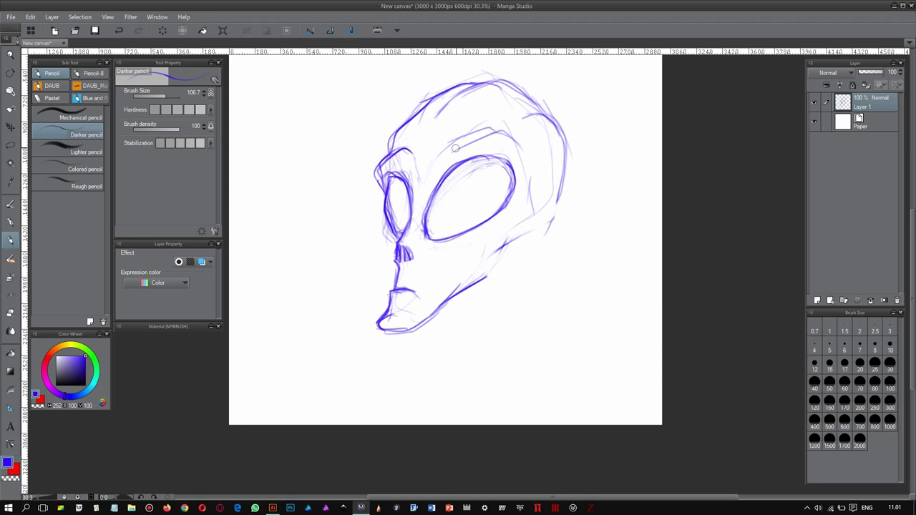
mouse_move(429, 171)
mouse_down()
mouse_move(533, 172)
mouse_move(500, 272)
mouse_up()
key(ctrl+z)
drag(533, 176, 501, 247)
drag(449, 301, 506, 249)
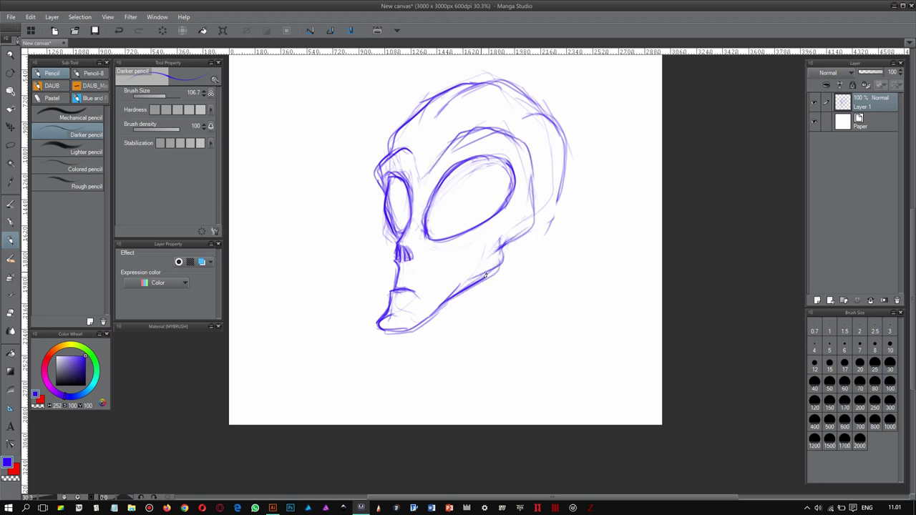
drag(563, 200, 611, 216)
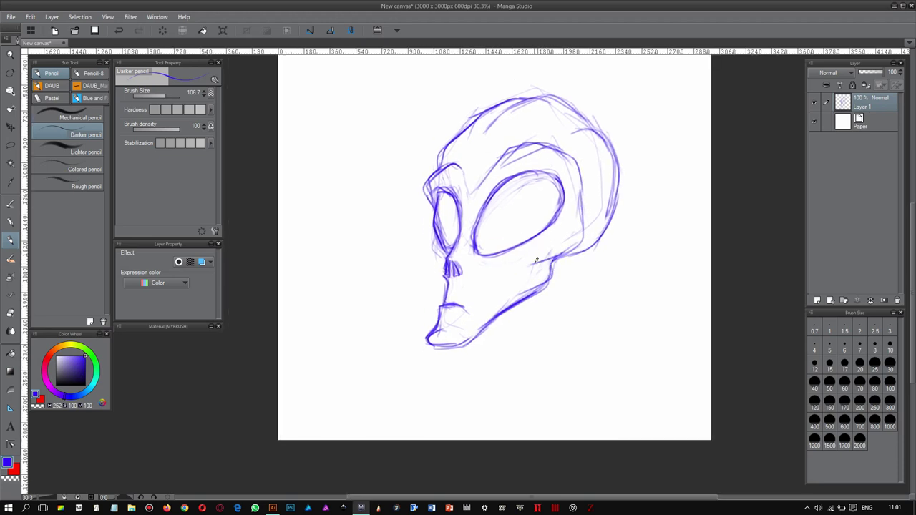
drag(564, 164, 493, 254)
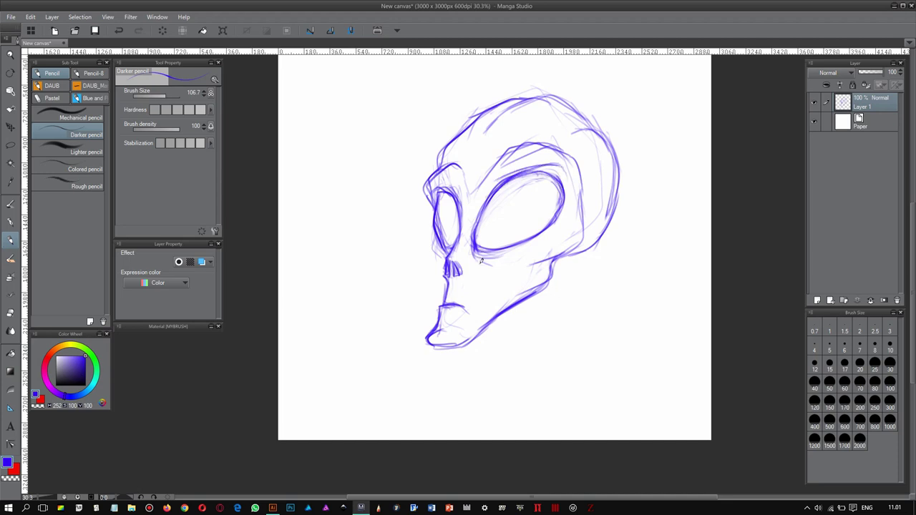
mouse_move(458, 310)
mouse_down()
mouse_move(468, 270)
mouse_move(444, 299)
mouse_move(440, 348)
mouse_up()
Step: Hatch the inside of both eye sockets and darken the nose's left edge
drag(445, 214, 460, 272)
drag(458, 251, 411, 251)
drag(440, 224, 458, 282)
mouse_move(472, 200)
mouse_down()
mouse_move(488, 223)
mouse_move(486, 270)
mouse_up()
drag(413, 305, 398, 241)
mouse_move(379, 208)
mouse_down()
mouse_move(390, 236)
mouse_move(440, 238)
mouse_up()
Step: Add forehead brow strokes and darken the skull outline and top of head
mouse_move(401, 157)
mouse_down()
mouse_move(416, 194)
mouse_move(340, 202)
mouse_move(339, 226)
mouse_up()
drag(511, 164, 570, 126)
mouse_move(544, 244)
mouse_down()
mouse_move(596, 169)
mouse_move(576, 229)
mouse_up()
drag(501, 143, 502, 202)
drag(591, 161, 565, 252)
mouse_move(580, 180)
mouse_down()
mouse_move(516, 140)
mouse_move(467, 137)
mouse_up()
drag(491, 140, 344, 254)
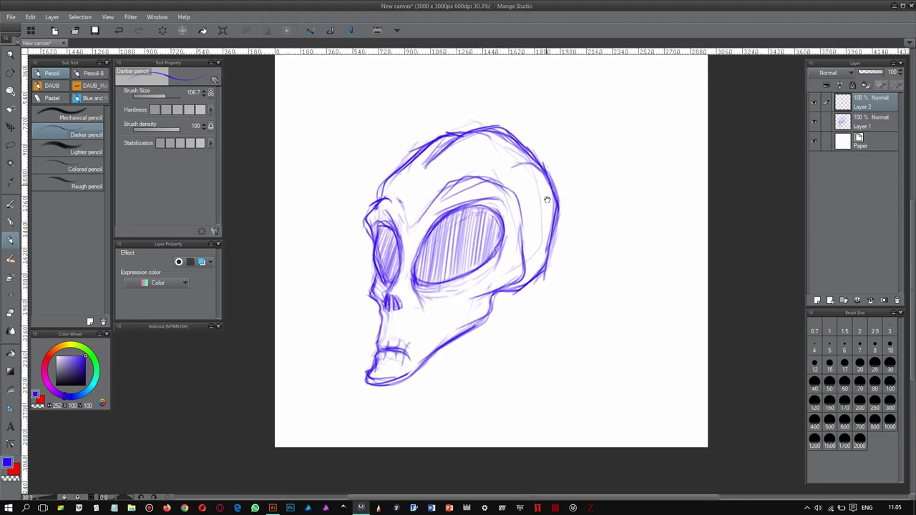
Step: Add Layer 2 and try rotating the skull sketch about 15°, comparing against the original
key(ctrl+shift+n)
click(865, 121)
key(ctrl+t)
drag(518, 280, 546, 215)
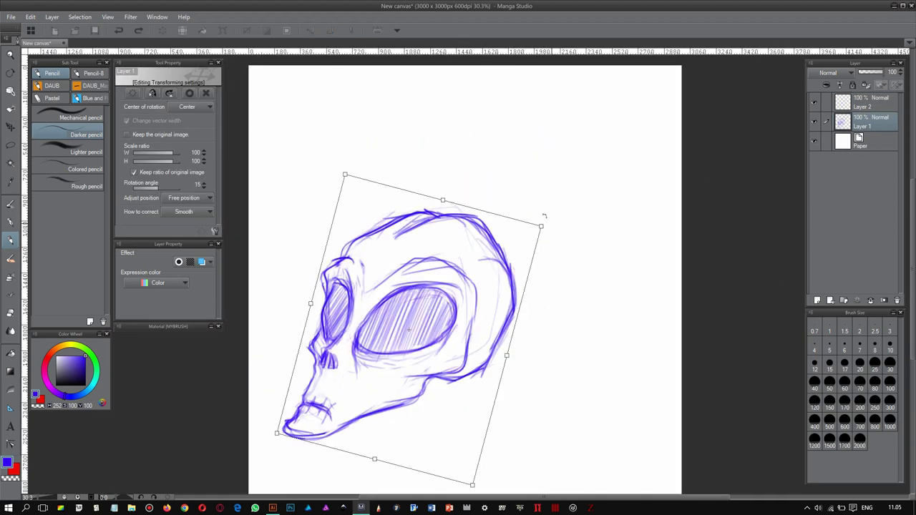
key(Return)
key(ctrl+z)
key(ctrl+z)
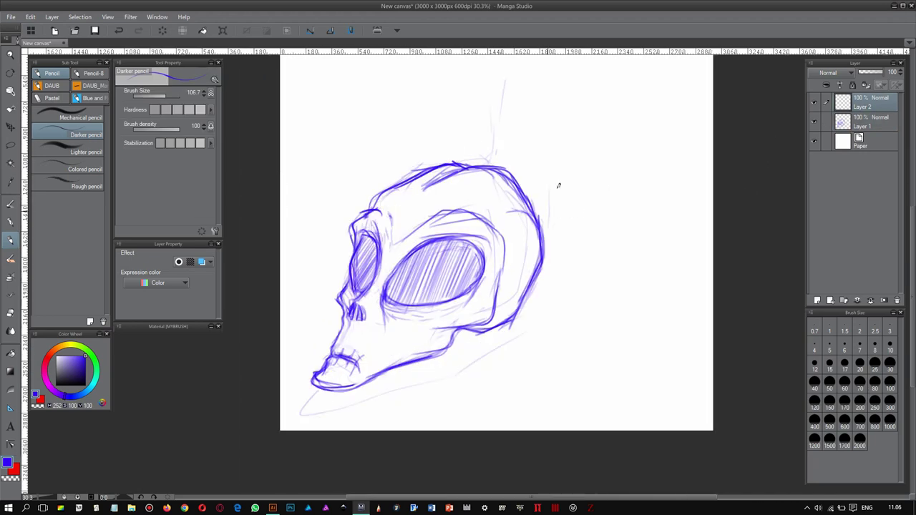
key(ctrl+z)
key(ctrl+z)
key(ctrl+z)
key(ctrl+z)
key(ctrl+z)
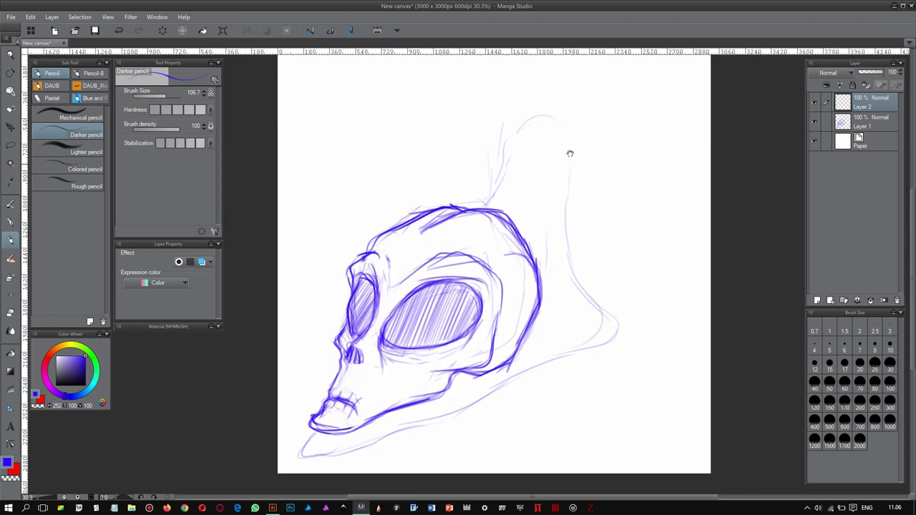
key(ctrl+z)
key(ctrl+z)
key(ctrl+z)
key(ctrl+z)
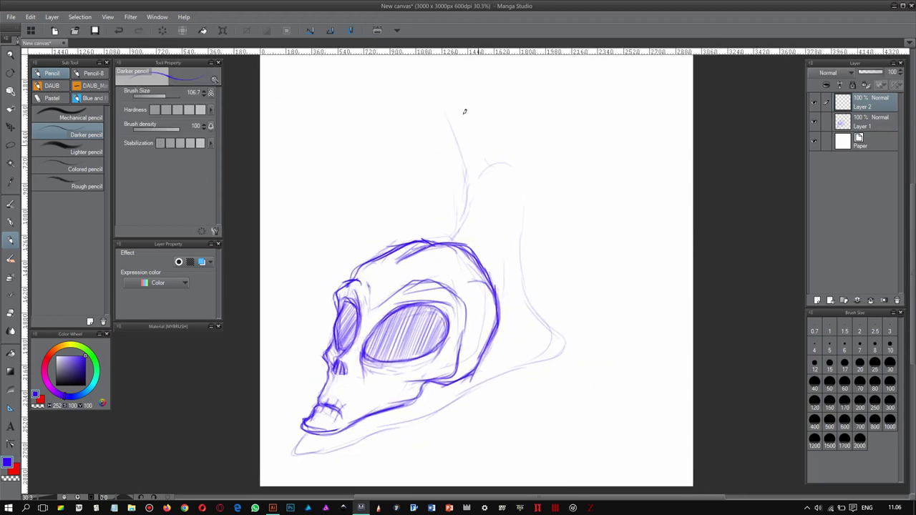
Step: Sketch the snail's knobbed eyestalks, neck and body contours, and dot speckles on the neck
drag(529, 211, 552, 155)
drag(602, 106, 598, 120)
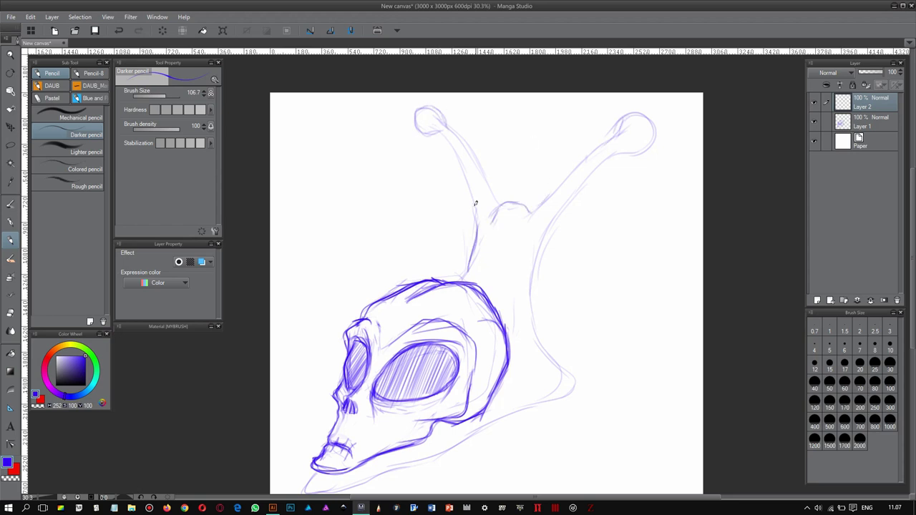
mouse_move(537, 180)
mouse_down()
mouse_move(548, 236)
mouse_move(607, 294)
mouse_move(330, 405)
mouse_move(530, 324)
mouse_move(565, 218)
mouse_up()
drag(495, 203, 460, 246)
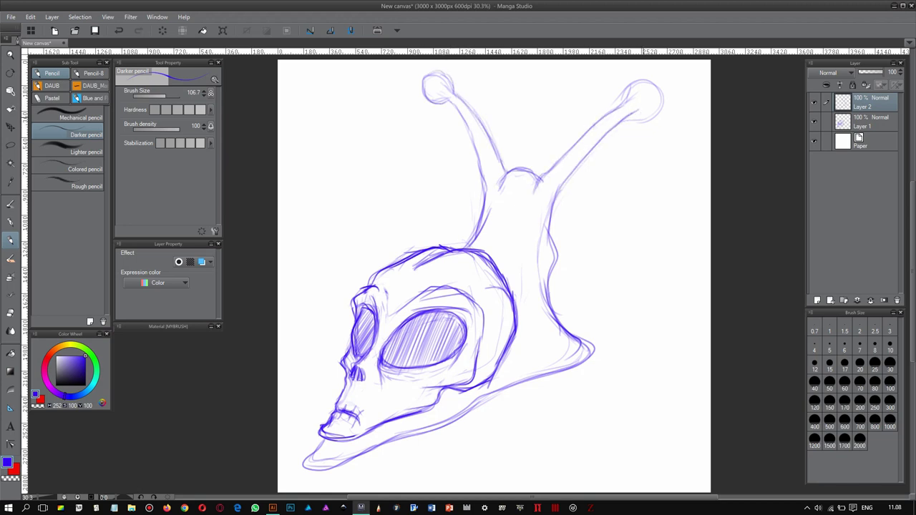
drag(631, 98, 647, 118)
click(551, 208)
click(545, 232)
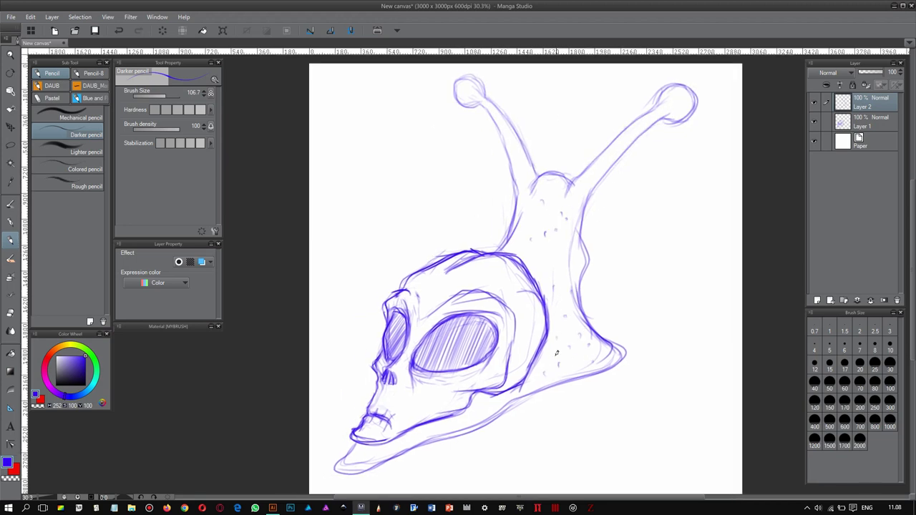
drag(361, 429, 581, 341)
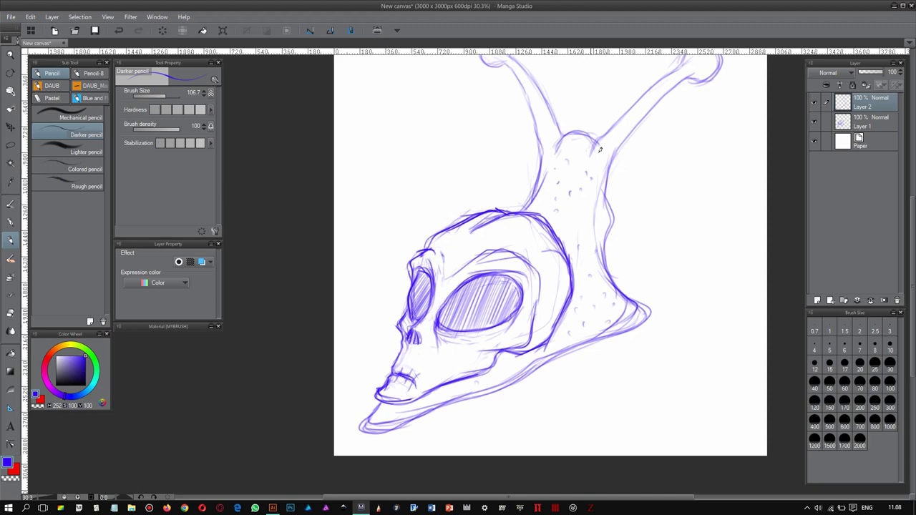
drag(588, 148, 624, 118)
Step: Scale the Layer 1 skull sketch to 111% and tilt it -4°
click(866, 122)
key(ctrl+t)
drag(616, 215, 595, 204)
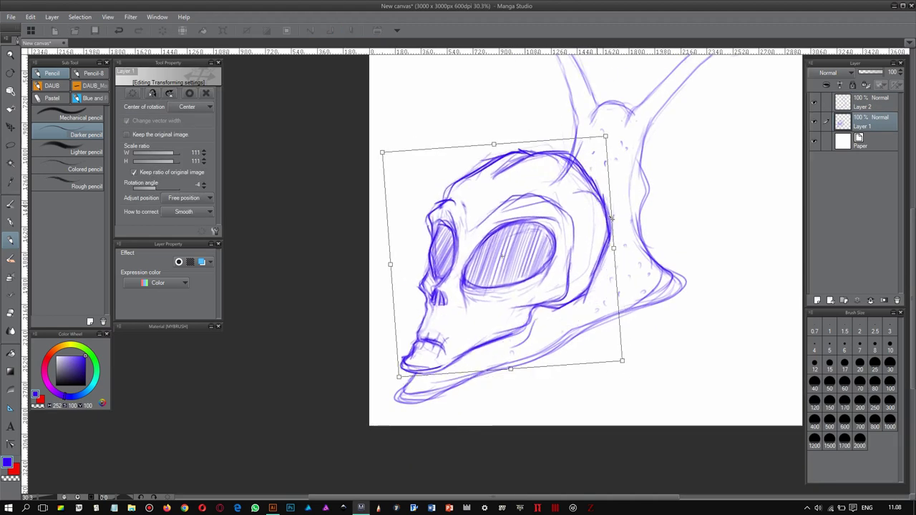
key(Return)
scroll(565, 204, up, 2)
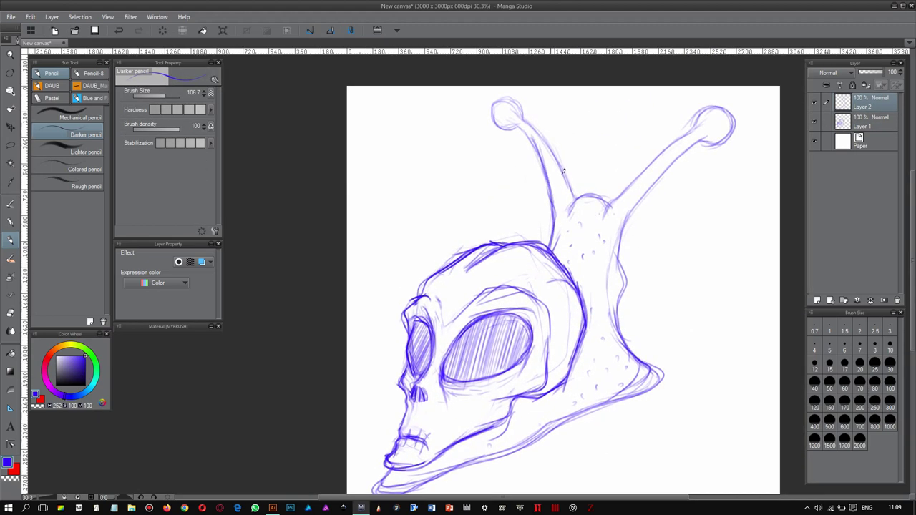
Step: Bolden the right eyestalk and body contour, touching up small marks along the skull
drag(608, 212, 707, 136)
mouse_move(624, 232)
mouse_down()
mouse_move(669, 151)
mouse_move(619, 259)
mouse_move(624, 121)
mouse_up()
drag(430, 343, 593, 279)
drag(387, 182, 357, 96)
drag(473, 78, 461, 123)
key(ctrl+z)
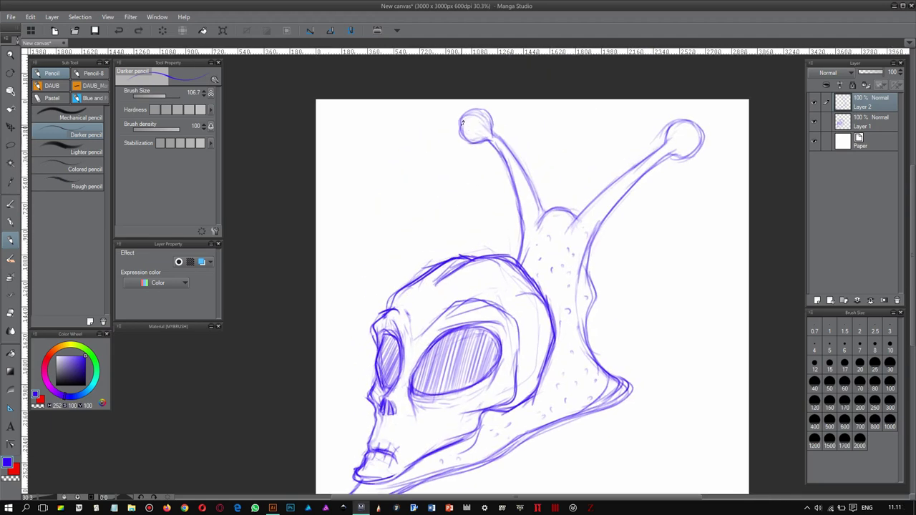
Step: Redraw the skull top arc, join it to the eyestalk base and thicken the top-left outline
drag(599, 237, 707, 126)
key(ctrl+z)
drag(467, 262, 506, 148)
key(ctrl+z)
key(ctrl+z)
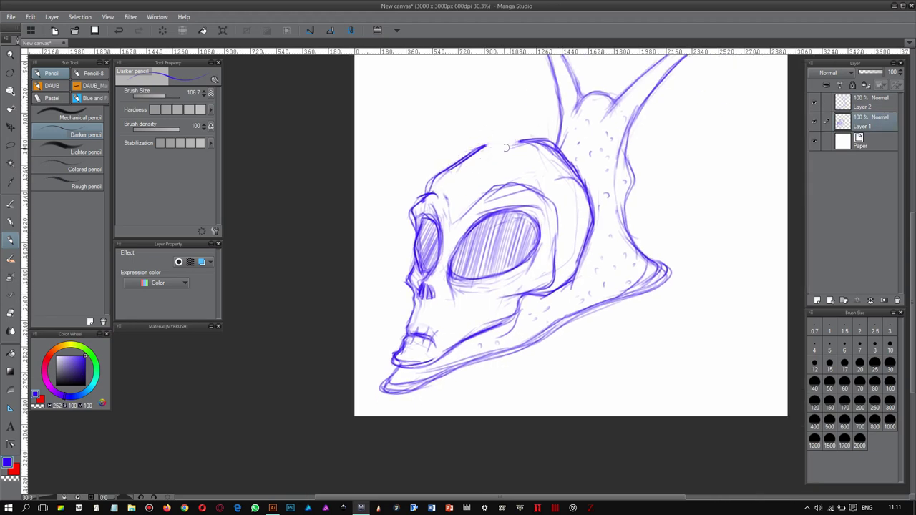
drag(429, 187, 559, 143)
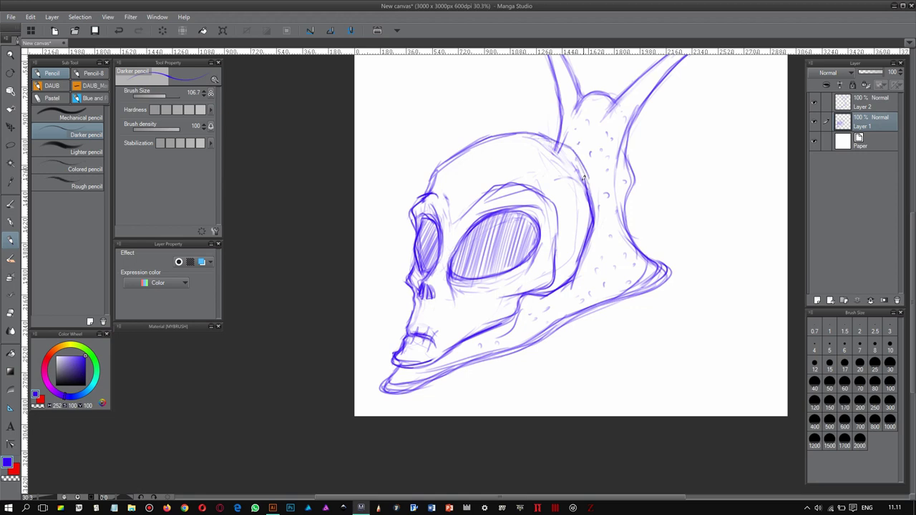
mouse_move(594, 236)
mouse_down()
mouse_move(573, 141)
mouse_move(499, 151)
mouse_up()
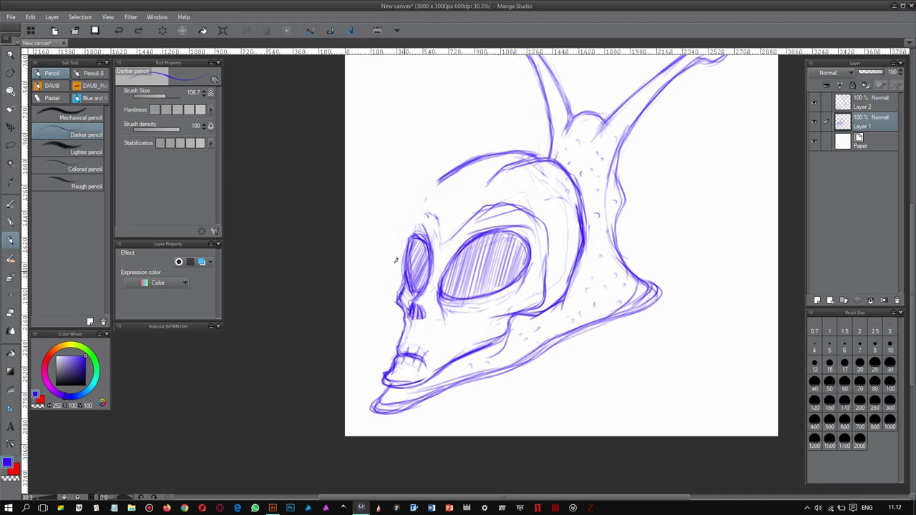
drag(499, 151, 412, 204)
drag(449, 239, 472, 260)
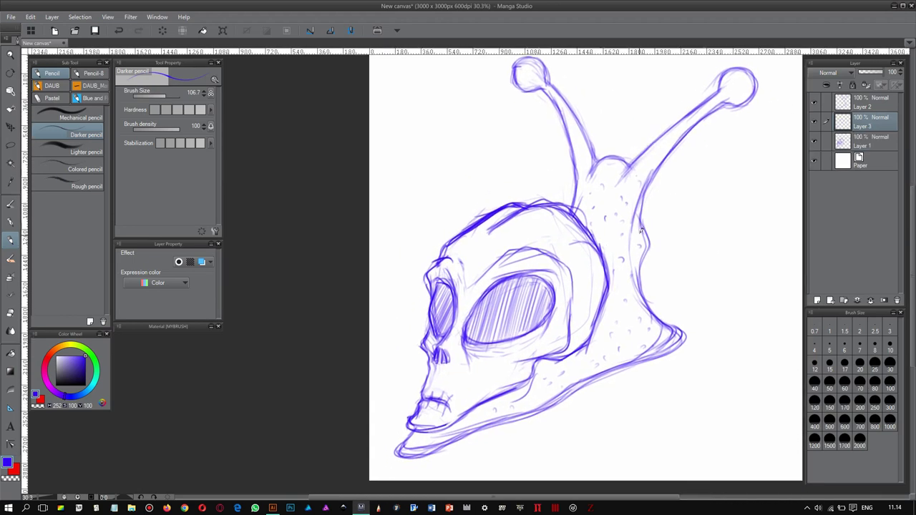
Step: Redraw and darken the neck's right, inner and left edges
key(ctrl+z)
drag(633, 193, 631, 277)
drag(621, 197, 624, 290)
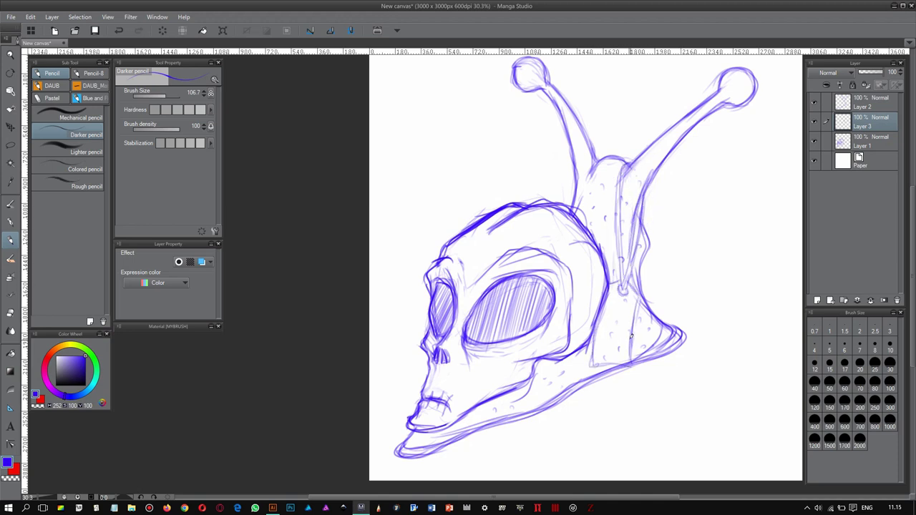
drag(619, 272, 618, 181)
drag(631, 271, 635, 210)
scroll(624, 233, down, 2)
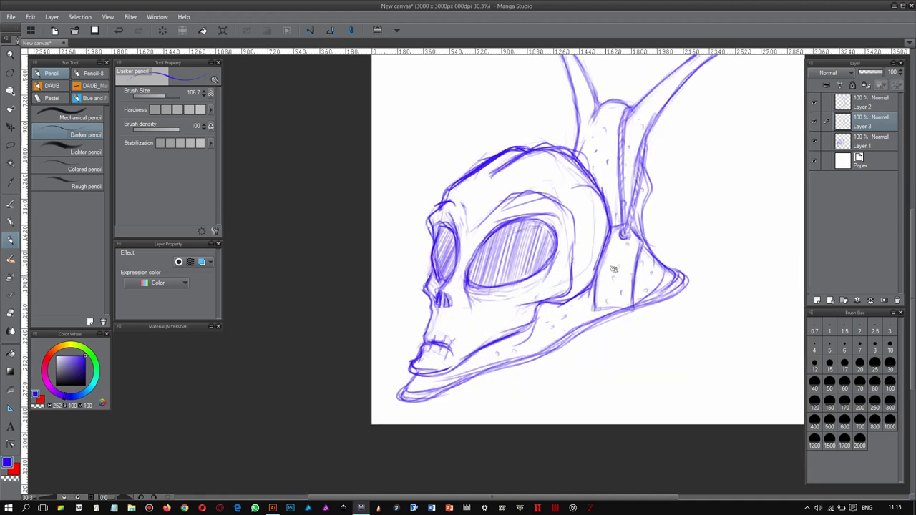
key(alt+bracketleft)
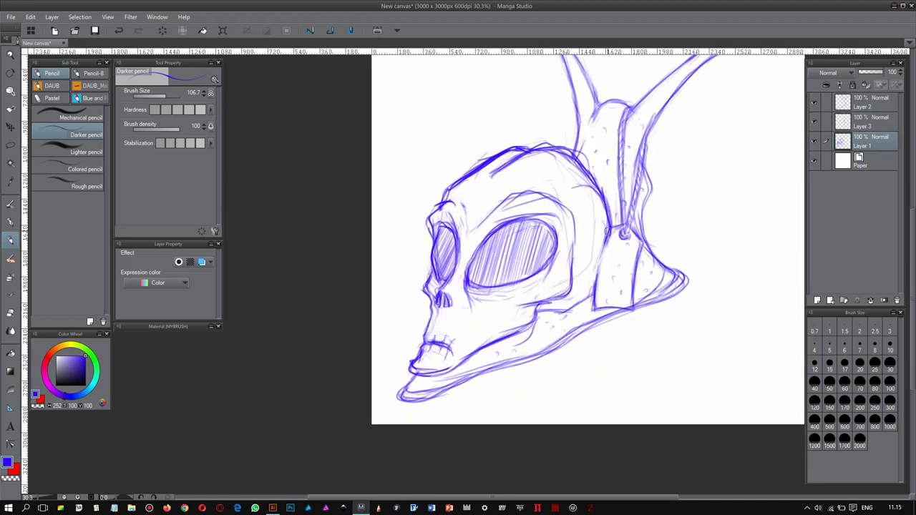
drag(608, 225, 605, 272)
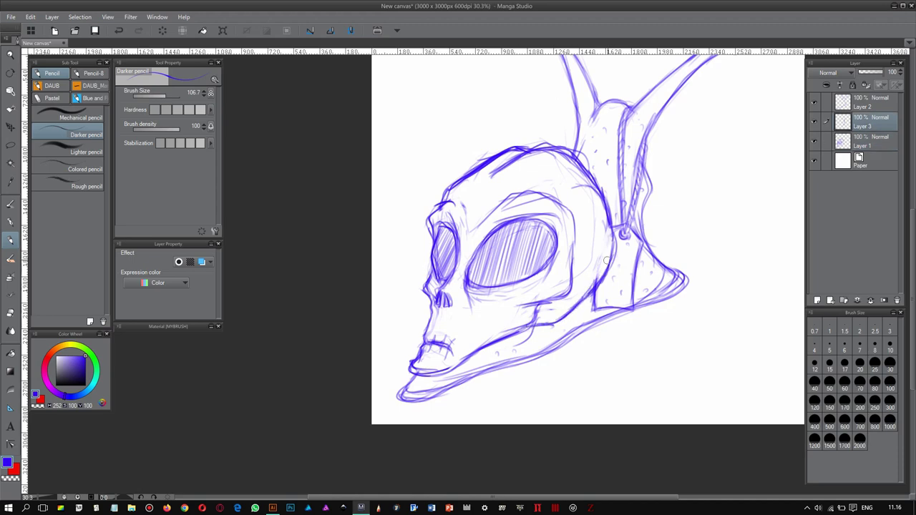
Step: Zoom out and transform all sketch layers to realign the skull with the body
drag(545, 328, 509, 349)
key(ctrl+minus)
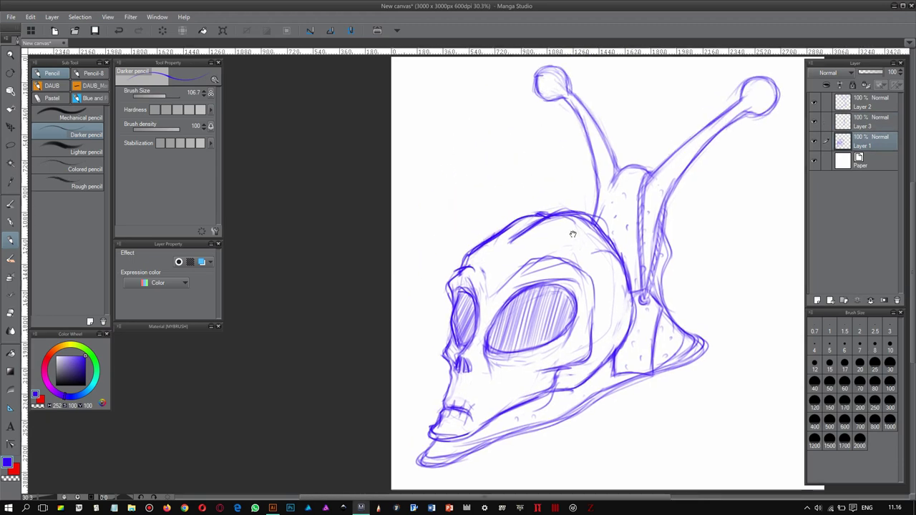
key(ctrl+minus)
key(ctrl+t)
drag(651, 156, 609, 266)
key(Return)
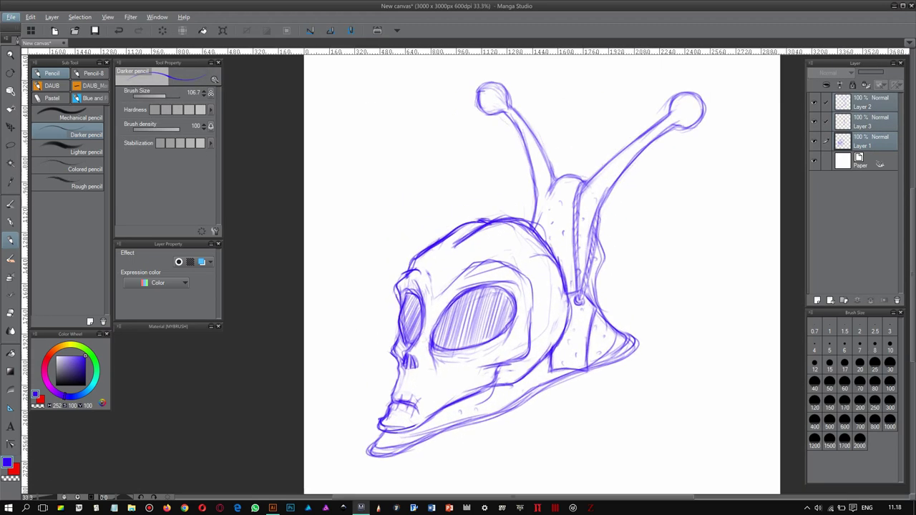
Step: Redraw the lower jaw line and tail tip bolder, then pan to the antenna tip bulbs
drag(594, 334, 466, 376)
drag(419, 410, 592, 351)
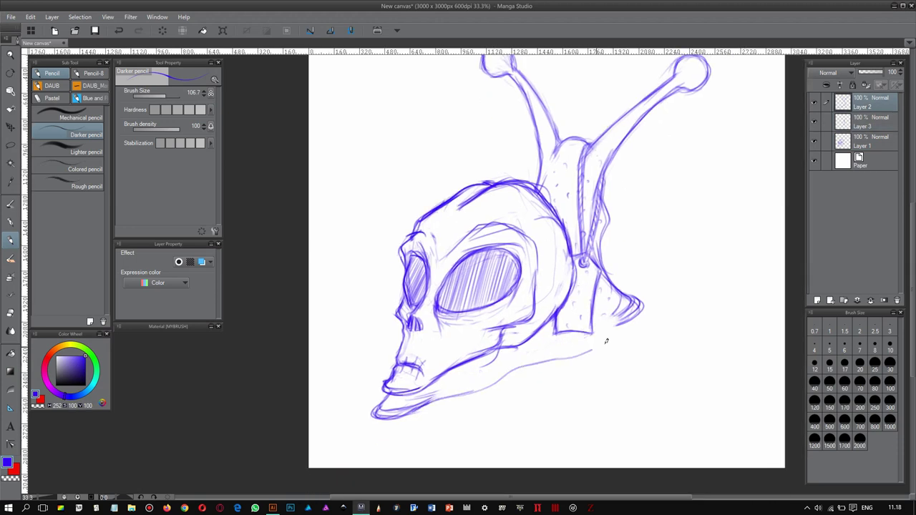
key(ctrl+z)
key(ctrl+z)
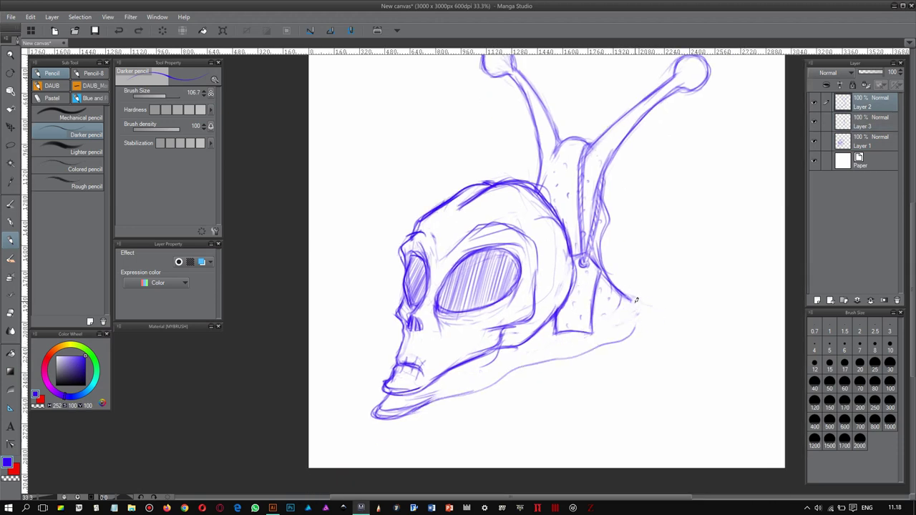
drag(614, 351, 430, 405)
drag(501, 251, 469, 258)
mouse_move(395, 410)
mouse_down()
mouse_move(628, 326)
mouse_move(621, 324)
mouse_up()
drag(581, 294, 493, 272)
mouse_move(430, 251)
mouse_down()
mouse_move(432, 282)
mouse_move(466, 275)
mouse_up()
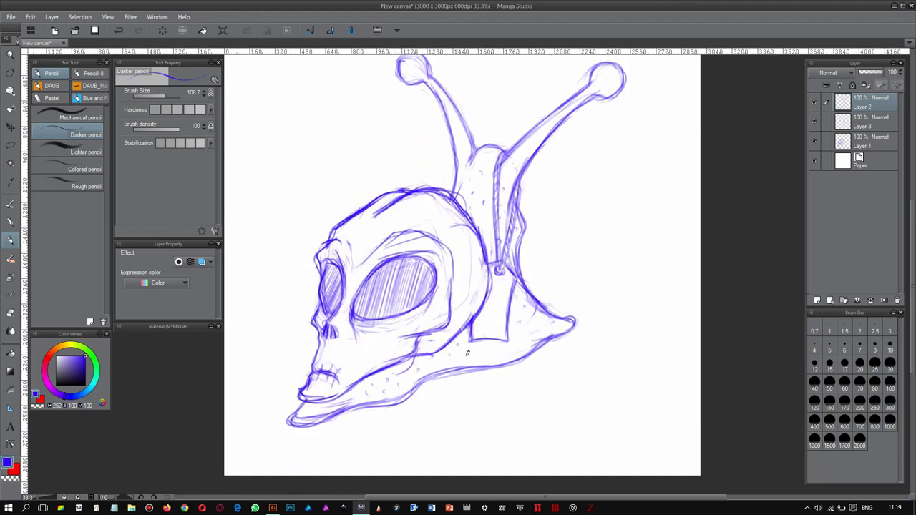
scroll(509, 266, down, 1)
Step: Scale all the sketch layers down to 73%
scroll(508, 266, down, 1)
shift+click(870, 141)
key(ctrl+t)
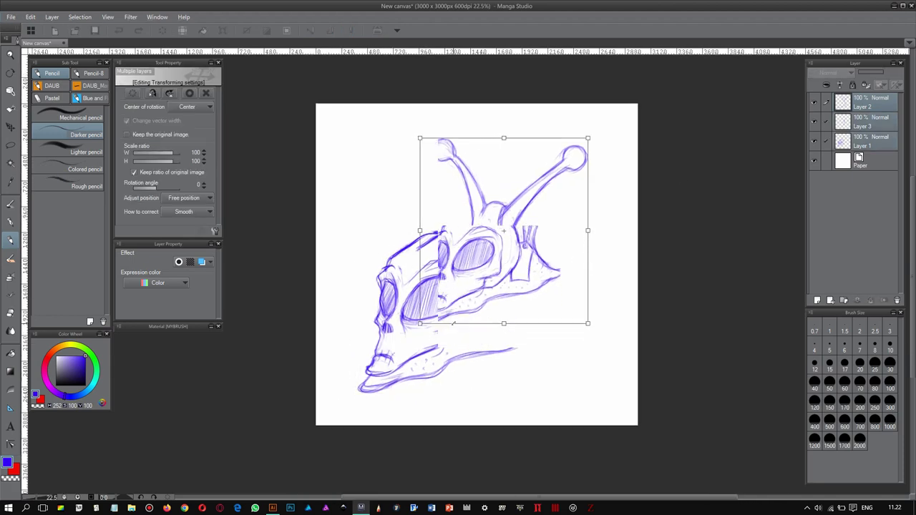
drag(591, 396, 564, 338)
key(Return)
scroll(482, 306, up, 2)
scroll(370, 306, up, 1)
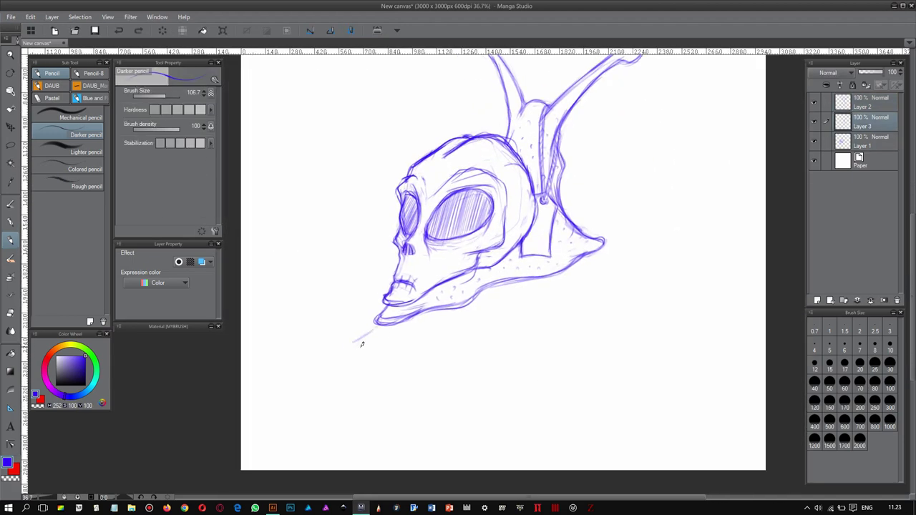
Step: Rough in a leaf outline around the snail, then undo those rough strokes
key(ctrl+z)
key(ctrl+z)
drag(387, 270, 342, 336)
drag(714, 208, 515, 343)
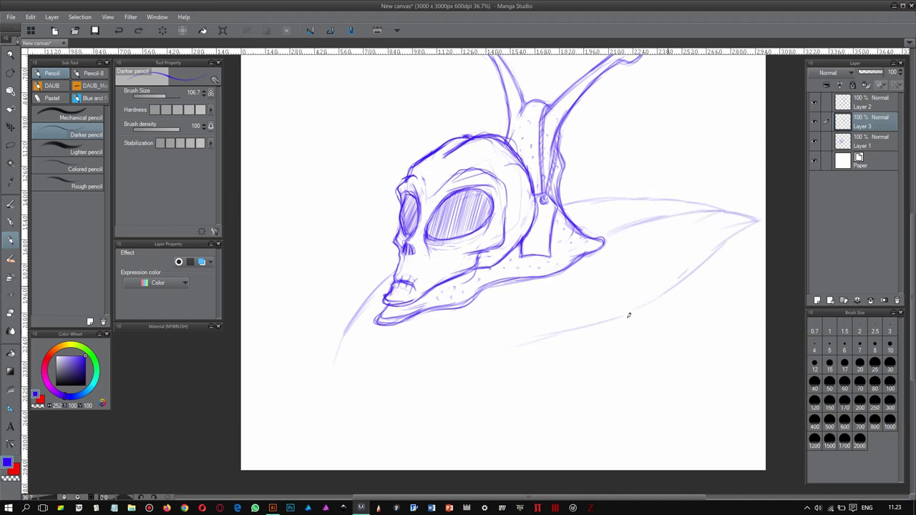
drag(695, 257, 662, 305)
drag(368, 290, 322, 396)
key(ctrl+z)
key(ctrl+z)
key(ctrl+z)
Step: On a new layer, sketch the leaf's long sweeping curves
key(ctrl+shift+n)
drag(398, 290, 338, 351)
drag(634, 208, 318, 402)
drag(524, 252, 686, 205)
mouse_move(676, 239)
mouse_down()
mouse_move(754, 252)
mouse_move(351, 405)
mouse_up()
Step: Sketch the leaf's lower outline under the snail, its curling tip and upper edge
drag(372, 306, 480, 375)
drag(397, 405, 629, 256)
mouse_move(440, 362)
mouse_down()
mouse_move(577, 244)
mouse_move(614, 230)
mouse_move(660, 288)
mouse_up()
drag(572, 244, 670, 275)
mouse_move(637, 202)
mouse_down()
mouse_move(509, 206)
mouse_move(591, 199)
mouse_up()
drag(314, 313, 269, 414)
mouse_move(358, 315)
mouse_down()
mouse_move(271, 409)
mouse_move(366, 387)
mouse_up()
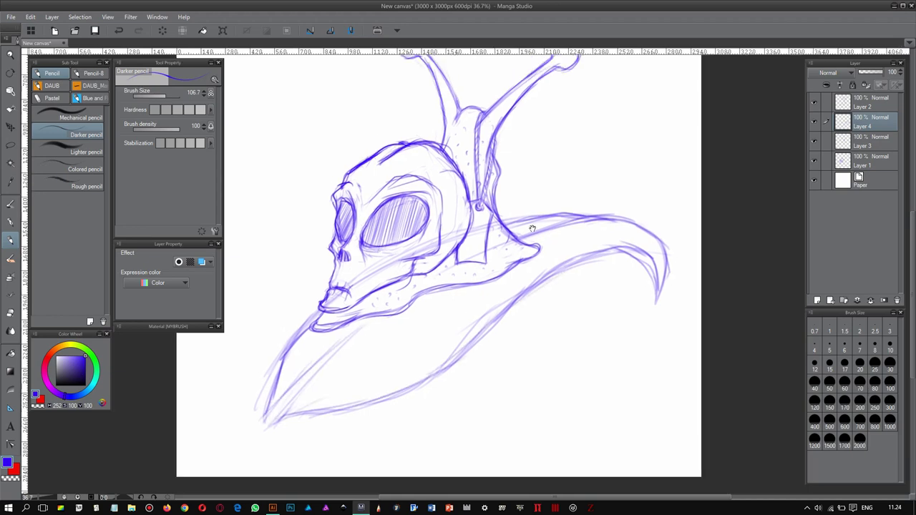
Step: Finish the lower-left leaf strokes and rotate the leaf layer to a tilt
drag(239, 437, 331, 356)
key(ctrl+t)
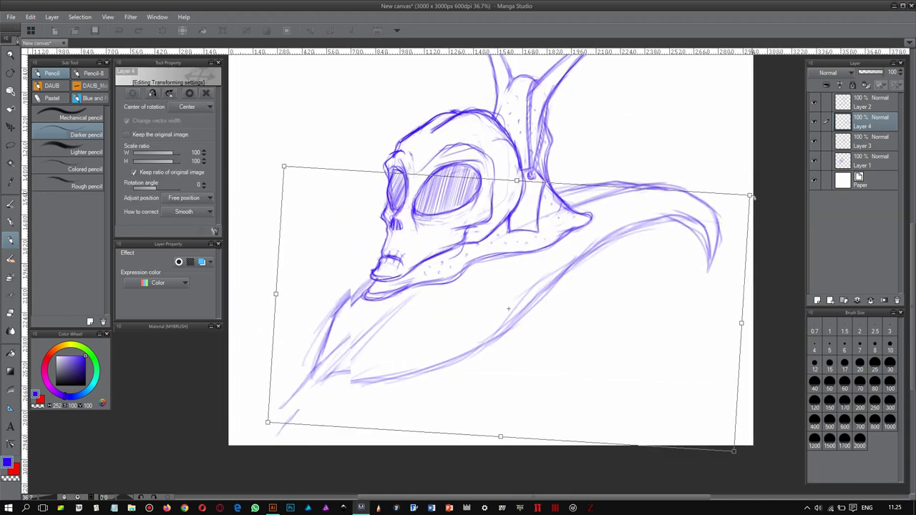
drag(716, 179, 665, 246)
key(Return)
Step: Draw the double-line leaf stem, the lower edge curve and an extended right tip
mouse_move(271, 425)
mouse_down()
mouse_move(394, 300)
mouse_move(368, 326)
mouse_up()
mouse_move(328, 367)
mouse_down()
mouse_move(324, 320)
mouse_move(540, 254)
mouse_up()
drag(302, 315, 354, 230)
mouse_move(304, 337)
mouse_down()
mouse_move(380, 333)
mouse_move(667, 189)
mouse_move(614, 240)
mouse_up()
drag(534, 214, 661, 237)
mouse_move(574, 247)
mouse_down()
mouse_move(664, 252)
mouse_move(653, 295)
mouse_up()
drag(614, 241, 658, 294)
Step: Add strokes along the leaf's upper edge and below the snail's neck, then view the whole sketch
drag(431, 275, 464, 253)
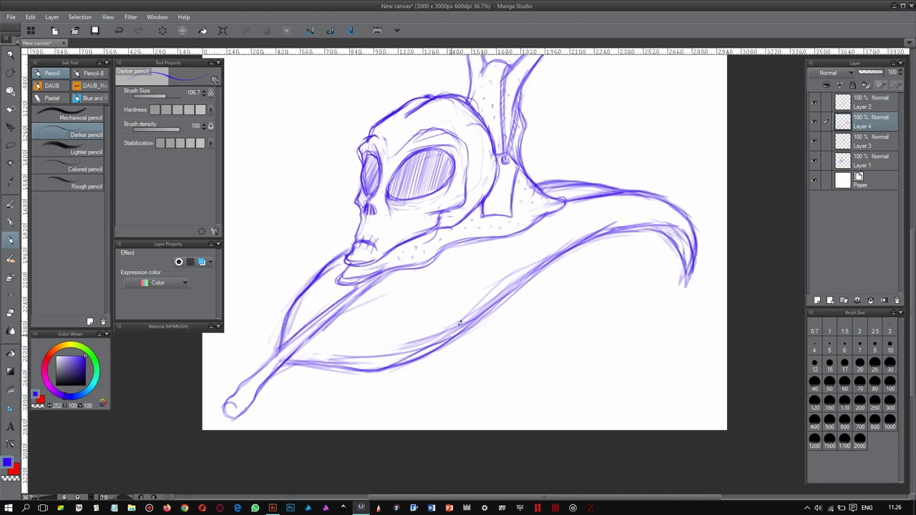
drag(332, 263, 356, 223)
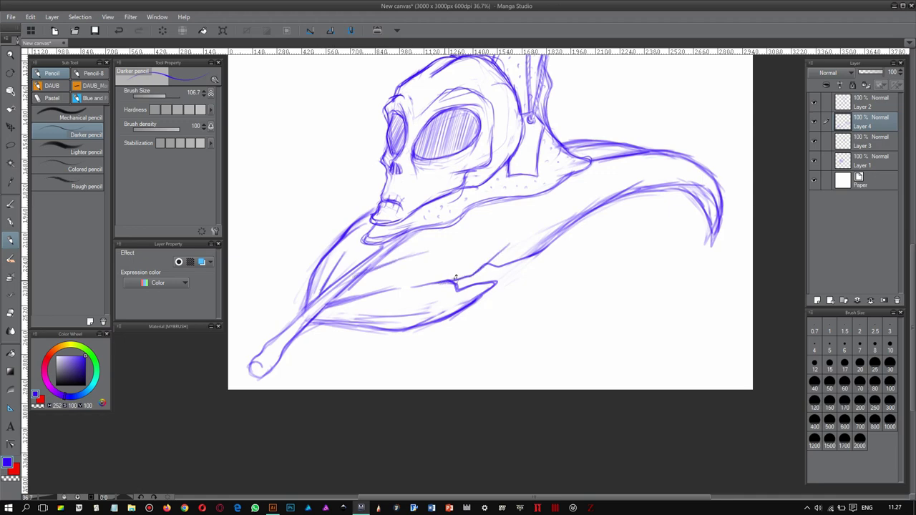
drag(500, 265, 448, 310)
drag(335, 306, 611, 214)
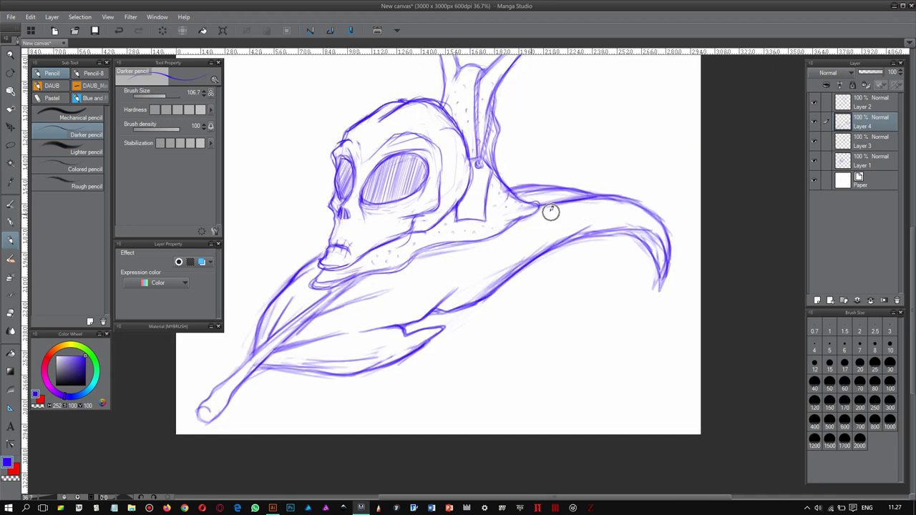
drag(550, 239, 447, 247)
scroll(443, 246, down, 2)
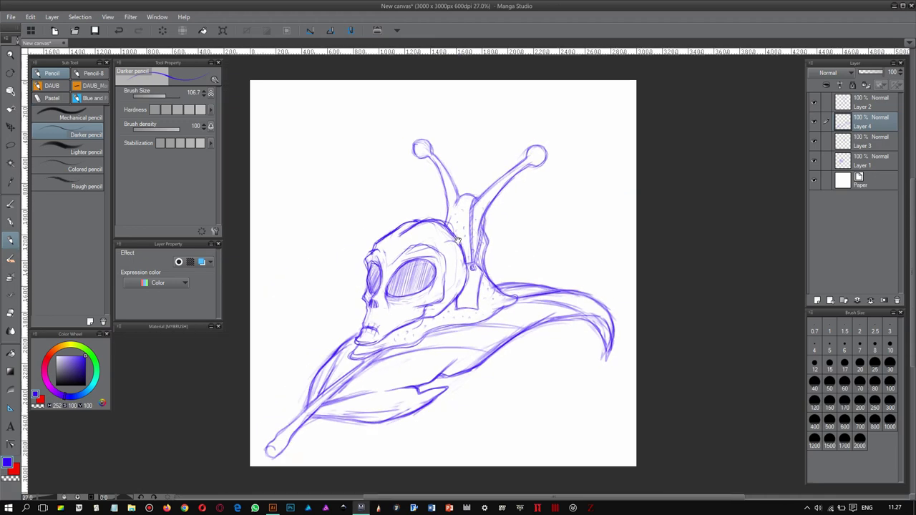
drag(465, 328, 518, 272)
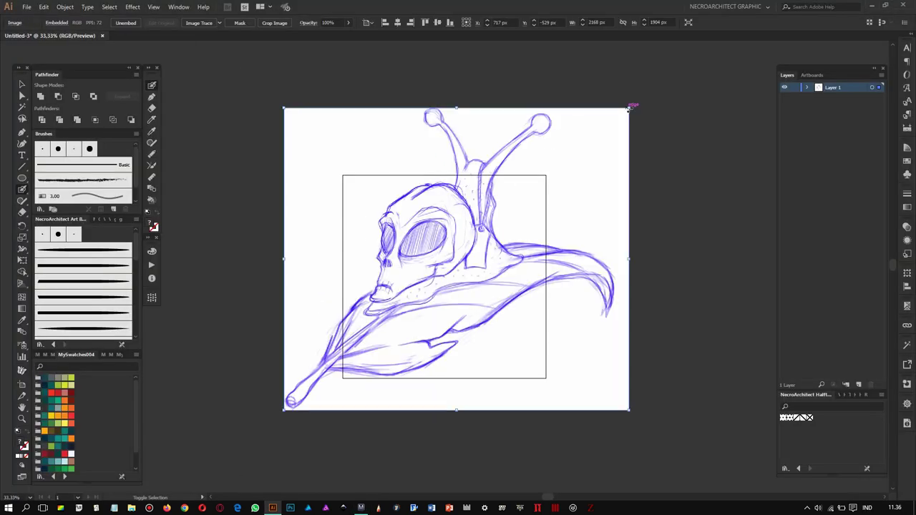
Step: Deselect the placed sketch, lock and dim its layer, and add a new inking layer above
scroll(460, 313, up, 5)
scroll(460, 313, down, 2)
key(ctrl+2)
key(shift+b)
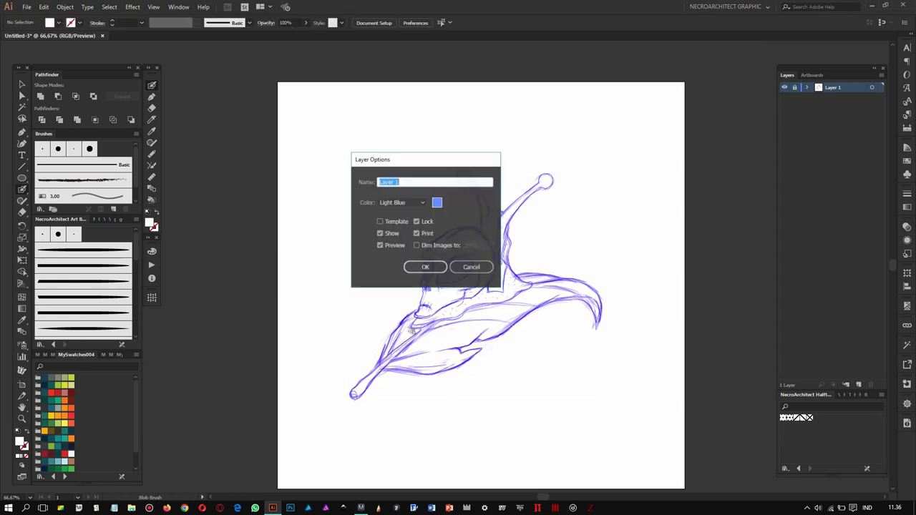
scroll(456, 277, up, 3)
key(ctrl+l)
Step: Adjust the Blob Brush size and try a first stroke on the large eye, then undo it
key(bracketright)
key(bracketright)
key(bracketright)
key(bracketleft)
key(bracketleft)
key(bracketleft)
scroll(345, 285, up, 1)
drag(333, 256, 489, 152)
key(ctrl+z)
Step: Ink the large eye's outline, a loop around the left eye socket, and the brow and cheek lines
drag(322, 290, 527, 158)
key(ctrl+z)
drag(328, 258, 487, 152)
mouse_move(298, 272)
mouse_down()
mouse_move(277, 241)
mouse_move(292, 277)
mouse_up()
drag(295, 156, 321, 261)
drag(290, 207, 332, 101)
drag(290, 266, 283, 342)
Step: Outline the bottom and right of the large eye and its socket edges, undoing over-thick strokes
scroll(386, 251, down, 1)
drag(353, 257, 498, 218)
drag(430, 140, 505, 215)
mouse_move(526, 137)
mouse_down()
mouse_move(490, 267)
mouse_move(526, 133)
mouse_up()
key(ctrl+z)
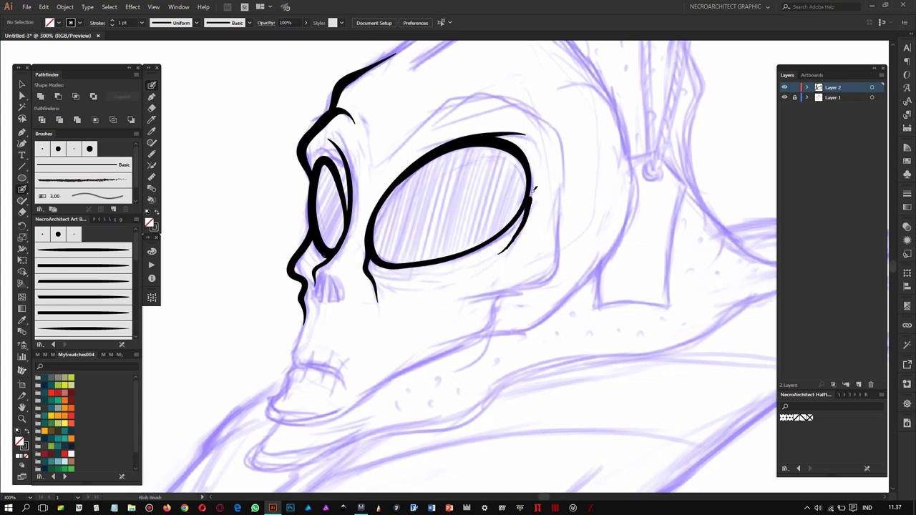
mouse_move(467, 302)
mouse_down()
mouse_move(585, 159)
mouse_move(435, 127)
mouse_move(421, 166)
mouse_up()
drag(342, 252, 368, 188)
key(ctrl+z)
drag(360, 229, 399, 184)
scroll(466, 205, down, 3)
scroll(511, 241, up, 2)
Step: Ink the jaw, lips, chin, head top, neck line and second nostril, and thicken the left socket edge
drag(550, 254, 417, 341)
scroll(355, 334, up, 2)
mouse_move(343, 327)
mouse_down()
mouse_move(405, 332)
mouse_move(416, 358)
mouse_up()
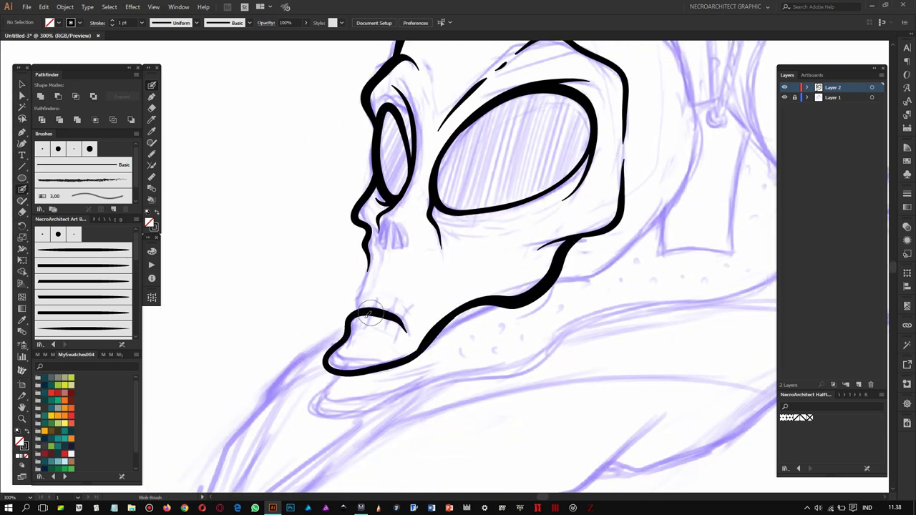
drag(360, 315, 369, 247)
drag(464, 205, 445, 277)
mouse_move(460, 98)
mouse_down()
mouse_move(448, 122)
mouse_move(605, 85)
mouse_up()
drag(612, 257, 656, 76)
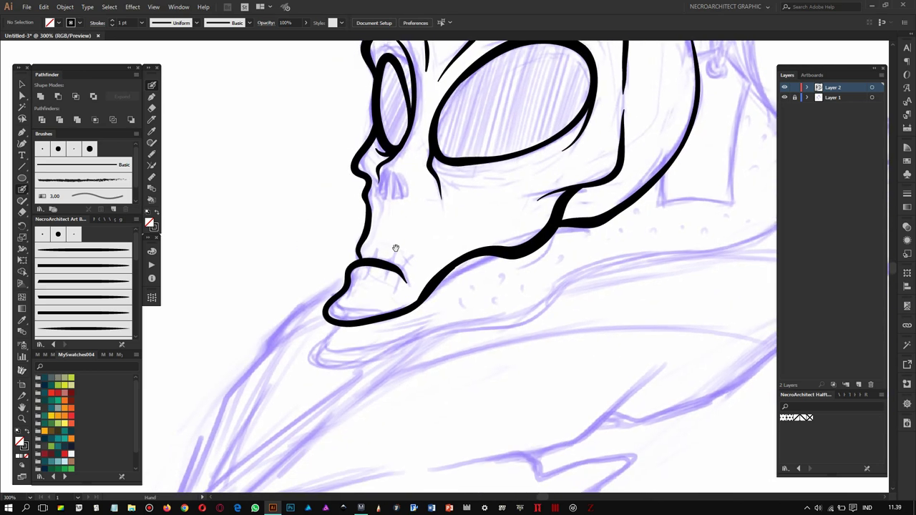
drag(368, 249, 370, 270)
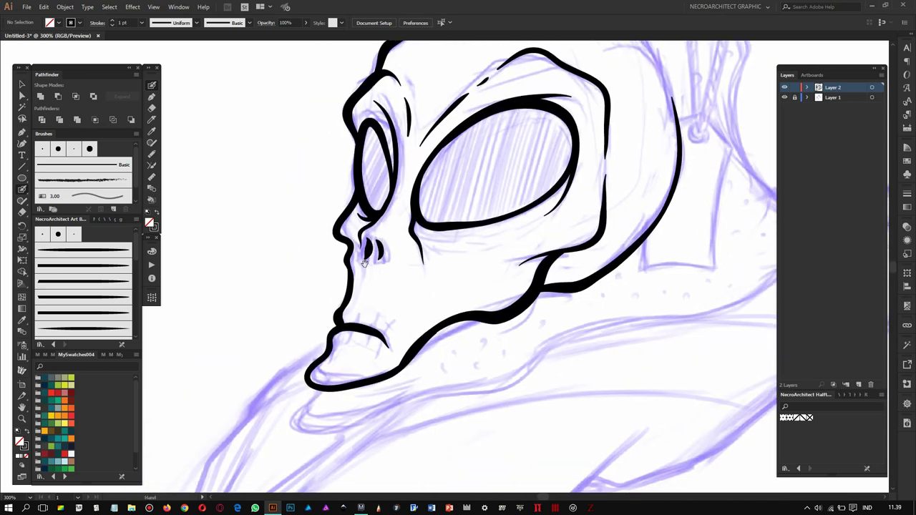
drag(556, 223, 507, 262)
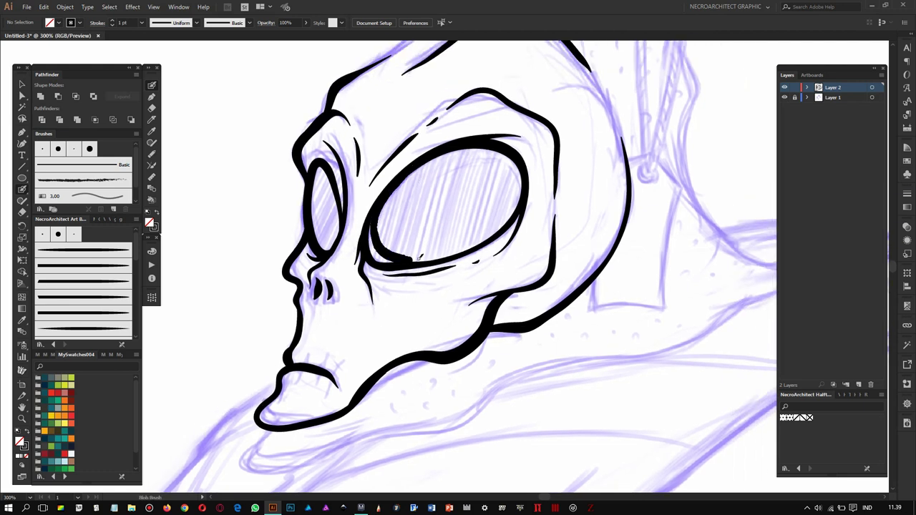
drag(315, 180, 328, 262)
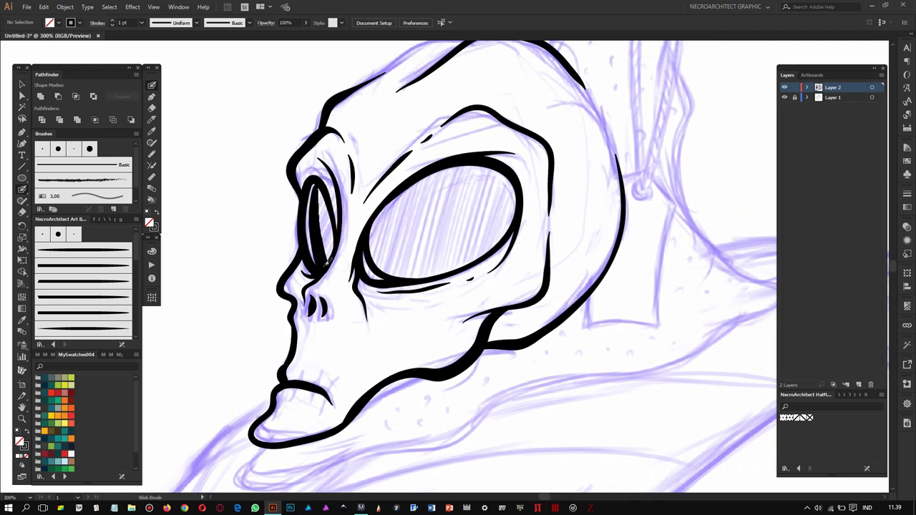
Step: Fill the large eye solid black and erase white highlights into both eyes
key(k)
click(394, 217)
key(shift+e)
drag(415, 172, 337, 176)
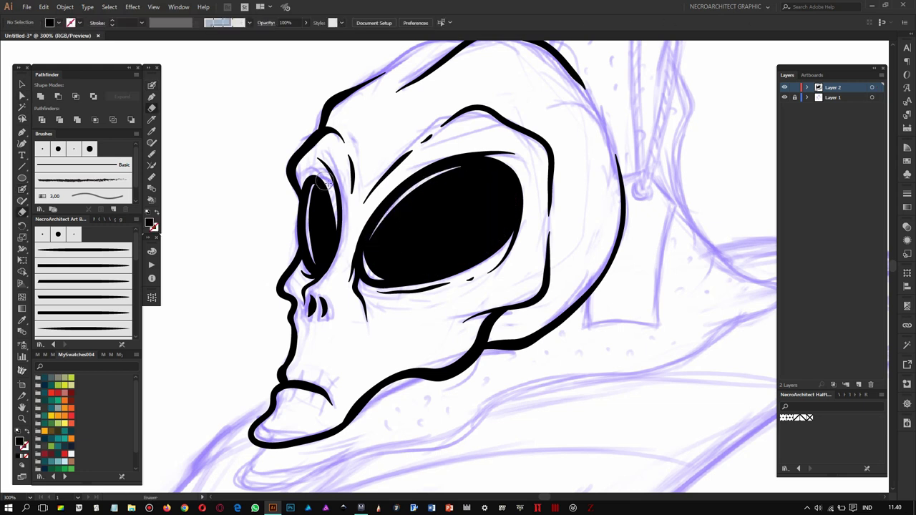
drag(463, 253, 510, 208)
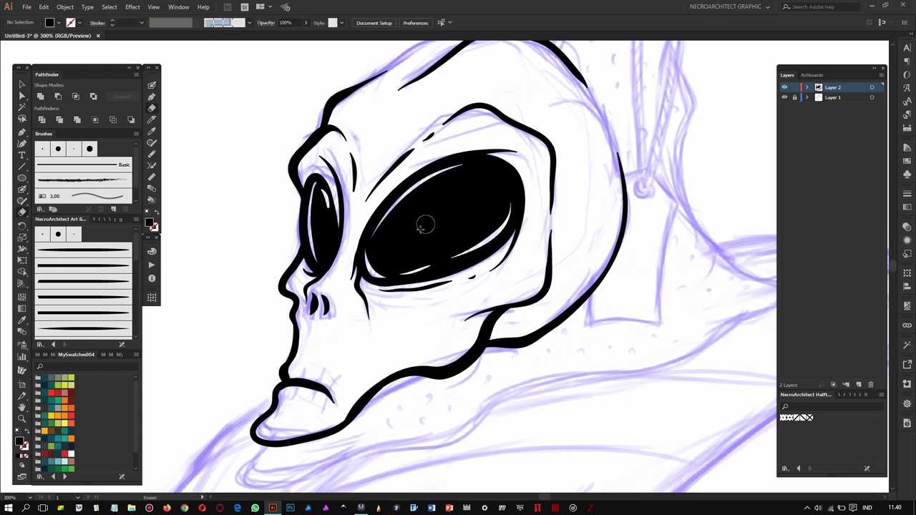
click(318, 222)
mouse_move(603, 219)
mouse_down()
mouse_move(563, 197)
mouse_move(499, 293)
mouse_move(562, 300)
mouse_up()
key(shift+b)
Step: Ink the head top, the lower jaw line, and the neck collar's curl and vertical edge
drag(368, 131, 428, 123)
scroll(428, 123, down, 3)
scroll(362, 266, down, 2)
scroll(362, 266, down, 3)
mouse_move(256, 283)
mouse_down()
mouse_move(403, 276)
mouse_move(292, 305)
mouse_up()
mouse_move(369, 278)
mouse_down()
mouse_move(667, 143)
mouse_move(564, 453)
mouse_move(590, 480)
mouse_up()
drag(451, 163, 421, 290)
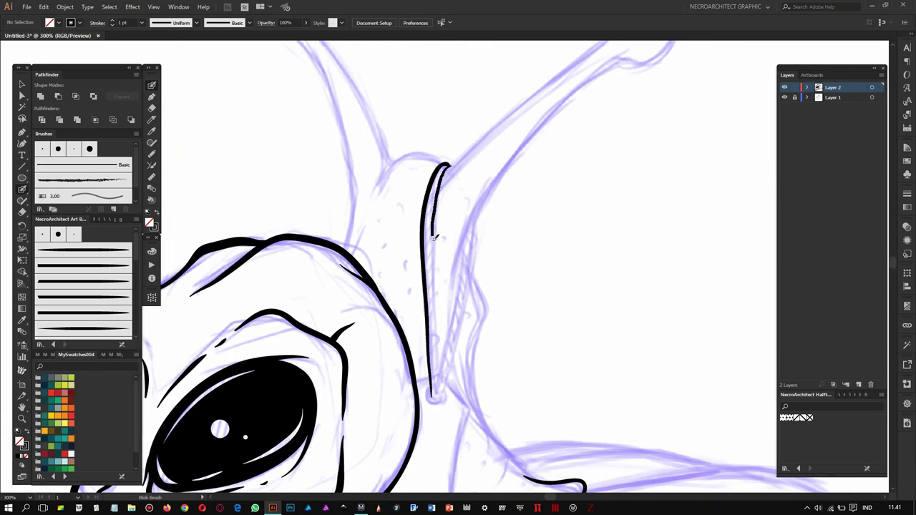
Step: Redraw and thicken the collar stroke, adding loops at its bottom and extending it downward
scroll(427, 348, down, 1)
drag(432, 382, 429, 279)
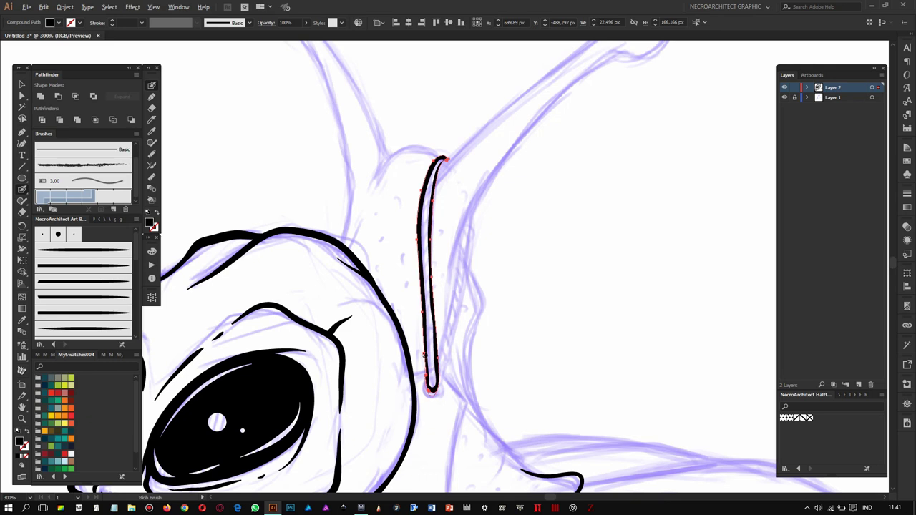
drag(443, 159, 428, 364)
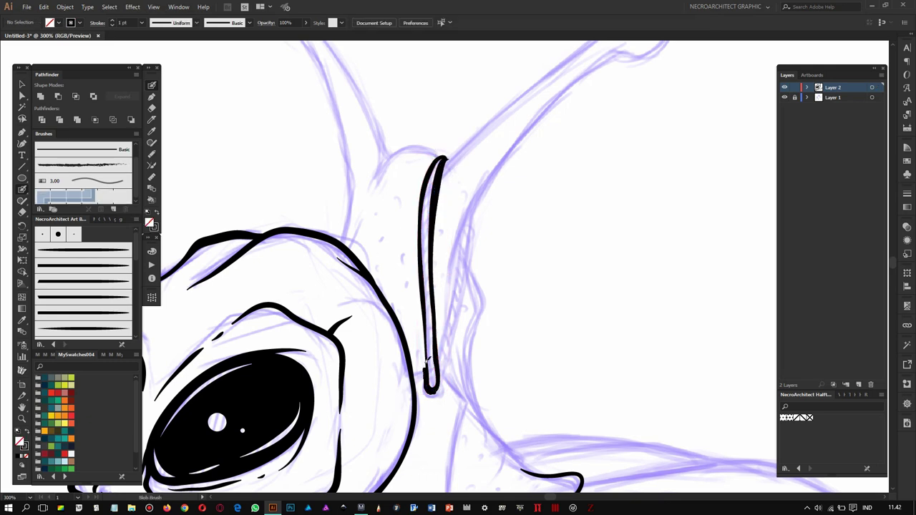
drag(430, 300, 396, 209)
mouse_move(392, 290)
mouse_down()
mouse_move(423, 286)
mouse_move(407, 326)
mouse_move(358, 379)
mouse_up()
scroll(407, 327, down, 1)
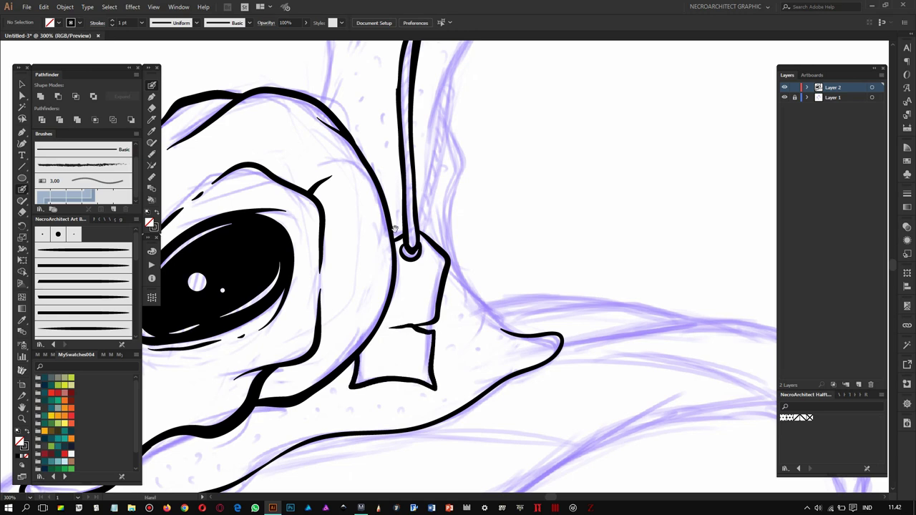
drag(425, 56, 448, 169)
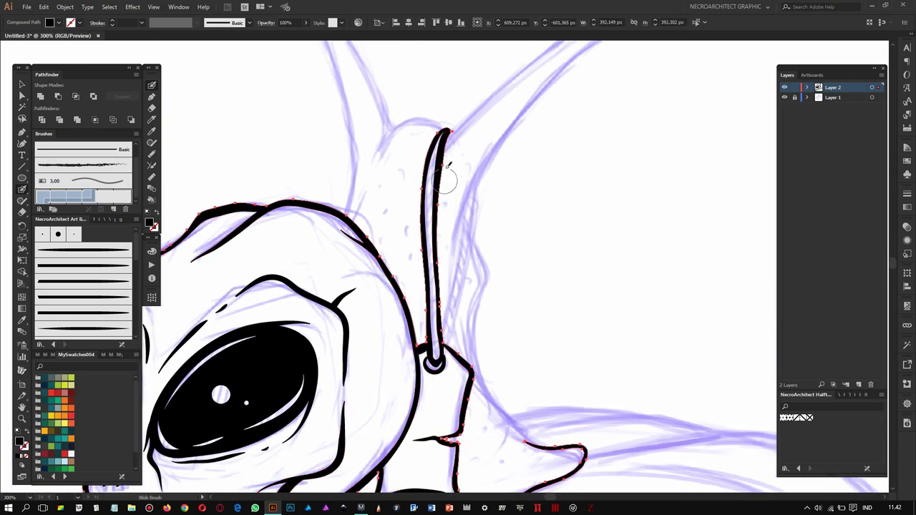
scroll(463, 137, down, 1)
Step: Ink thin lines beside the eyestalk, its tip circle, and the left eyestalk with its round tip
drag(445, 202, 428, 283)
scroll(433, 287, up, 2)
mouse_move(465, 166)
mouse_down()
mouse_move(434, 287)
mouse_move(516, 123)
mouse_up()
scroll(517, 123, up, 1)
mouse_move(405, 242)
mouse_down()
mouse_move(623, 131)
mouse_move(705, 113)
mouse_up()
drag(403, 254, 453, 208)
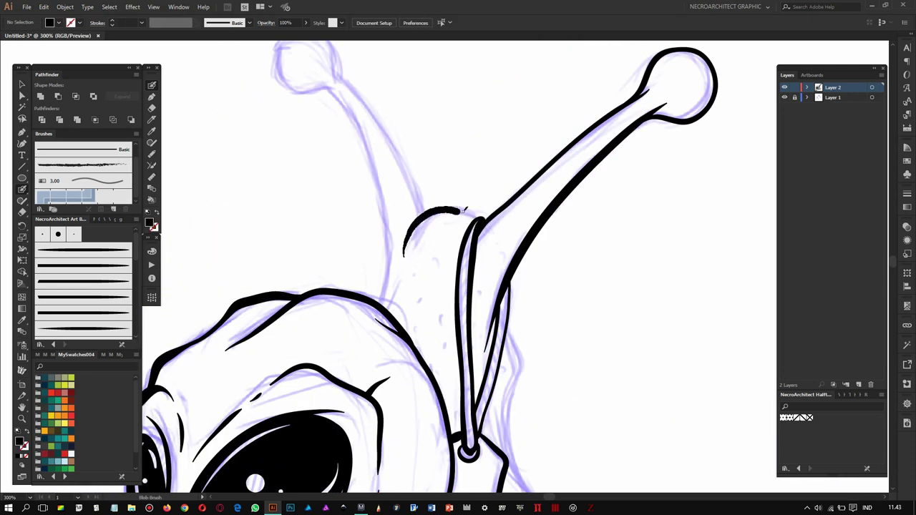
drag(376, 158, 386, 306)
drag(390, 138, 422, 217)
scroll(413, 214, up, 2)
mouse_move(387, 161)
mouse_down()
mouse_move(374, 109)
mouse_move(322, 137)
mouse_up()
Step: Trace the sketch line right of the collar, thicken the left eyestalk's outer line, and swap fill and stroke colours
scroll(441, 135, down, 3)
scroll(538, 402, right, 2)
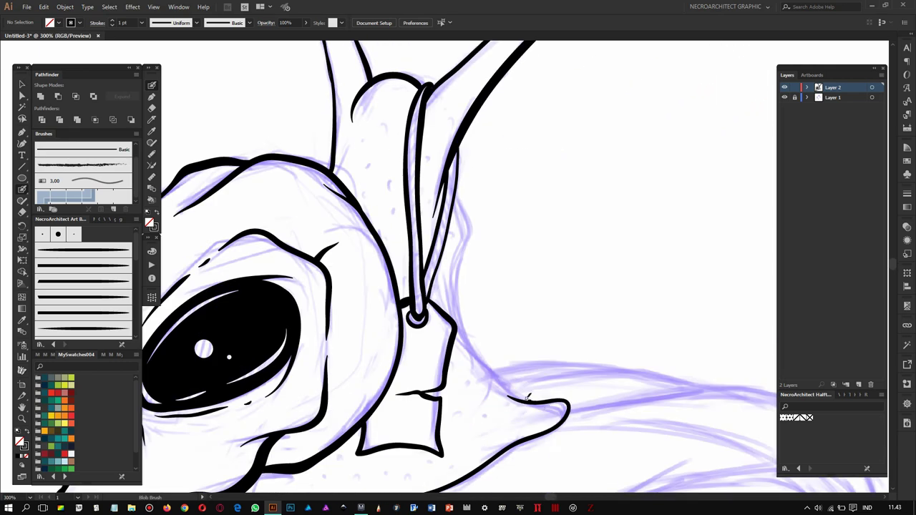
drag(538, 402, 462, 208)
scroll(462, 214, down, 2)
scroll(460, 263, left, 2)
scroll(461, 263, up, 4)
scroll(420, 215, up, 1)
drag(409, 194, 422, 342)
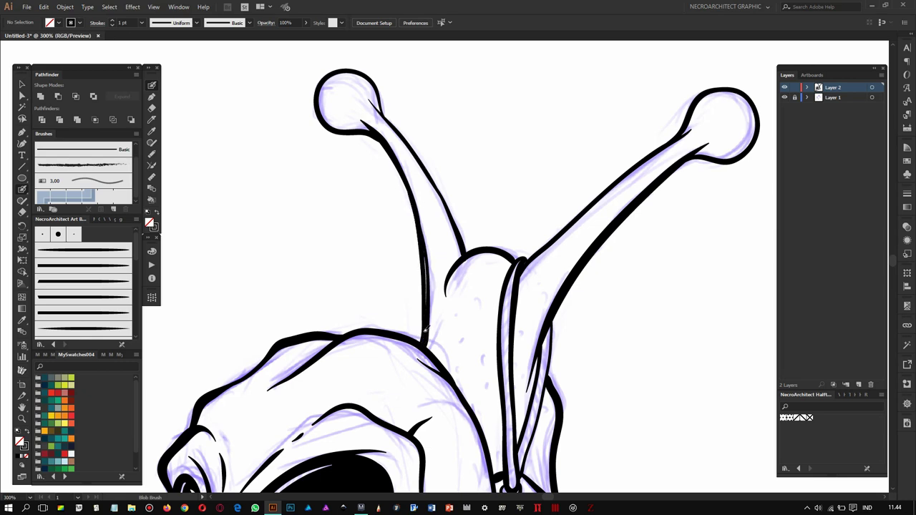
drag(466, 191, 428, 168)
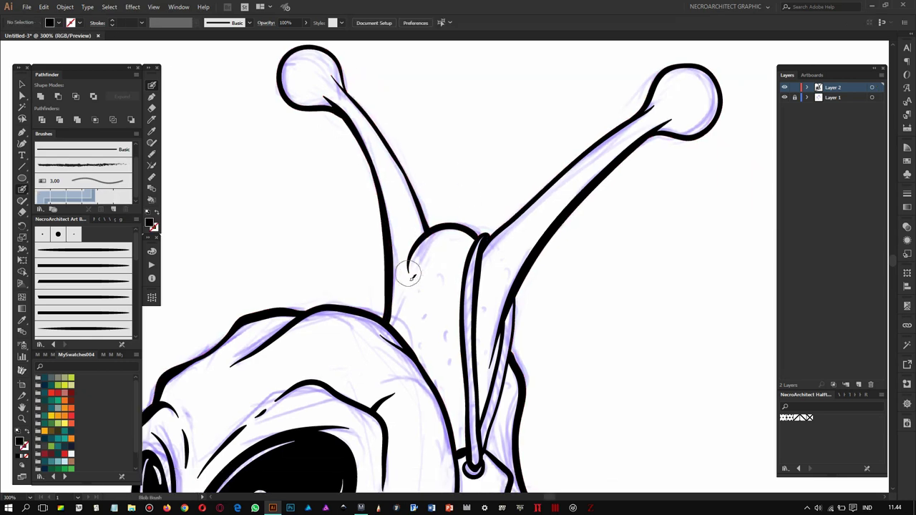
scroll(430, 236, up, 1)
key(b)
scroll(358, 108, up, 1)
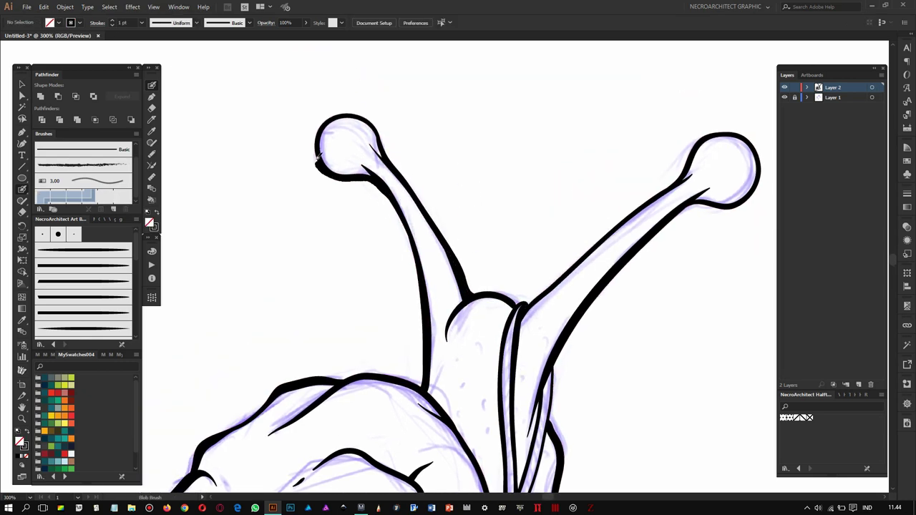
drag(420, 158, 309, 97)
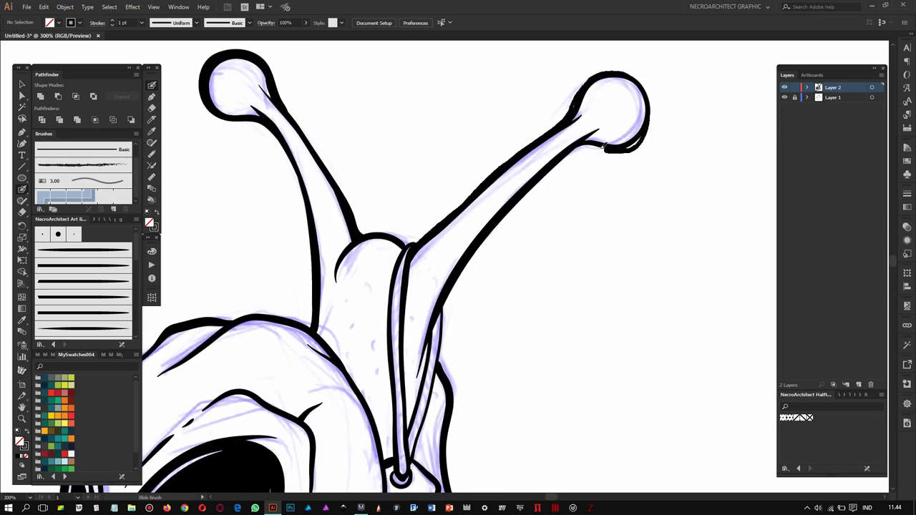
Step: Redraw the strand beside the eyestalk as a twisted black rope
drag(440, 438, 412, 315)
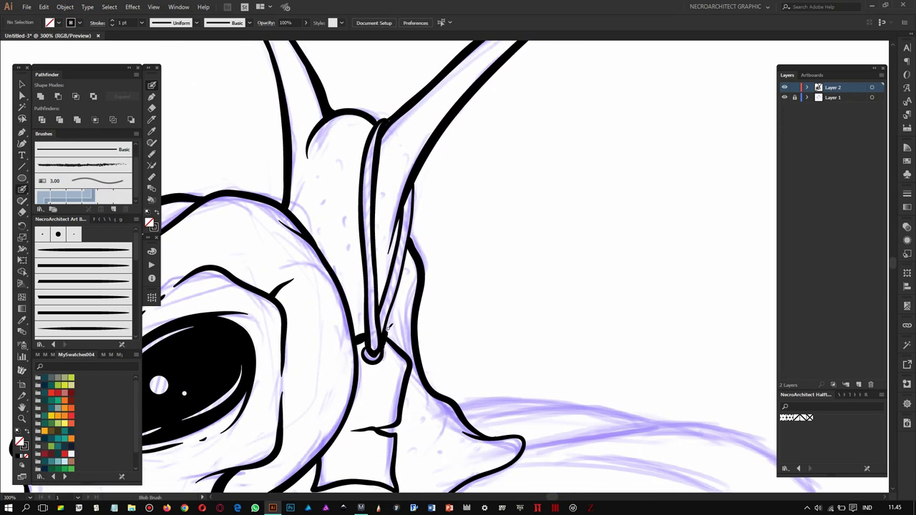
drag(418, 190, 444, 206)
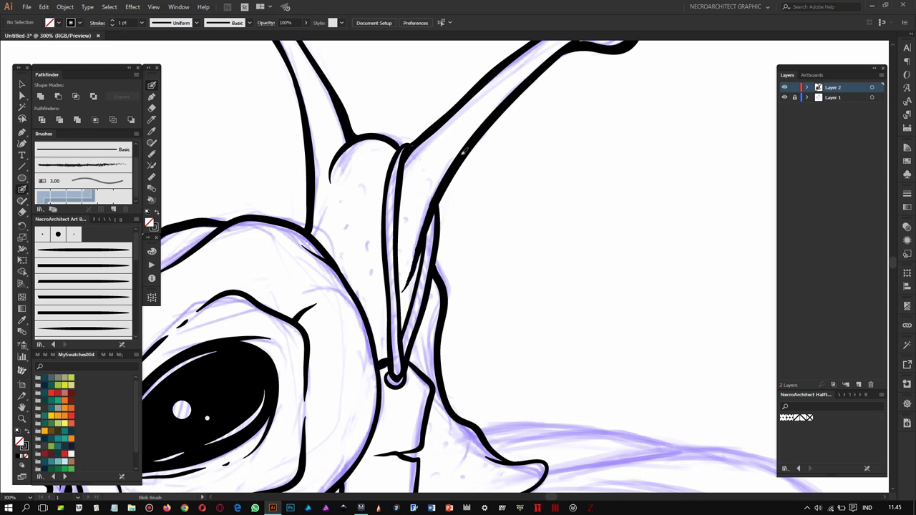
scroll(402, 228, down, 1)
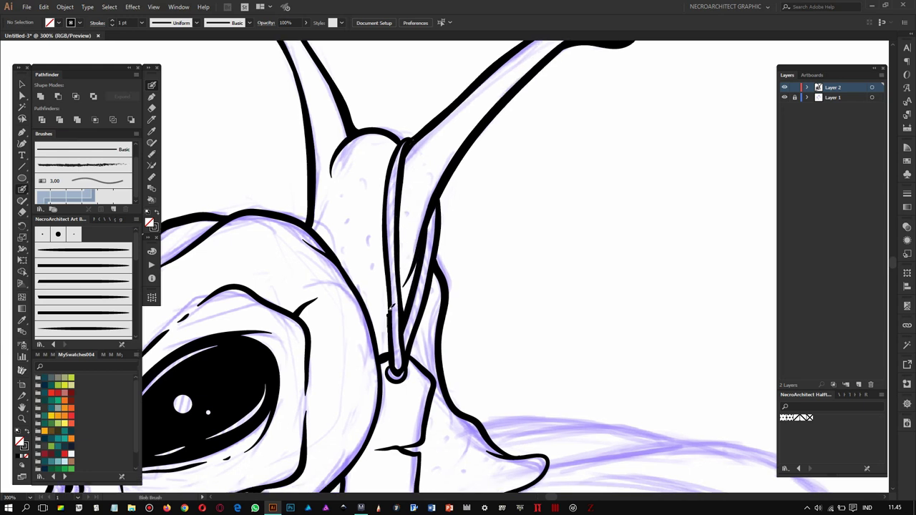
drag(387, 187, 404, 139)
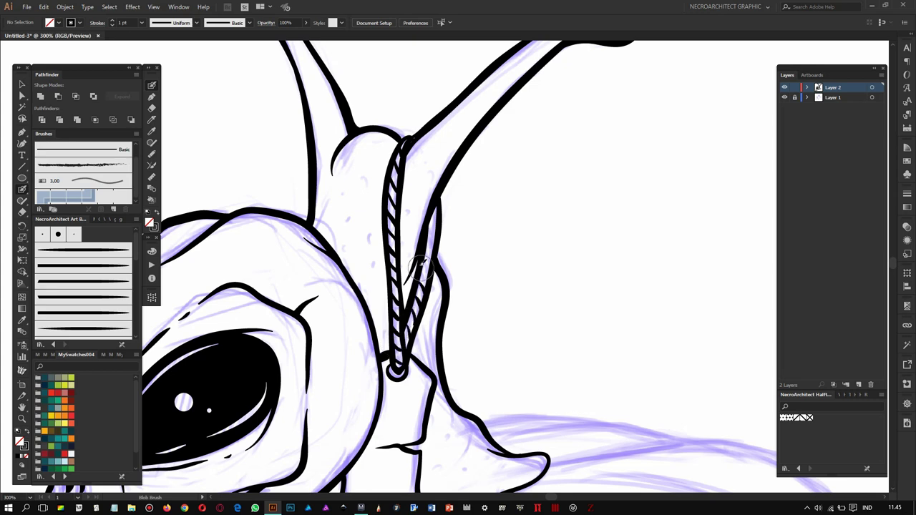
scroll(427, 216, down, 5)
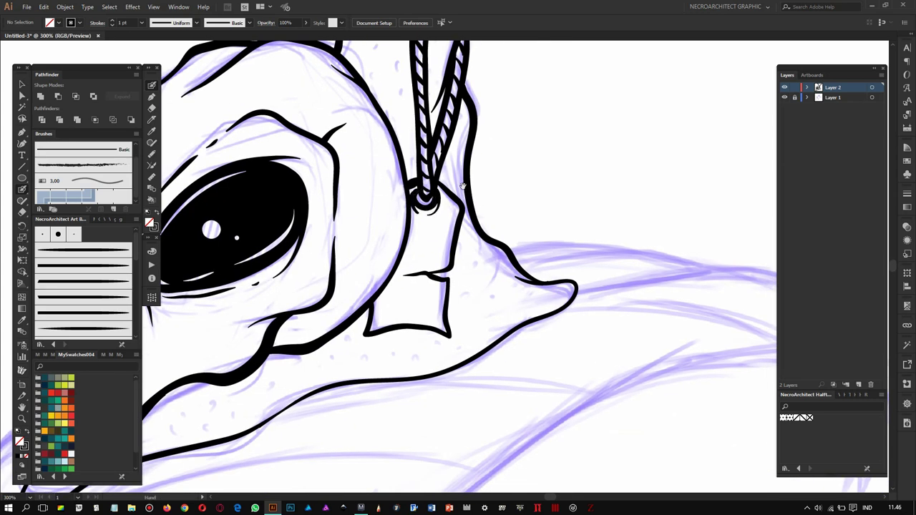
Step: Paint a solid black shadow beneath the big eye, then look over the skull and eyestalks
drag(463, 186, 581, 170)
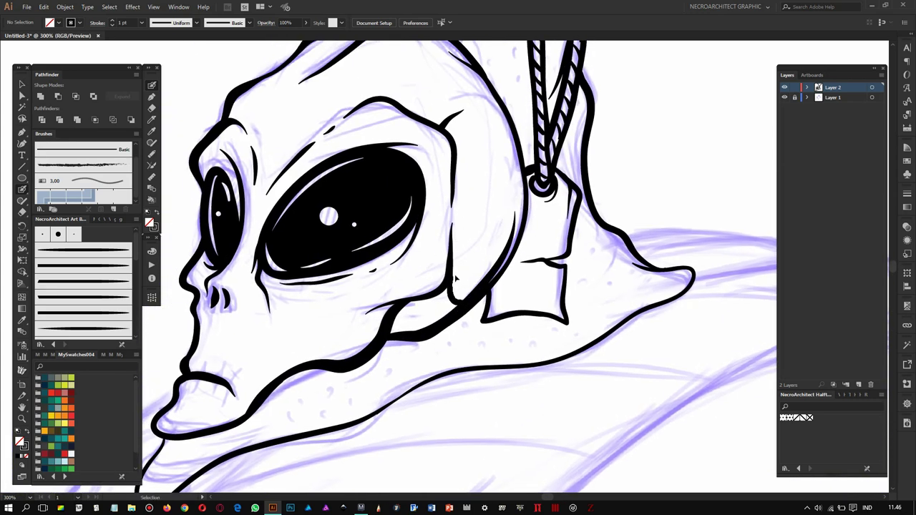
drag(453, 301, 416, 322)
mouse_move(468, 272)
mouse_down()
mouse_move(511, 268)
mouse_move(482, 252)
mouse_up()
scroll(482, 286, up, 2)
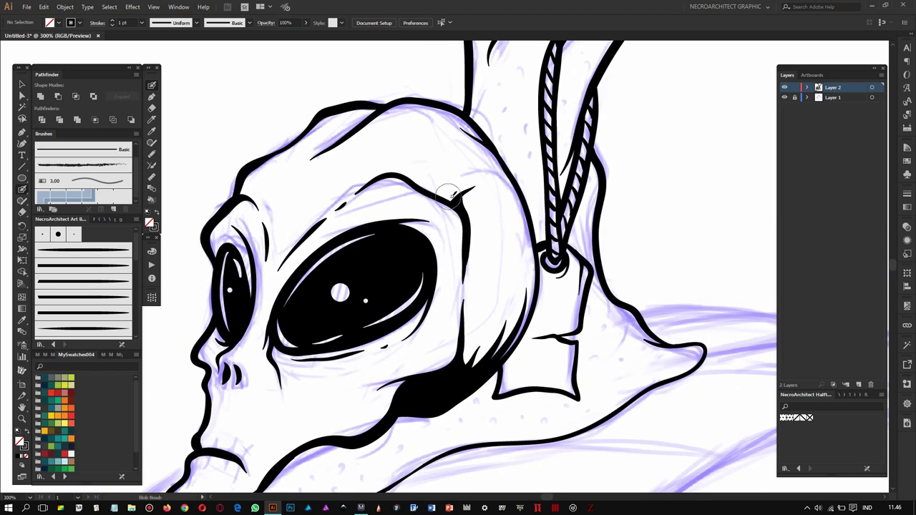
mouse_move(242, 178)
mouse_down()
mouse_move(283, 187)
mouse_move(345, 169)
mouse_up()
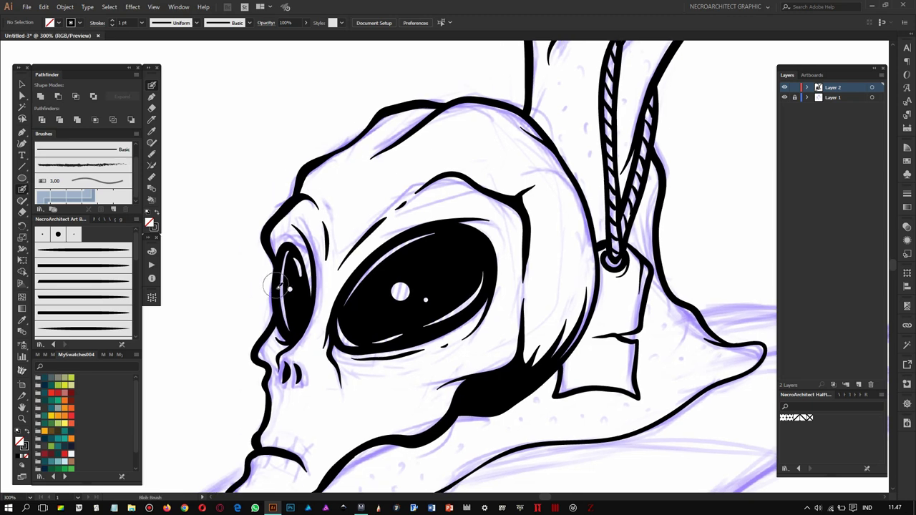
drag(284, 302, 301, 183)
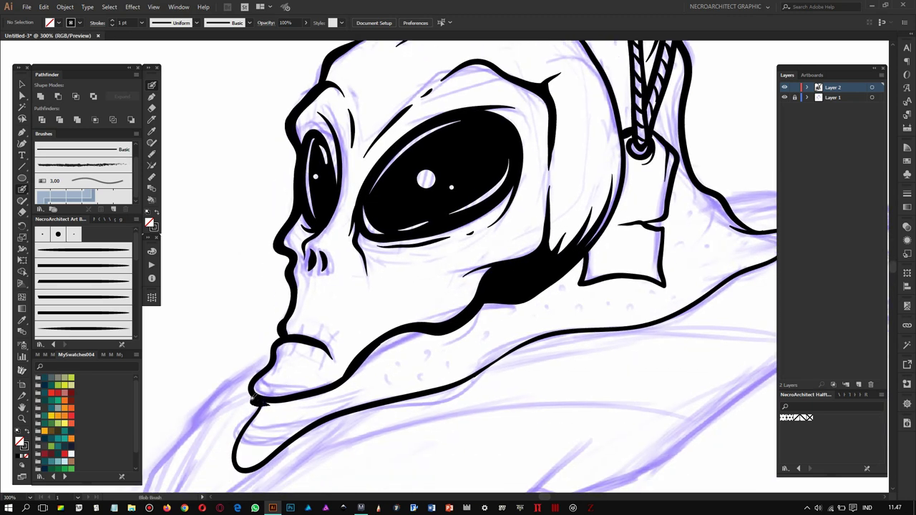
drag(302, 317, 322, 286)
drag(593, 234, 523, 274)
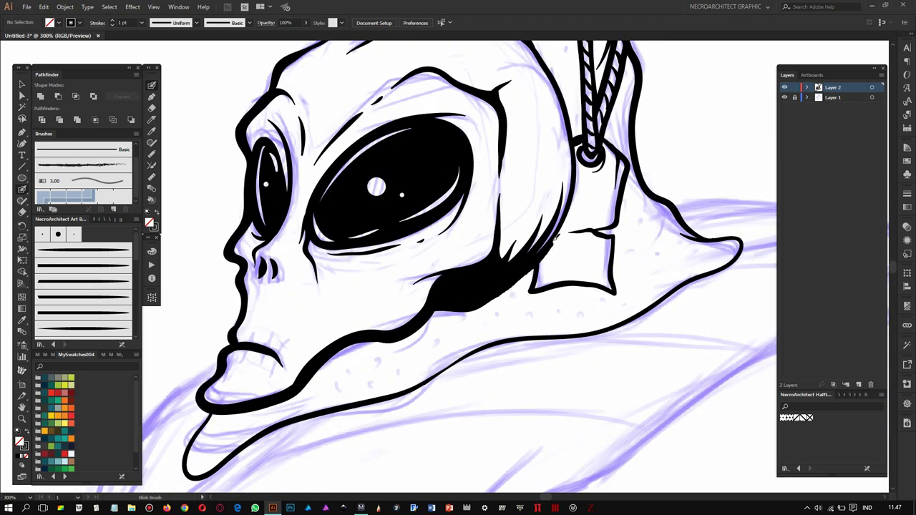
drag(556, 84, 542, 223)
drag(376, 166, 394, 227)
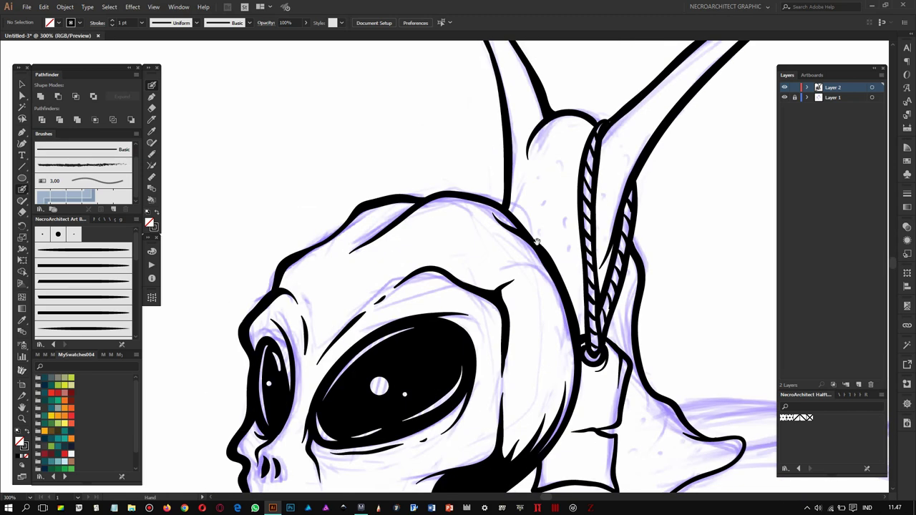
Step: Make black the fill colour, draw the black jaw line along the chin, and pick a finer brush
key(shift+x)
key(shift+x)
drag(401, 472, 516, 143)
drag(325, 285, 650, 206)
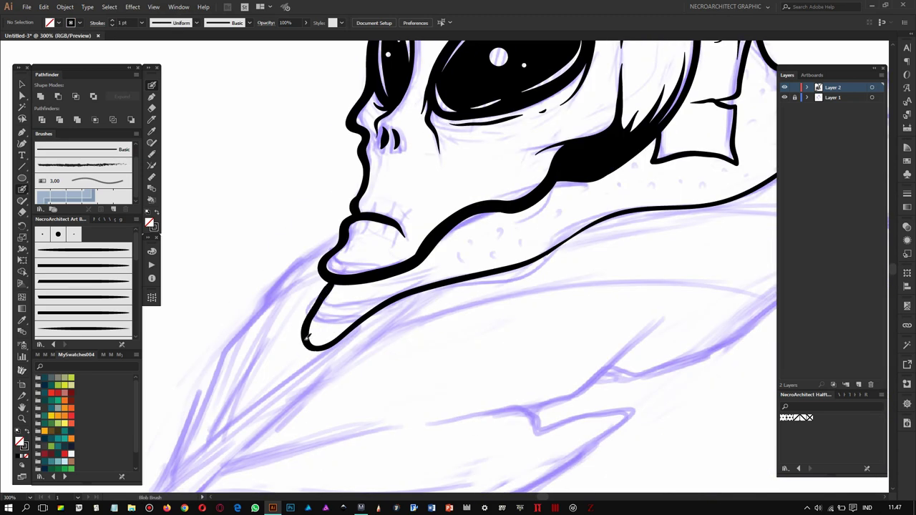
mouse_move(368, 226)
mouse_down()
mouse_move(375, 248)
mouse_move(333, 262)
mouse_up()
click(82, 295)
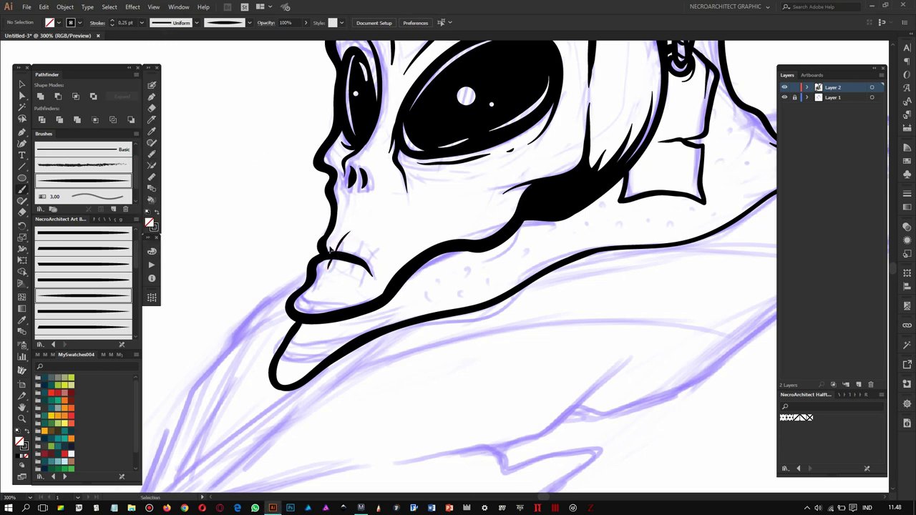
Step: Pan and zoom across the mouth, chin, back of head and rope strand to review the inking
drag(336, 243, 369, 277)
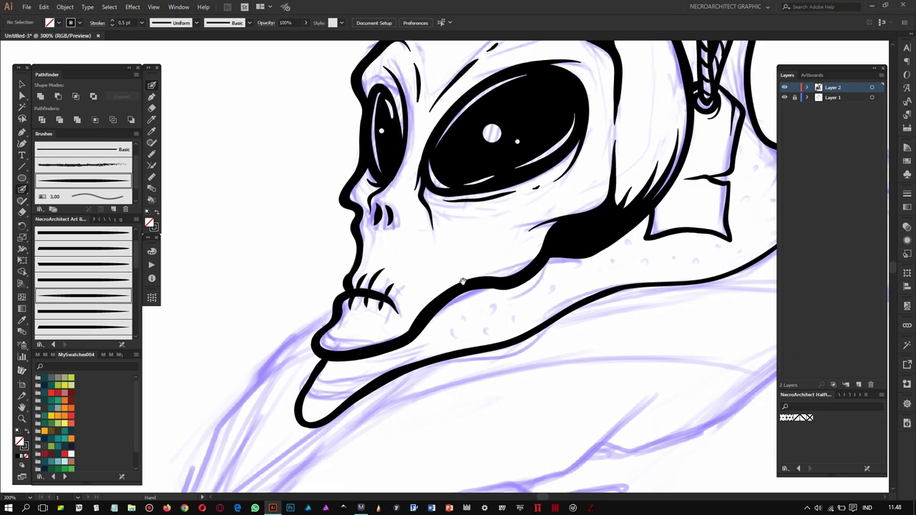
drag(463, 281, 376, 307)
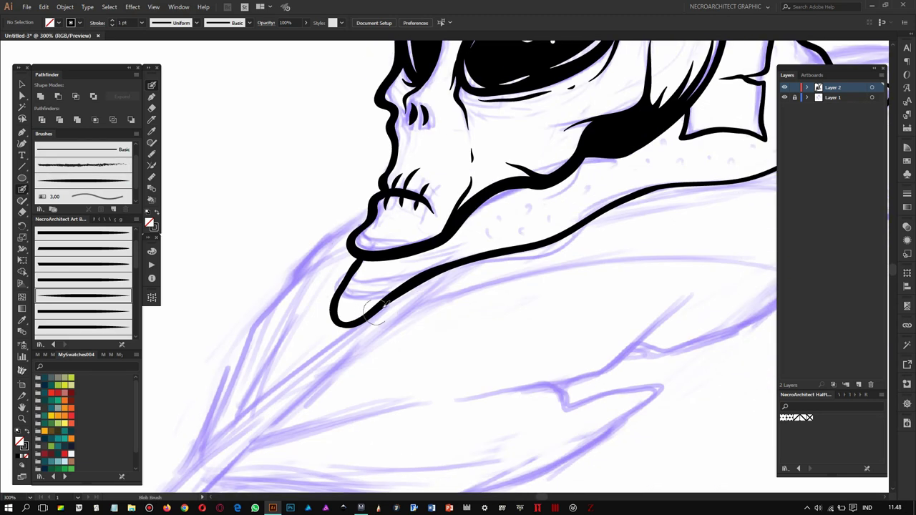
mouse_move(575, 232)
mouse_down()
mouse_move(317, 271)
mouse_move(493, 219)
mouse_move(639, 129)
mouse_move(583, 253)
mouse_up()
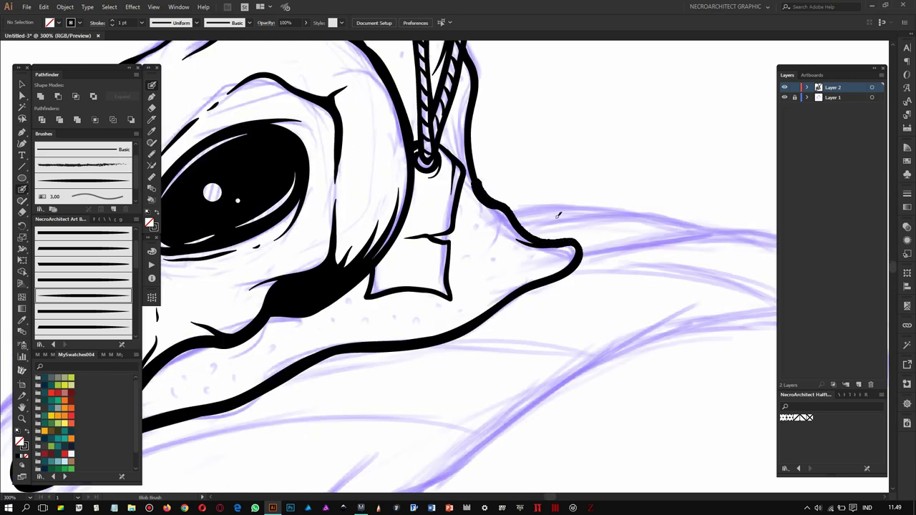
scroll(472, 143, up, 3)
scroll(461, 116, up, 2)
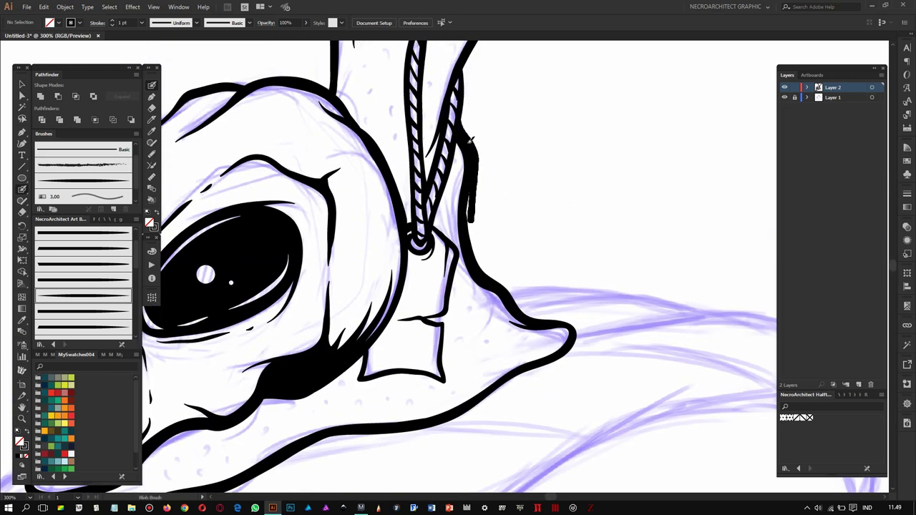
drag(482, 296, 515, 229)
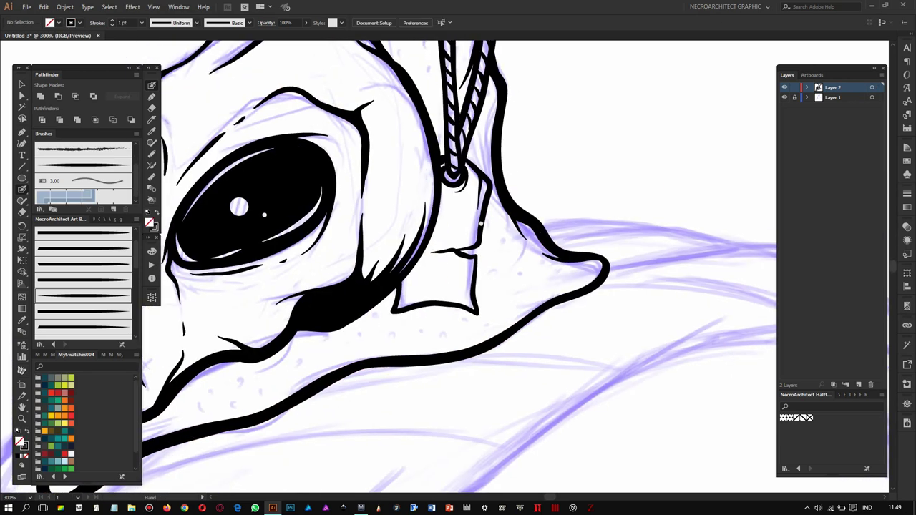
scroll(409, 266, down, 2)
scroll(313, 197, up, 3)
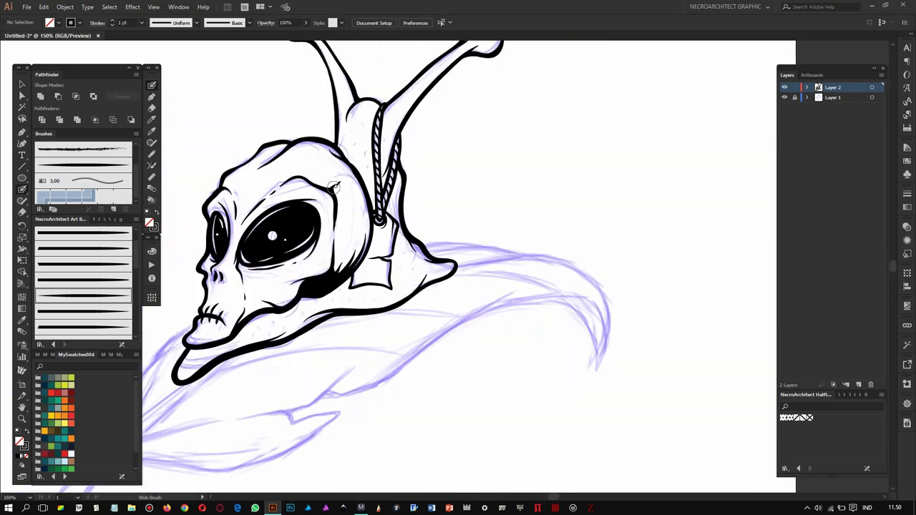
Step: Ink the leaf's stem loop, stem strokes and lower outline with a V-shaped vein
scroll(313, 197, down, 5)
scroll(272, 327, down, 2)
drag(247, 304, 242, 319)
drag(250, 286, 369, 187)
mouse_move(252, 342)
mouse_down()
mouse_move(398, 179)
mouse_move(367, 245)
mouse_up()
drag(285, 315, 397, 136)
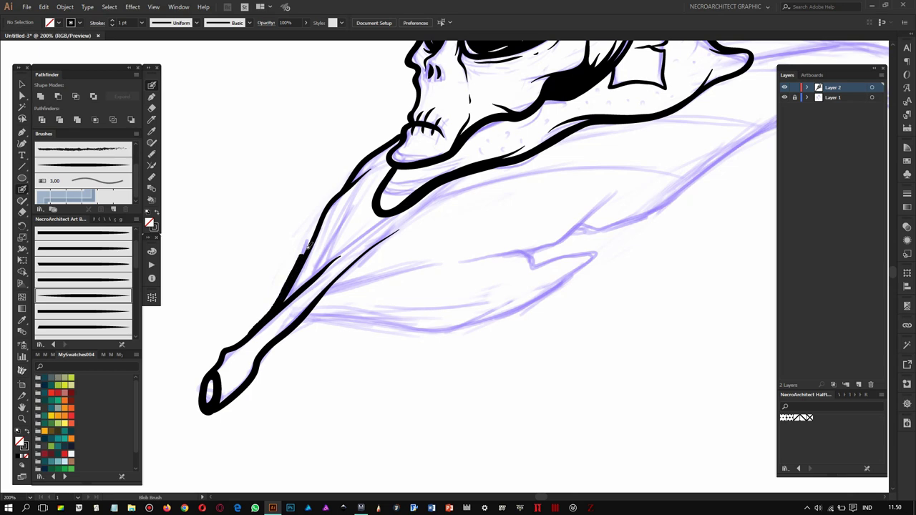
drag(367, 219, 362, 176)
mouse_move(285, 276)
mouse_down()
mouse_move(429, 284)
mouse_move(596, 208)
mouse_move(470, 245)
mouse_up()
Step: Ink the leaf's upper edge and its upper and thin inner vein lines
drag(441, 215, 526, 210)
drag(587, 175, 381, 240)
drag(465, 230, 725, 122)
drag(544, 215, 748, 147)
mouse_move(429, 213)
mouse_down()
mouse_move(315, 254)
mouse_move(208, 324)
mouse_up()
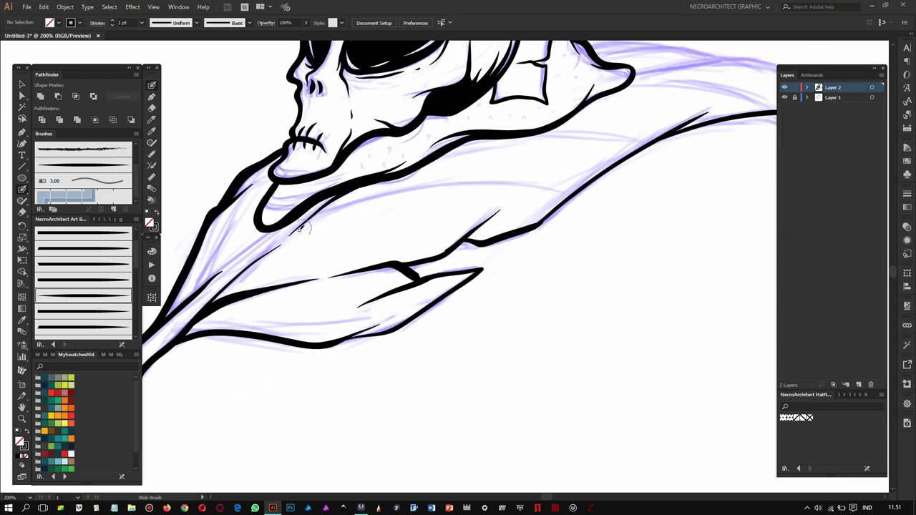
drag(350, 190, 445, 133)
drag(368, 188, 303, 252)
drag(604, 123, 577, 134)
mouse_move(513, 141)
mouse_down()
mouse_move(661, 130)
mouse_move(494, 197)
mouse_move(451, 232)
mouse_move(549, 166)
mouse_up()
Step: Outline the upper edge of the hooked tail, extending it to meet the neck
drag(694, 124, 632, 177)
mouse_move(482, 136)
mouse_down()
mouse_move(674, 245)
mouse_move(665, 281)
mouse_up()
mouse_move(599, 164)
mouse_down()
mouse_move(508, 152)
mouse_move(467, 157)
mouse_up()
drag(340, 237, 333, 249)
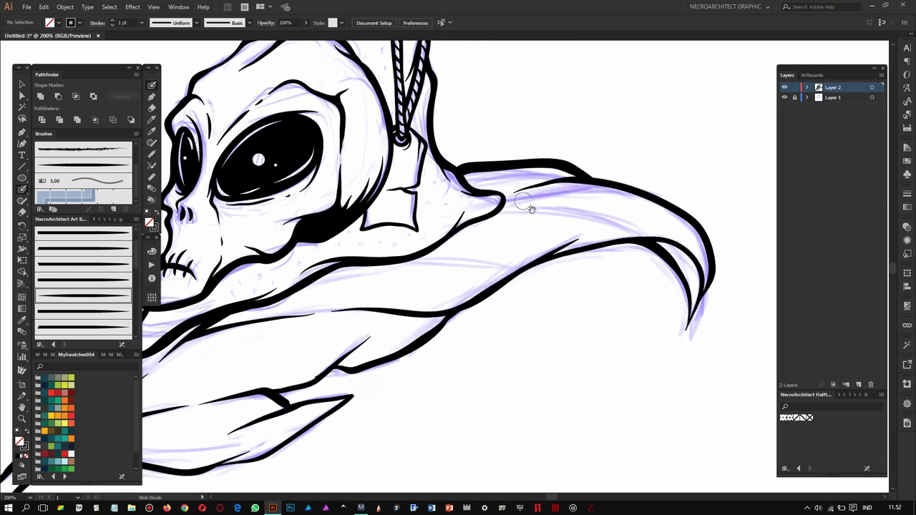
drag(532, 209, 553, 144)
drag(528, 130, 558, 122)
Step: Add thin strokes along the tail's lower edge and ink the tip of the hook
drag(657, 145, 716, 119)
drag(546, 173, 497, 170)
mouse_move(602, 131)
mouse_down()
mouse_move(527, 153)
mouse_move(647, 179)
mouse_up()
drag(647, 180, 578, 226)
key(ctrl+z)
mouse_move(466, 194)
mouse_down()
mouse_move(627, 228)
mouse_move(633, 187)
mouse_move(602, 263)
mouse_up()
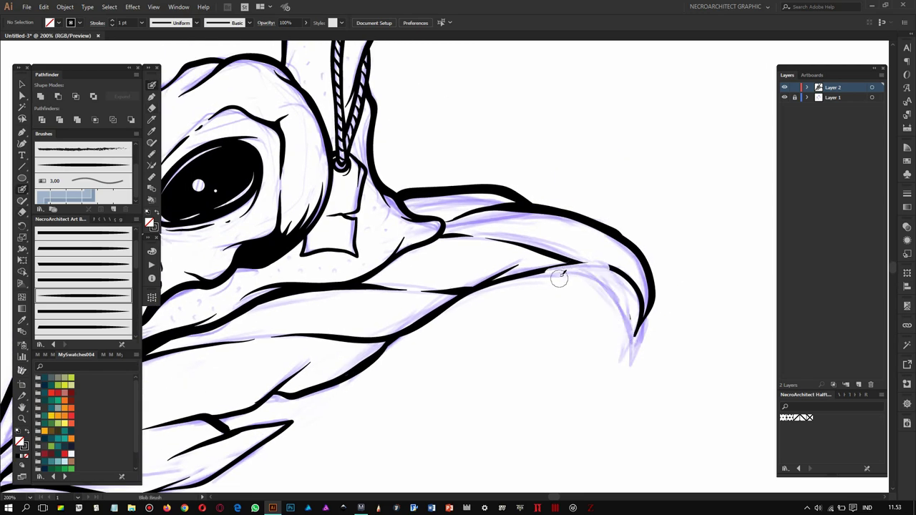
mouse_move(535, 284)
mouse_down()
mouse_move(514, 251)
mouse_move(610, 281)
mouse_move(622, 344)
mouse_up()
Step: Zoom in on the leaf tip and draw two extra vein strokes inside the leaf
key(v)
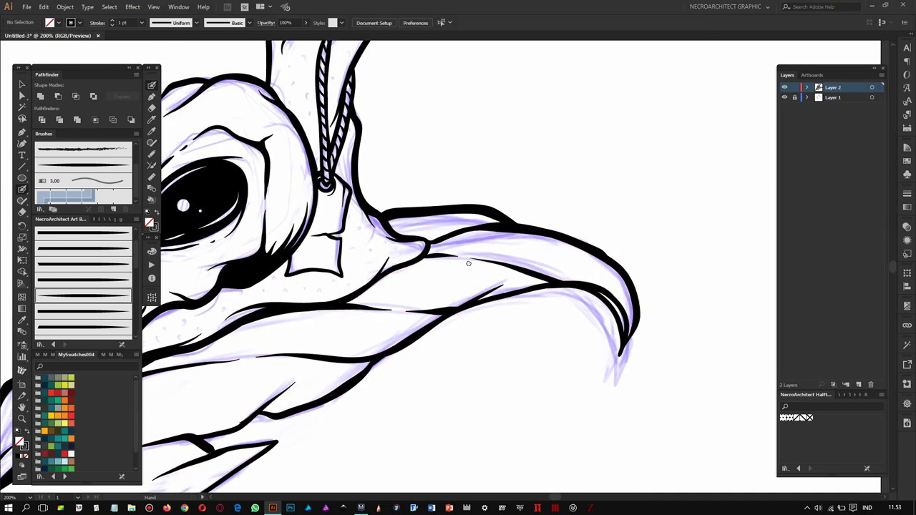
drag(586, 296, 689, 239)
key(shift+b)
key(ctrl+0)
scroll(420, 292, up, 5)
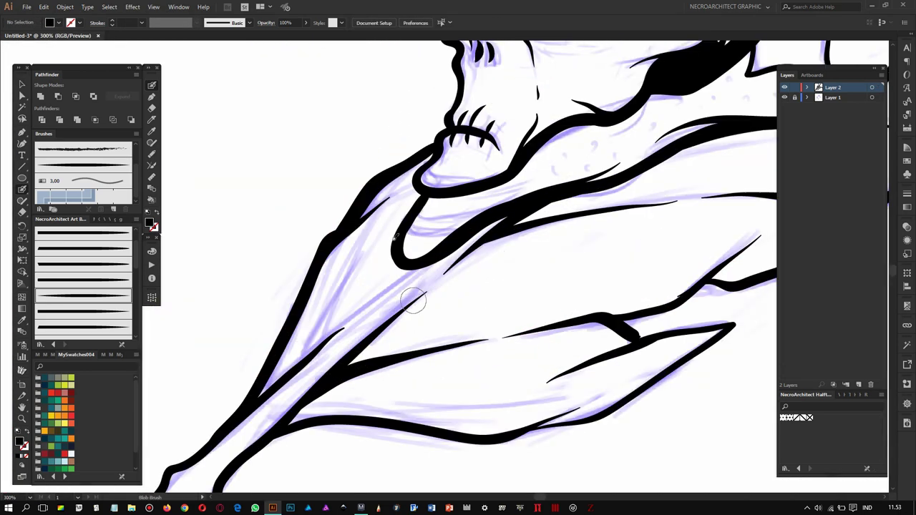
drag(394, 271, 354, 281)
mouse_move(258, 404)
mouse_down()
mouse_move(419, 242)
mouse_move(374, 178)
mouse_up()
mouse_move(573, 213)
mouse_down()
mouse_move(358, 208)
mouse_move(157, 286)
mouse_up()
drag(354, 318, 569, 206)
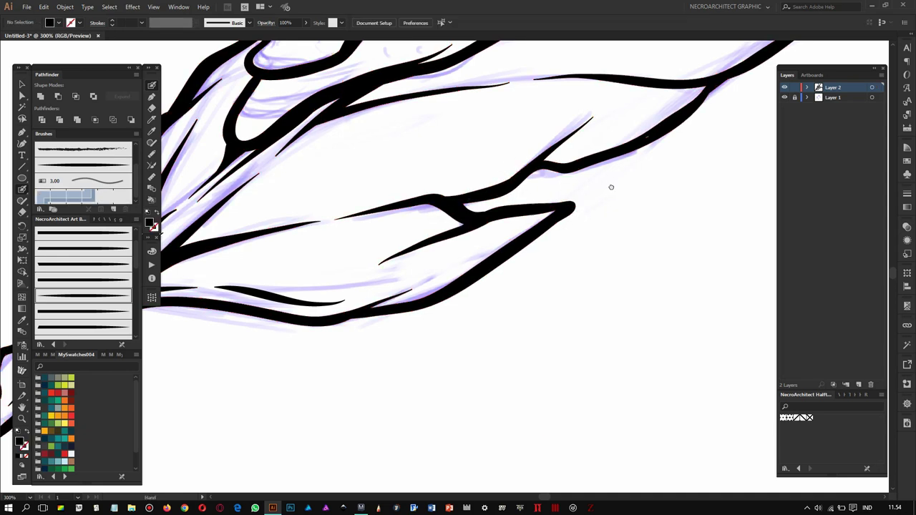
Step: Scroll and zoom the view over to the eyestalks
scroll(585, 184, up, 4)
scroll(585, 184, right, 5)
scroll(556, 185, up, 1)
scroll(555, 186, up, 7)
scroll(558, 197, right, 9)
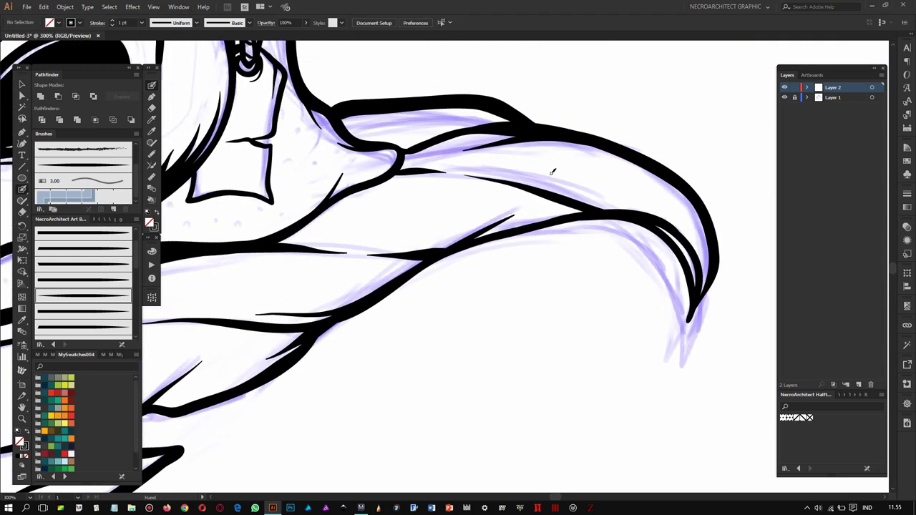
scroll(422, 226, up, 3)
scroll(422, 226, left, 1)
scroll(471, 173, down, 2)
scroll(501, 161, left, 4)
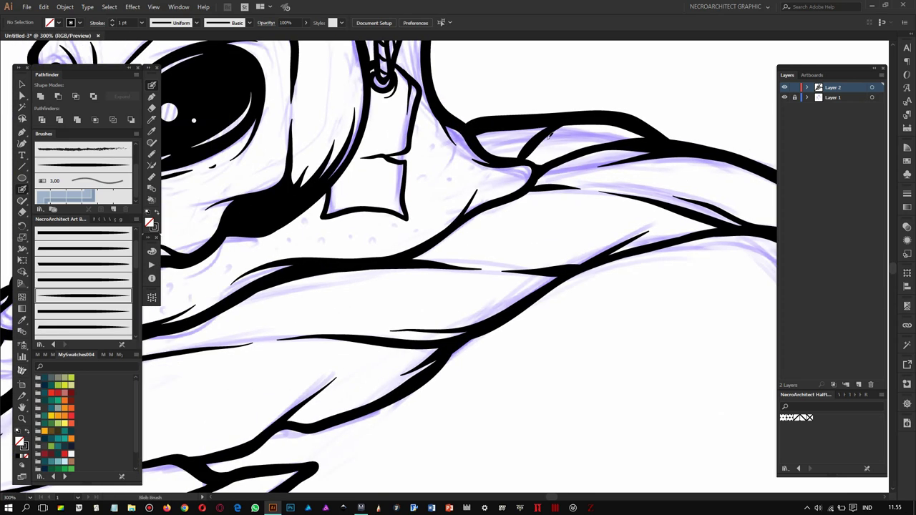
scroll(585, 115, down, 5)
scroll(609, 143, up, 2)
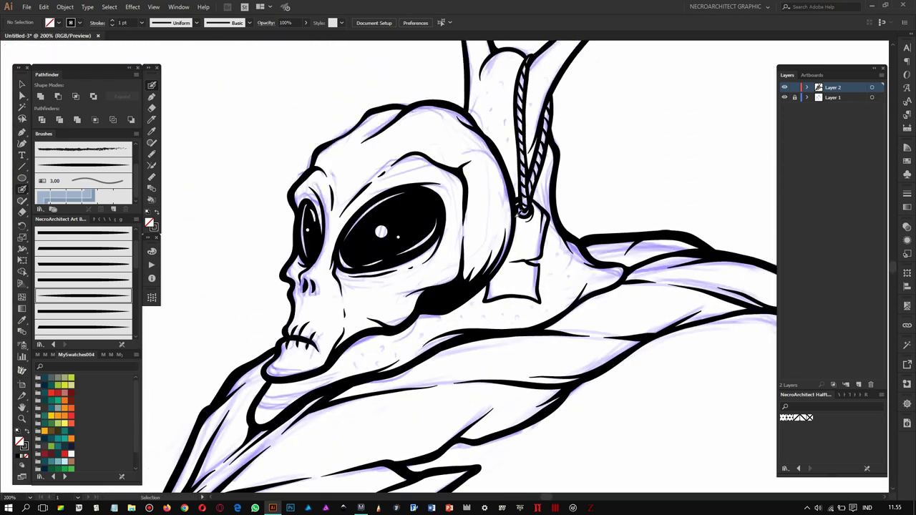
scroll(629, 165, down, 3)
scroll(630, 165, up, 3)
scroll(589, 215, up, 2)
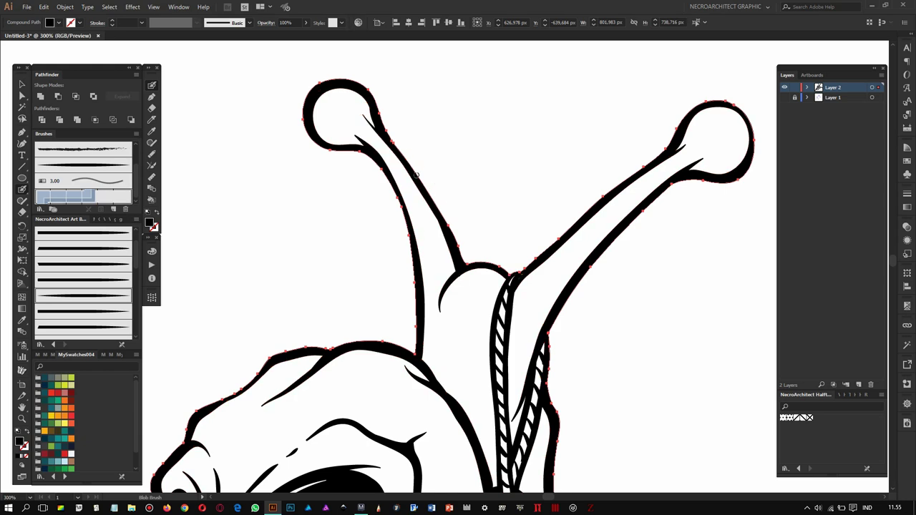
scroll(344, 136, down, 1)
scroll(344, 136, right, 1)
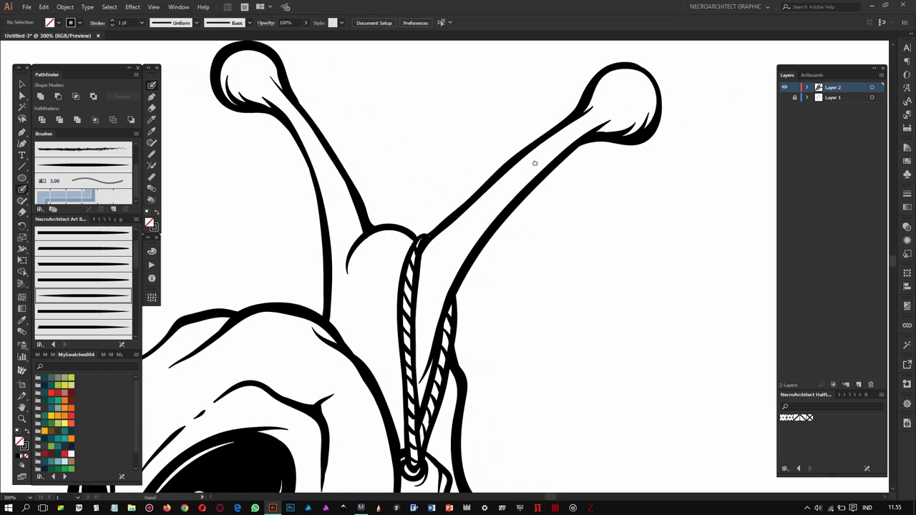
Step: Stroke along the rope's inner edge and fill the dark gap beside it
scroll(387, 164, down, 3)
scroll(386, 165, right, 3)
drag(387, 169, 388, 309)
scroll(390, 229, down, 1)
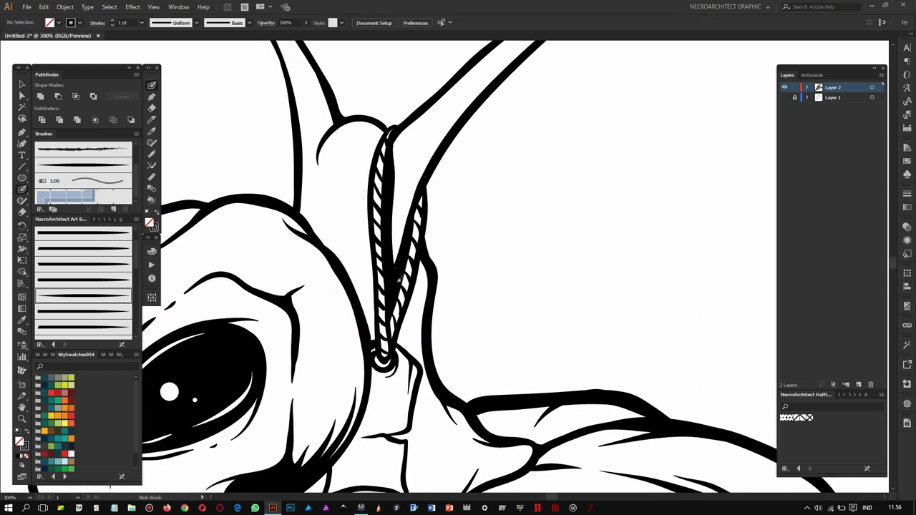
drag(404, 202, 394, 240)
scroll(424, 234, down, 1)
drag(413, 301, 385, 230)
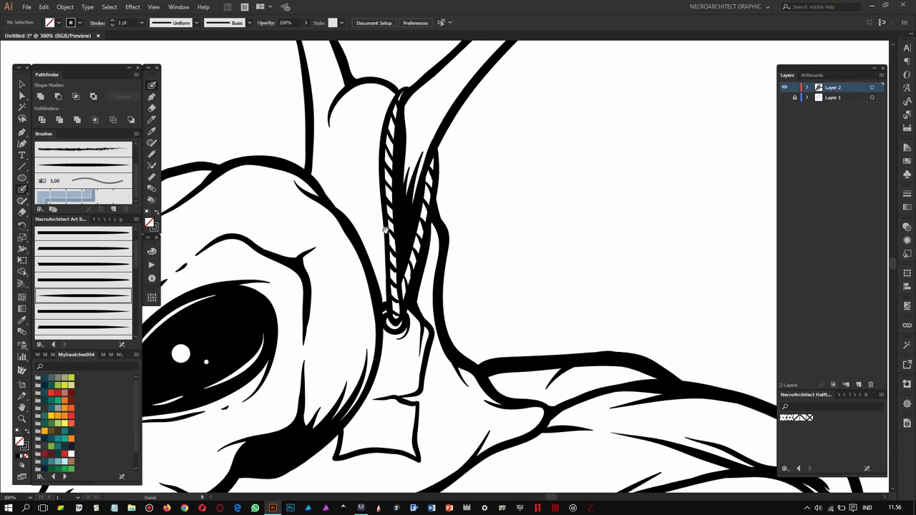
key(ctrl+0)
scroll(327, 360, up, 3)
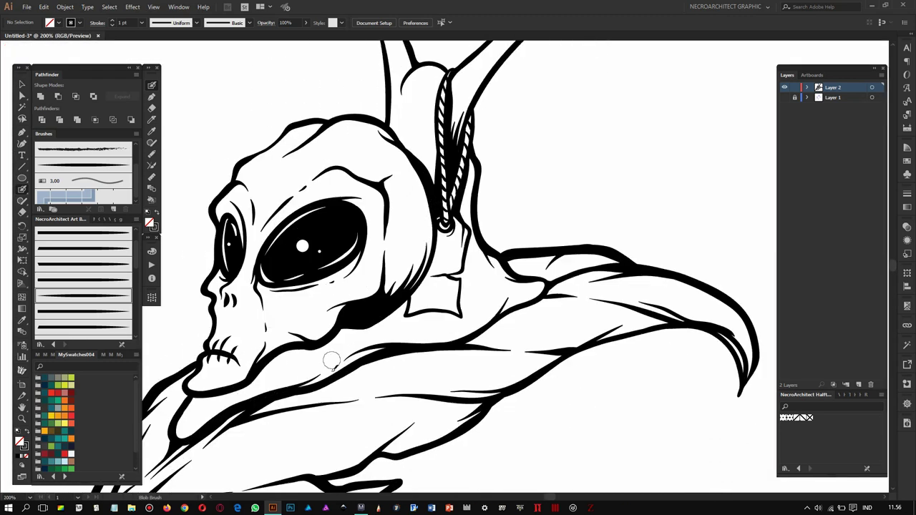
scroll(257, 287, up, 2)
scroll(250, 260, up, 1)
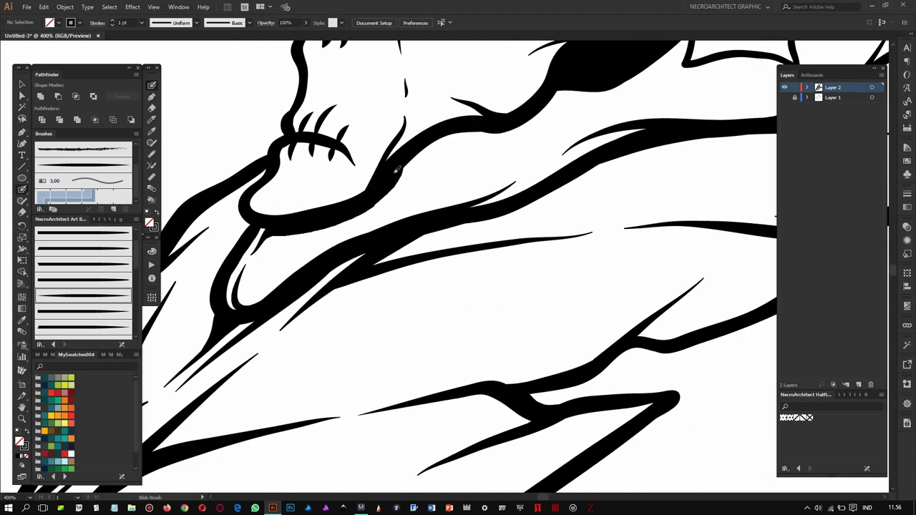
drag(322, 208, 243, 276)
mouse_move(408, 209)
mouse_down()
mouse_move(362, 250)
mouse_move(476, 315)
mouse_up()
Step: Thicken the hook outline on the stem bump and the striped stem's left edge
key(ctrl+0)
scroll(366, 215, up, 3)
drag(383, 175, 349, 243)
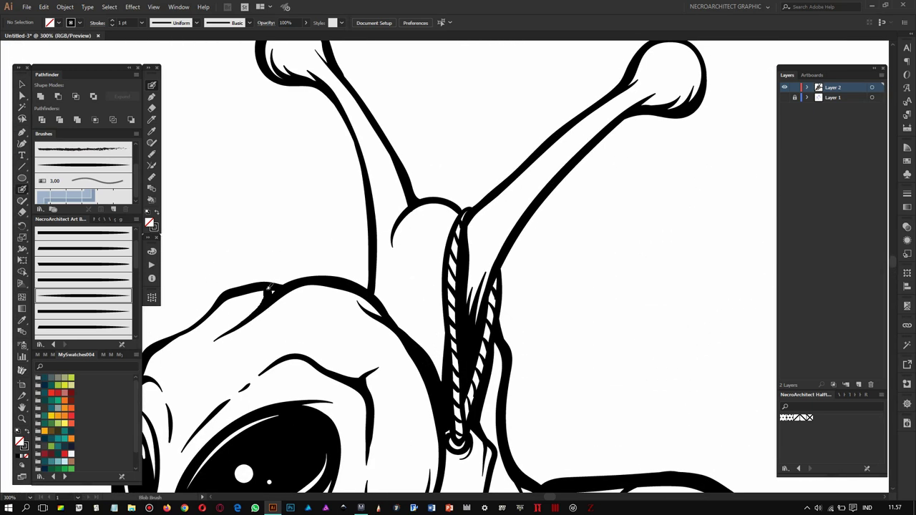
scroll(487, 174, down, 2)
key(ctrl+0)
scroll(453, 250, up, 5)
drag(403, 322, 505, 223)
scroll(458, 287, down, 2)
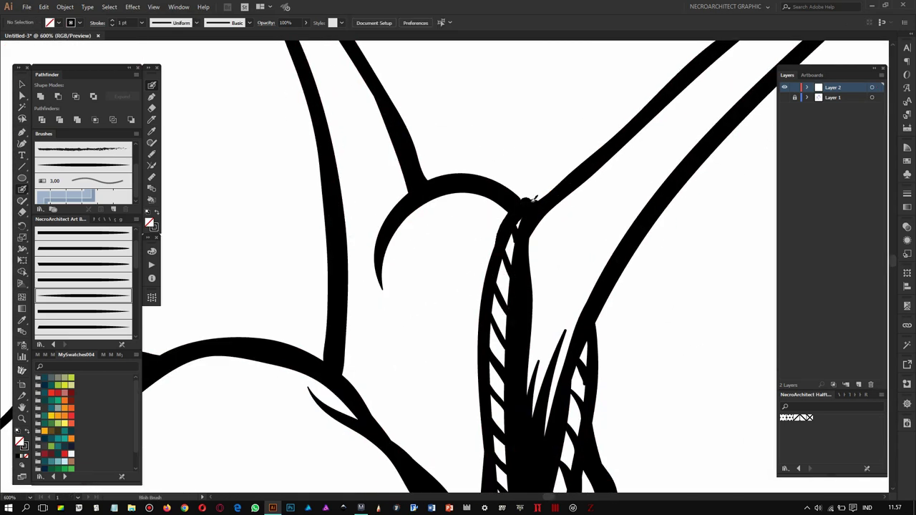
scroll(458, 286, down, 2)
drag(501, 184, 475, 309)
key(ctrl+shift+a)
Step: Thicken the outlines of the right and left antenna balls
scroll(475, 309, down, 5)
scroll(409, 172, down, 1)
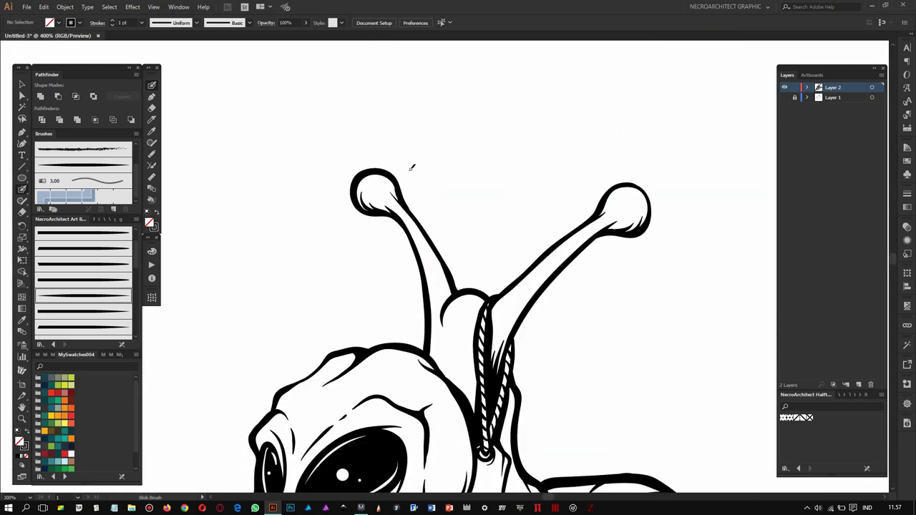
scroll(386, 212, up, 3)
scroll(493, 255, up, 2)
scroll(493, 254, up, 1)
key(shift+x)
drag(608, 171, 709, 236)
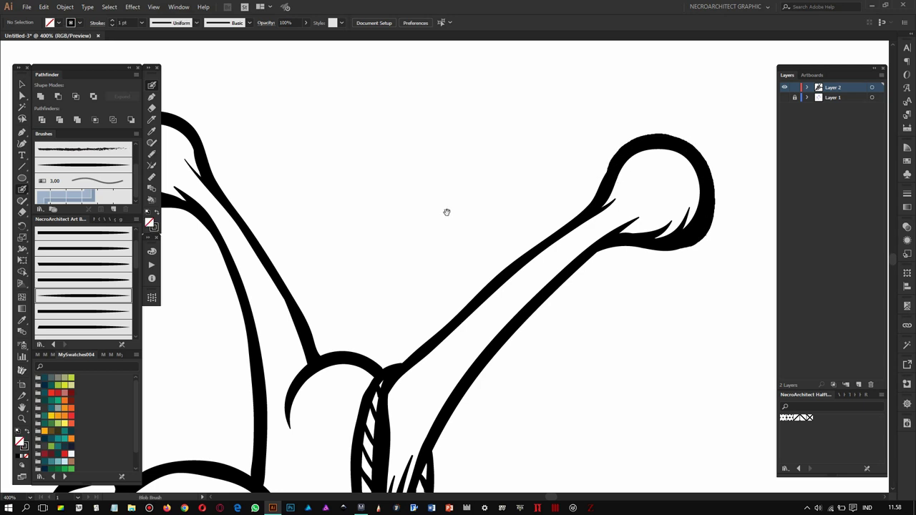
drag(623, 209, 705, 270)
drag(240, 204, 358, 271)
drag(232, 265, 294, 185)
Step: Add a small stroke inside the left stalk and thicken the collar edge up the stalk
scroll(360, 274, down, 1)
scroll(572, 214, up, 1)
key(shift+x)
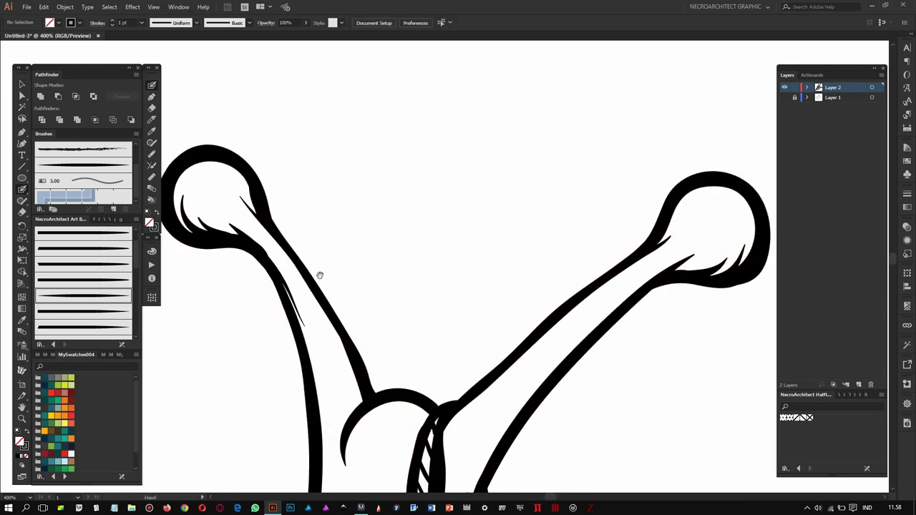
key(shift+x)
scroll(320, 276, down, 3)
drag(324, 252, 335, 277)
scroll(344, 304, down, 2)
scroll(393, 342, up, 3)
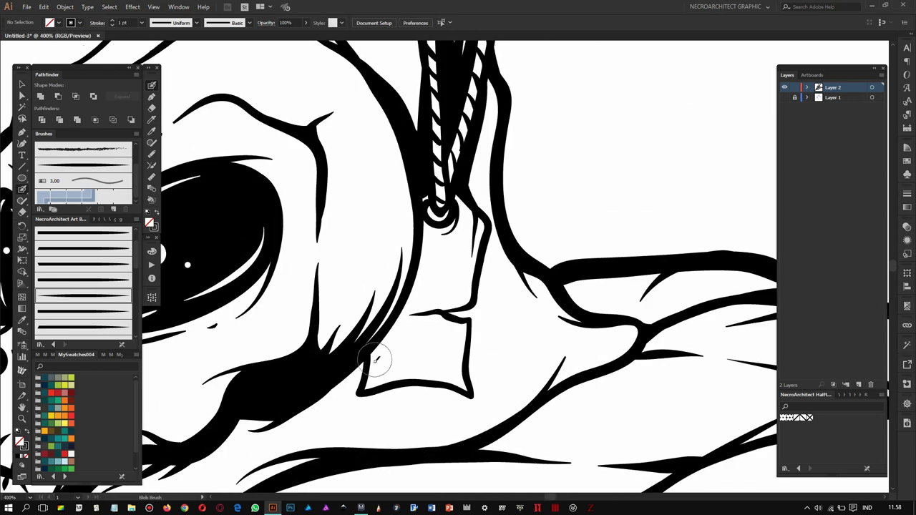
drag(366, 392, 425, 243)
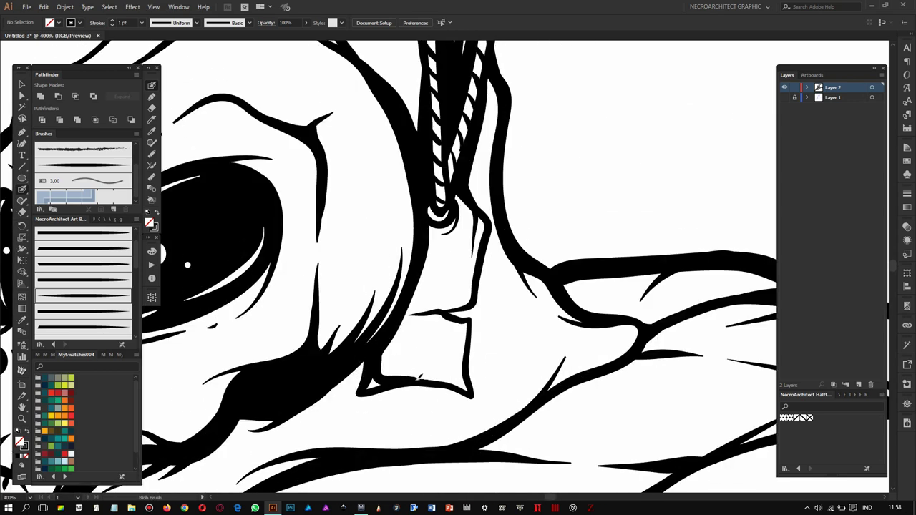
scroll(403, 358, down, 2)
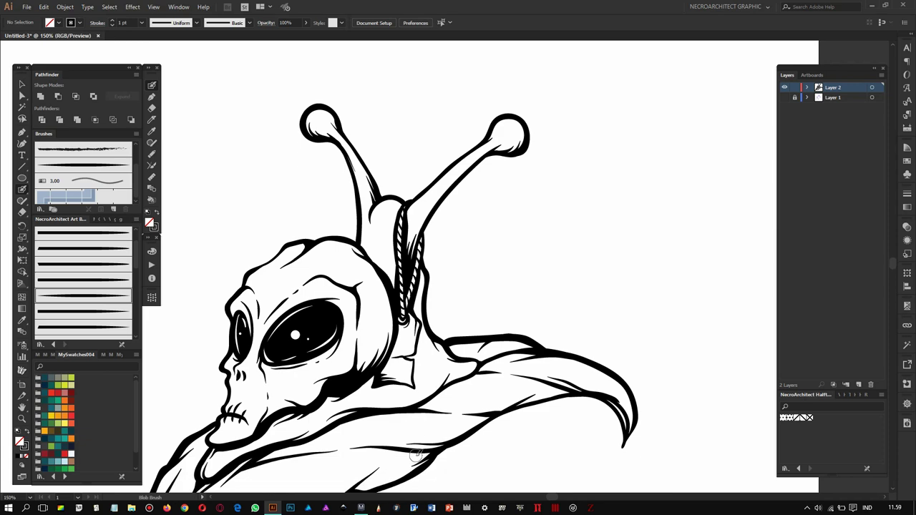
scroll(497, 379, down, 1)
scroll(444, 150, up, 3)
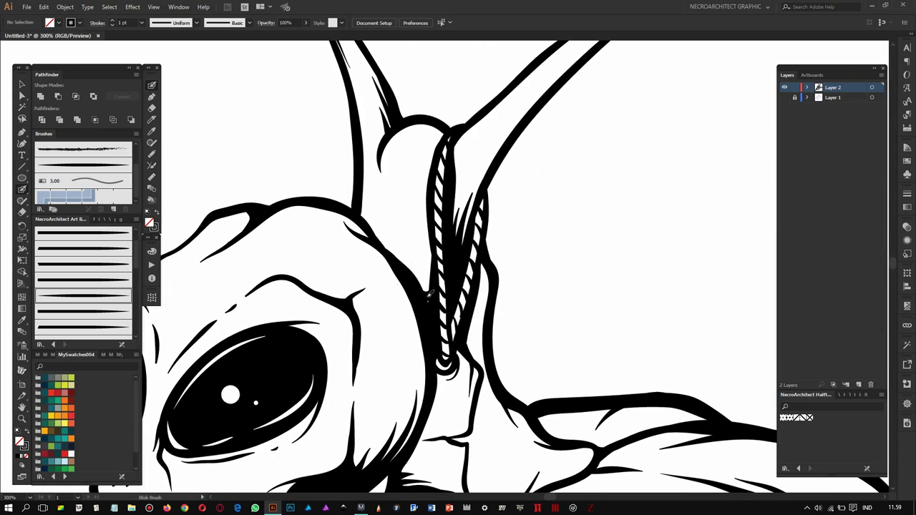
scroll(422, 215, down, 1)
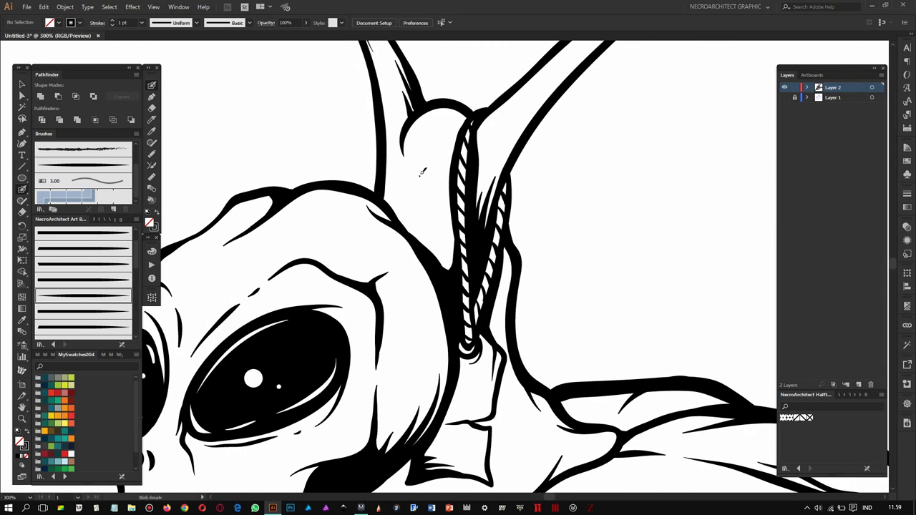
scroll(510, 334, down, 2)
scroll(519, 363, down, 3)
scroll(519, 363, left, 3)
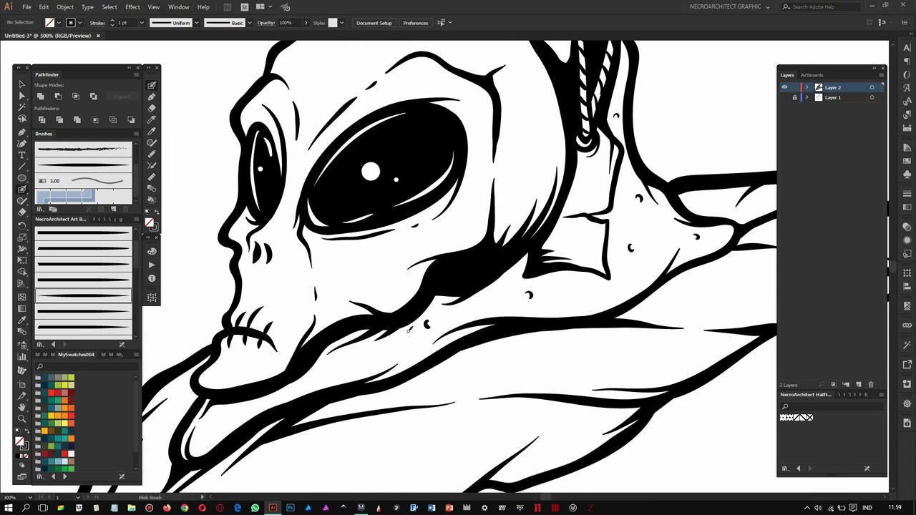
Step: Dab small C-shaped speckles over the neck, body and eyestalks, and hatch the right stalk and leaf
scroll(254, 402, down, 2)
scroll(254, 403, left, 2)
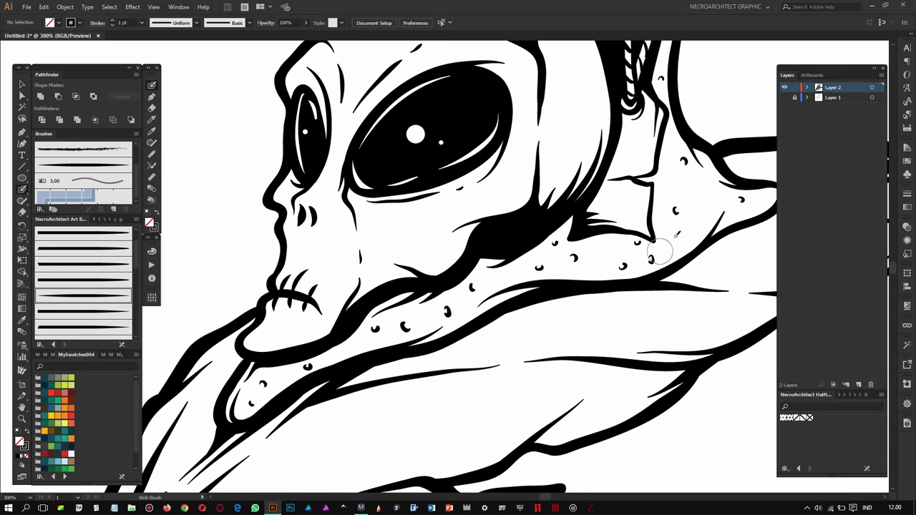
scroll(660, 251, up, 1)
scroll(648, 227, right, 1)
alt+scroll(546, 286, down, 5)
scroll(570, 221, up, 3)
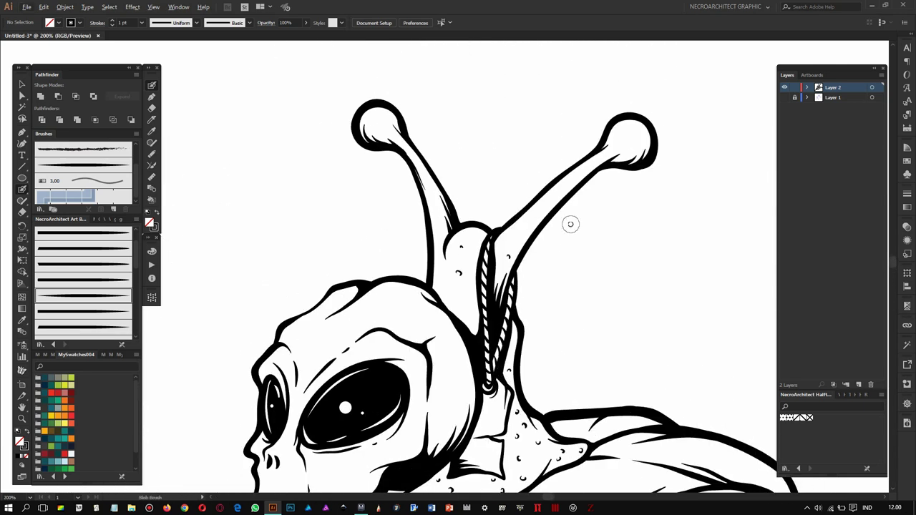
alt+scroll(394, 317, up, 5)
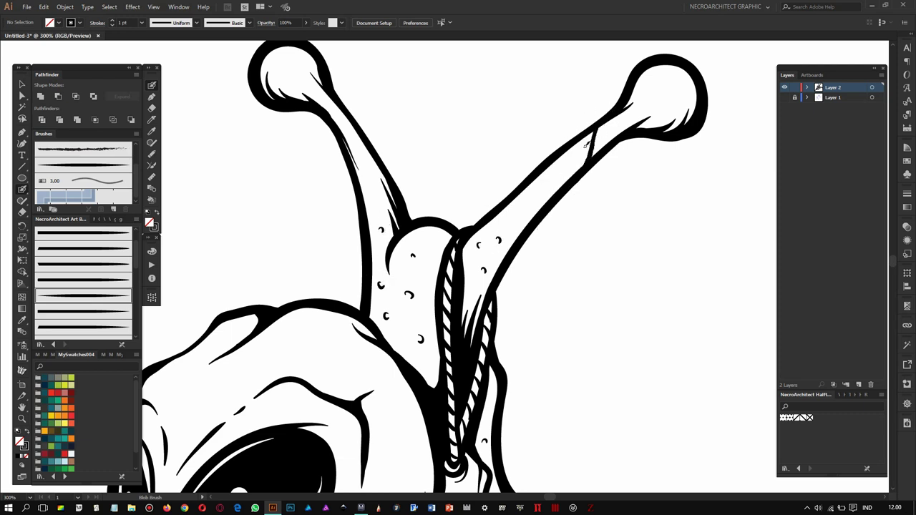
scroll(412, 179, up, 1)
scroll(412, 179, left, 1)
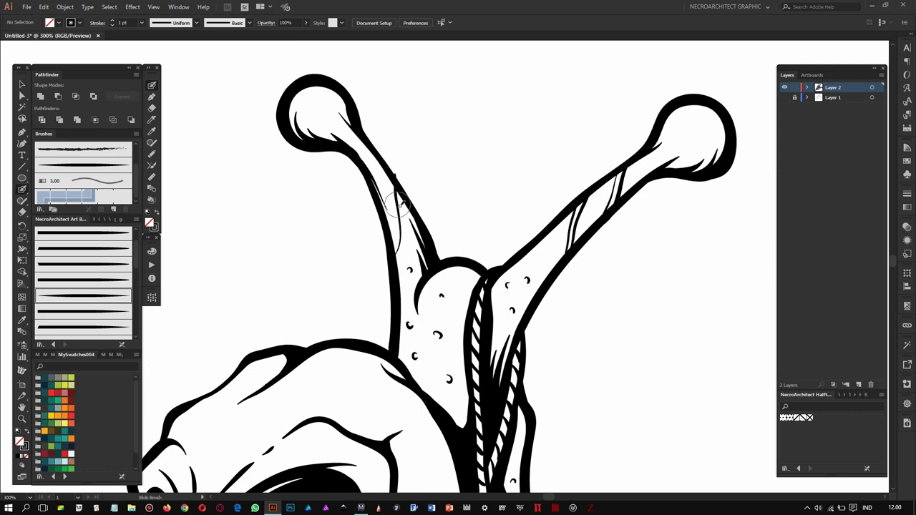
scroll(594, 129, right, 2)
scroll(494, 243, down, 5)
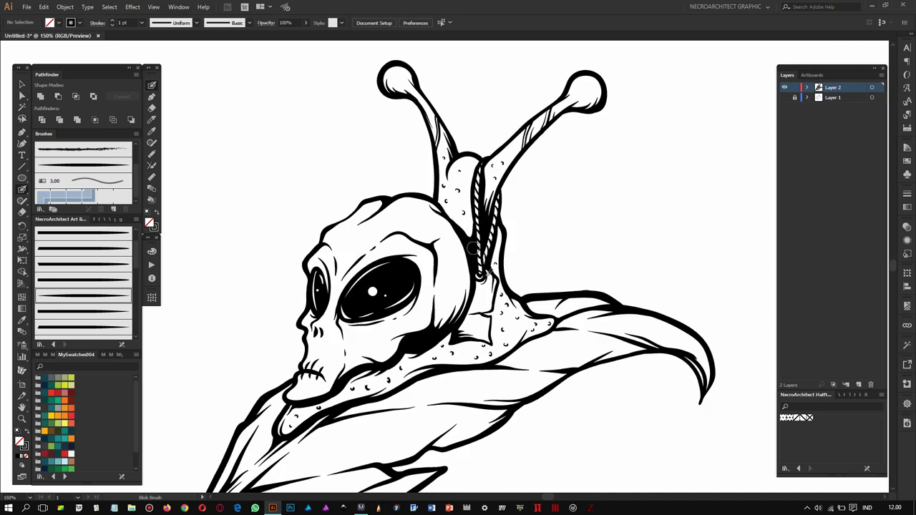
scroll(426, 221, up, 3)
scroll(377, 237, up, 2)
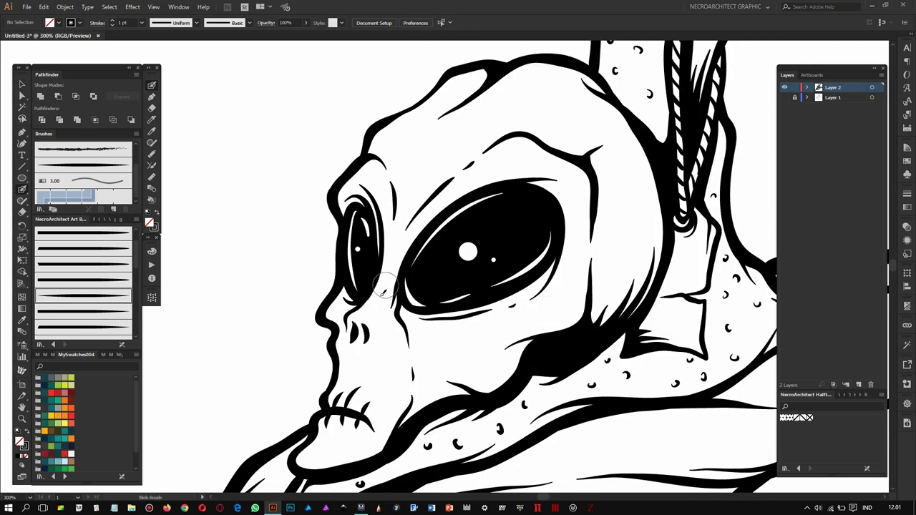
scroll(381, 250, down, 1)
scroll(421, 370, down, 1)
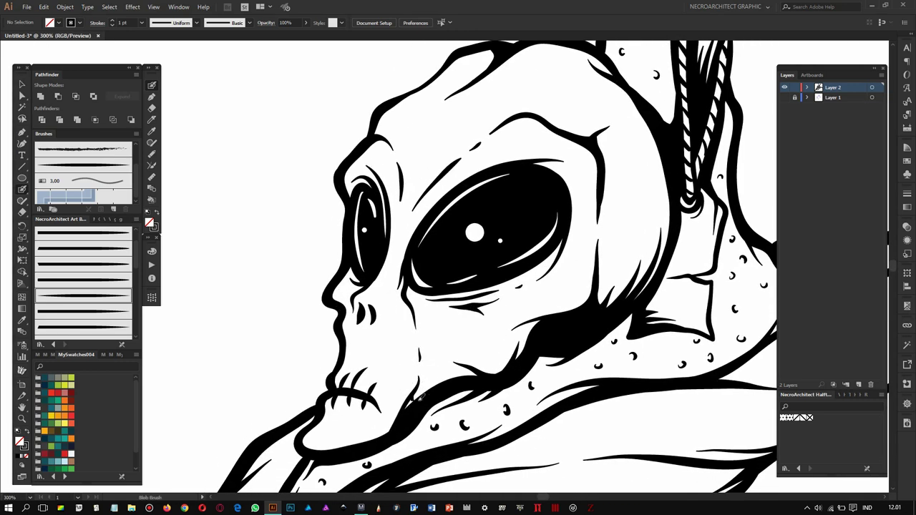
scroll(415, 388, down, 1)
scroll(610, 229, up, 1)
scroll(611, 229, down, 1)
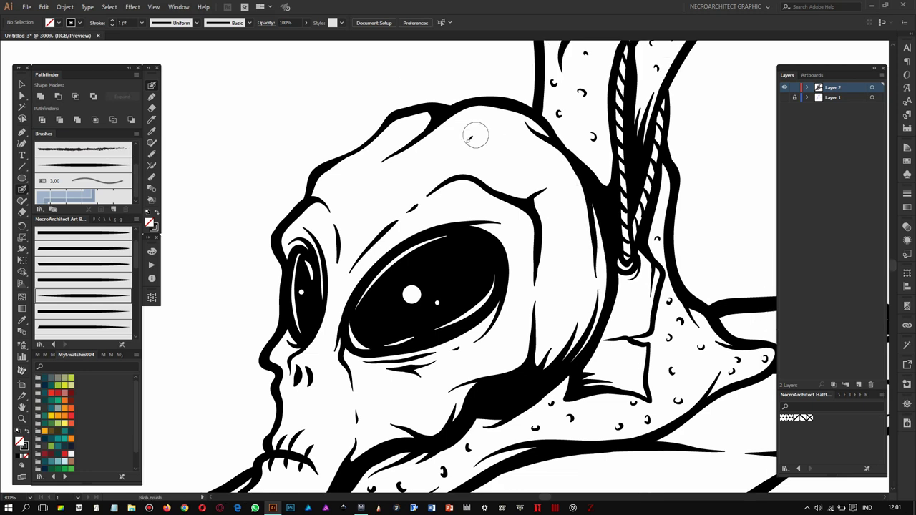
scroll(397, 249, up, 1)
scroll(505, 163, down, 1)
scroll(374, 269, up, 1)
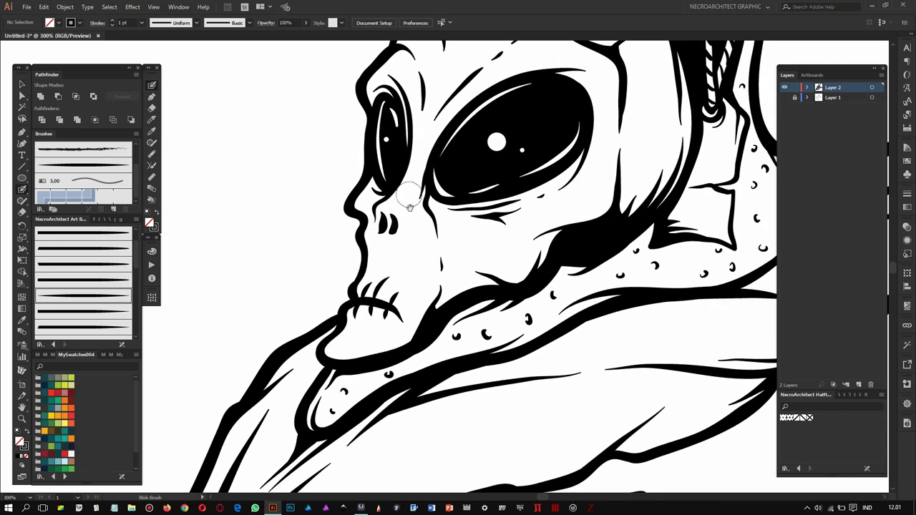
scroll(419, 197, up, 1)
scroll(401, 258, up, 1)
scroll(385, 314, right, 1)
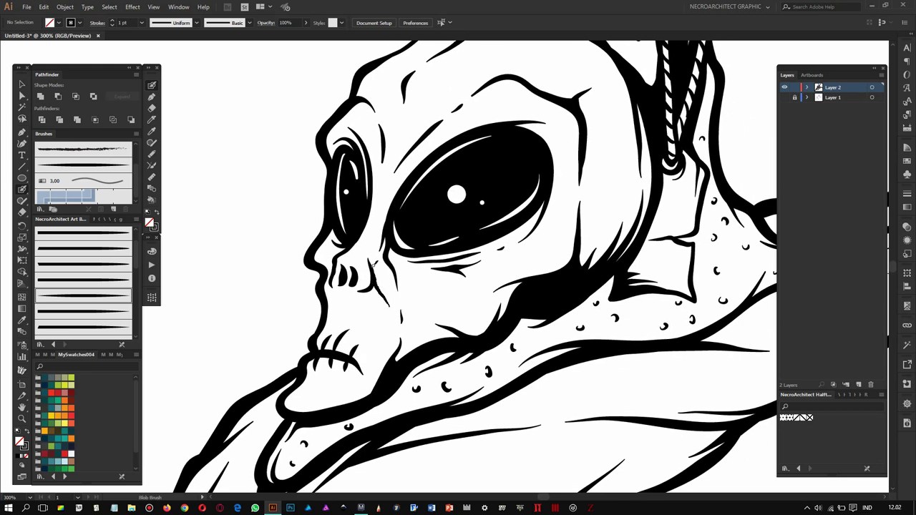
scroll(383, 297, down, 1)
scroll(394, 279, down, 2)
scroll(403, 259, up, 3)
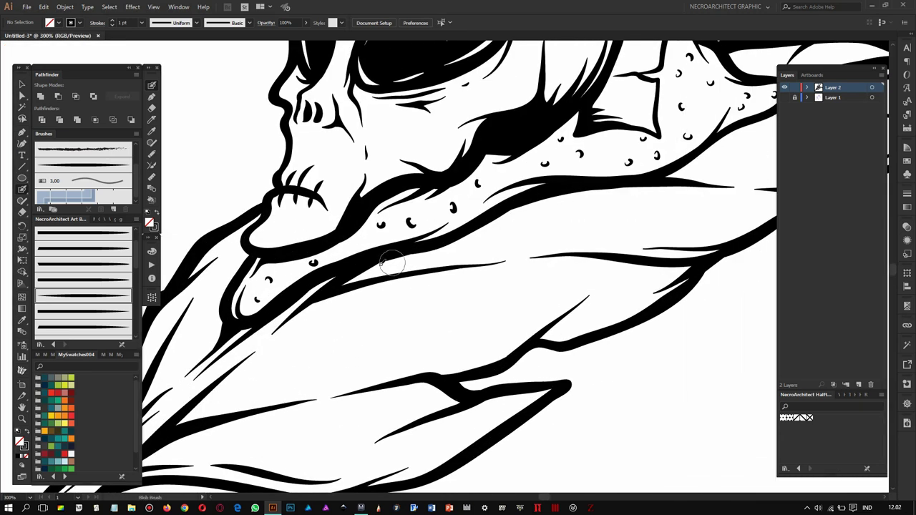
scroll(468, 243, left, 1)
scroll(465, 258, down, 1)
scroll(541, 247, down, 1)
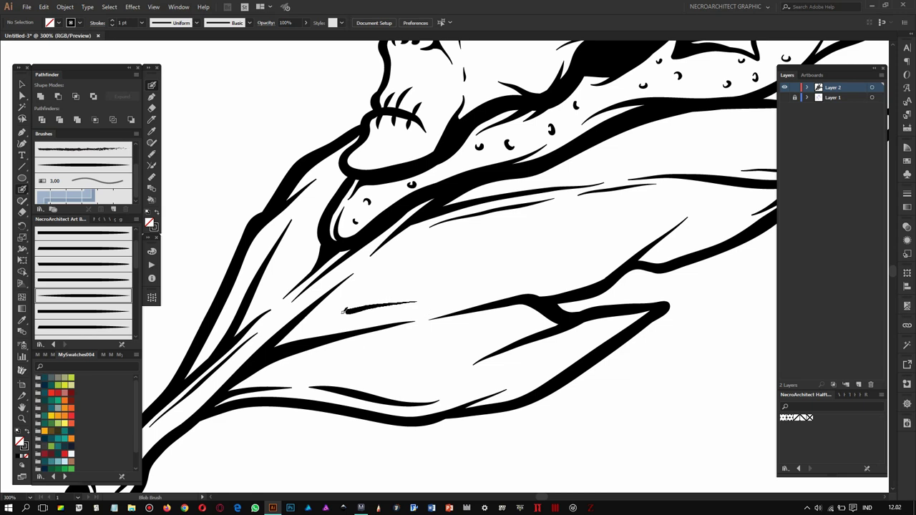
scroll(558, 229, up, 1)
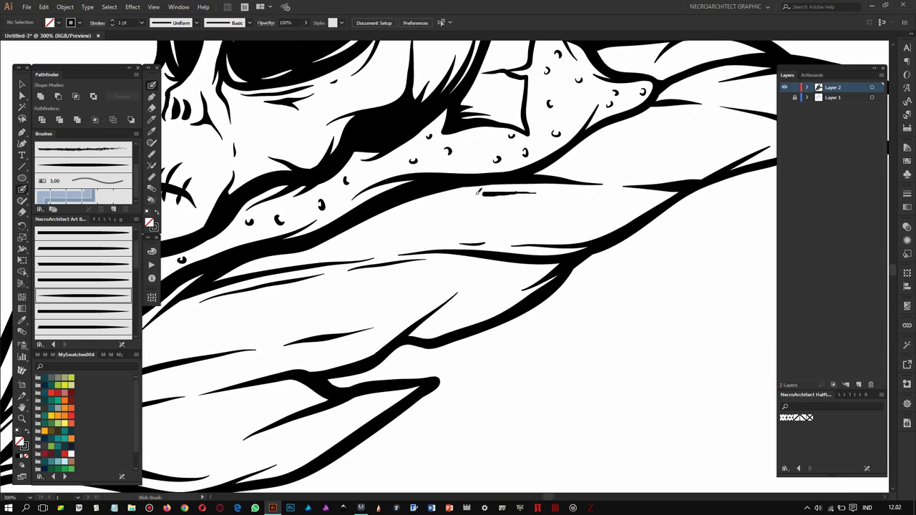
scroll(643, 194, right, 2)
scroll(537, 189, up, 1)
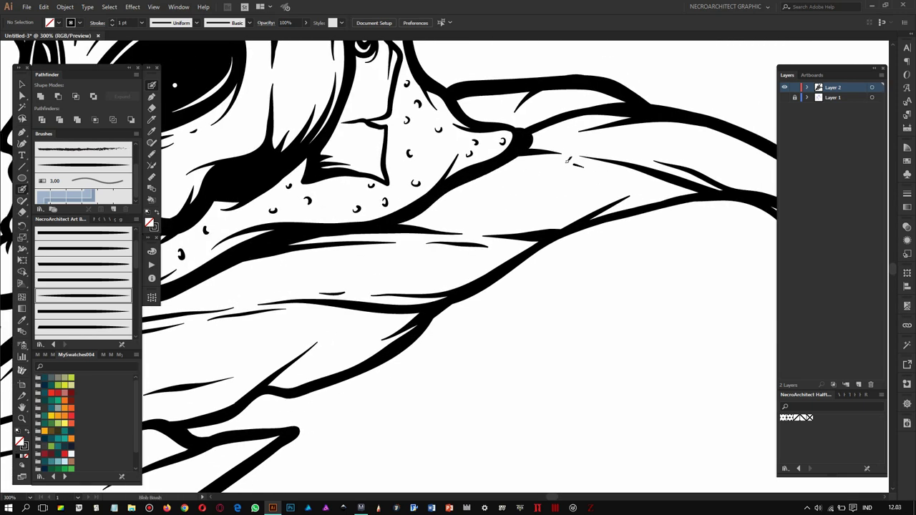
scroll(440, 188, down, 1)
scroll(565, 244, up, 1)
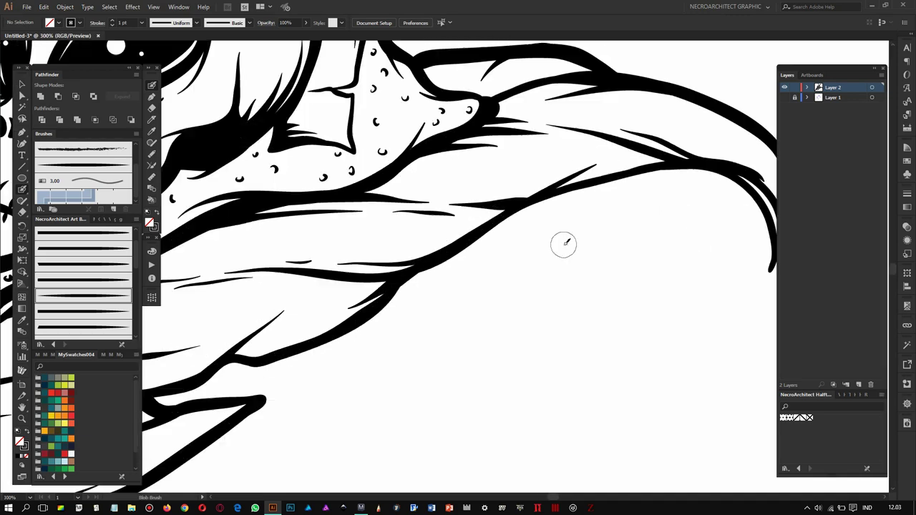
scroll(501, 272, right, 1)
scroll(430, 286, up, 1)
scroll(561, 200, down, 2)
scroll(429, 243, left, 2)
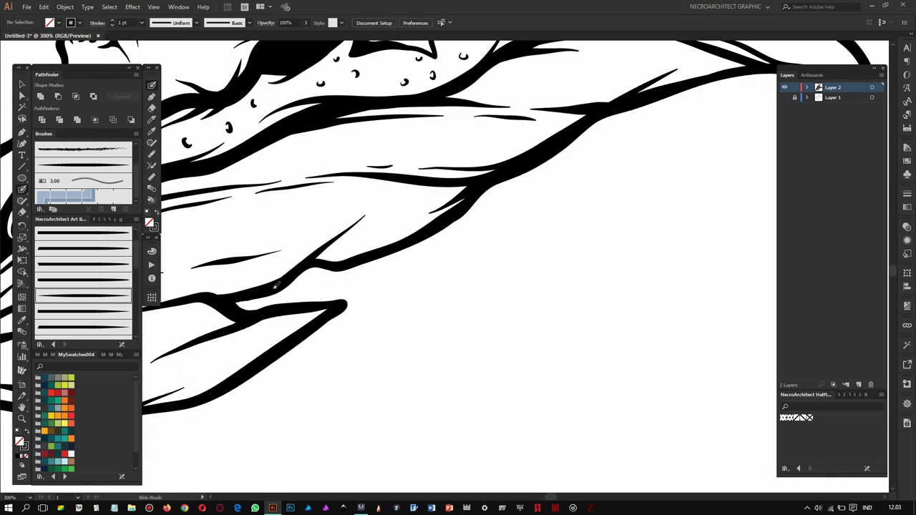
scroll(408, 244, down, 2)
scroll(227, 344, up, 2)
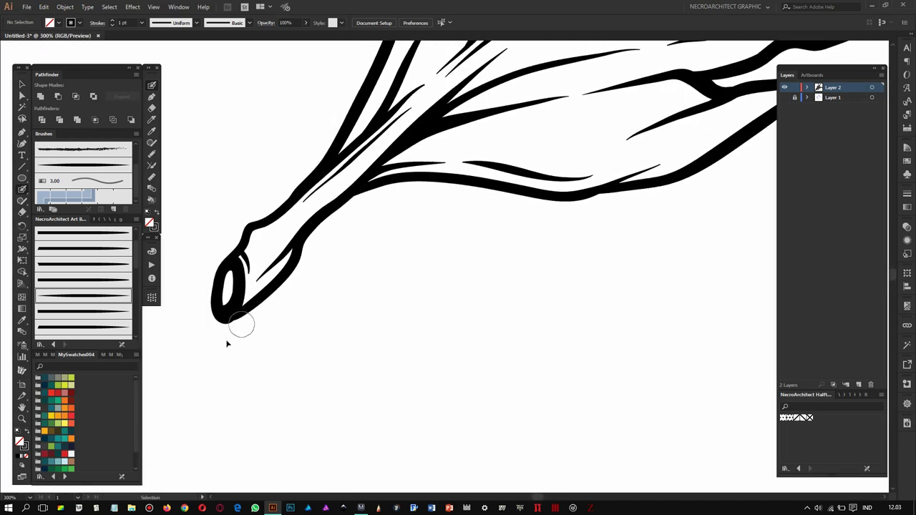
Step: Pan along the leaf toward the skull and swap fill and stroke colours for painting
drag(537, 197, 456, 224)
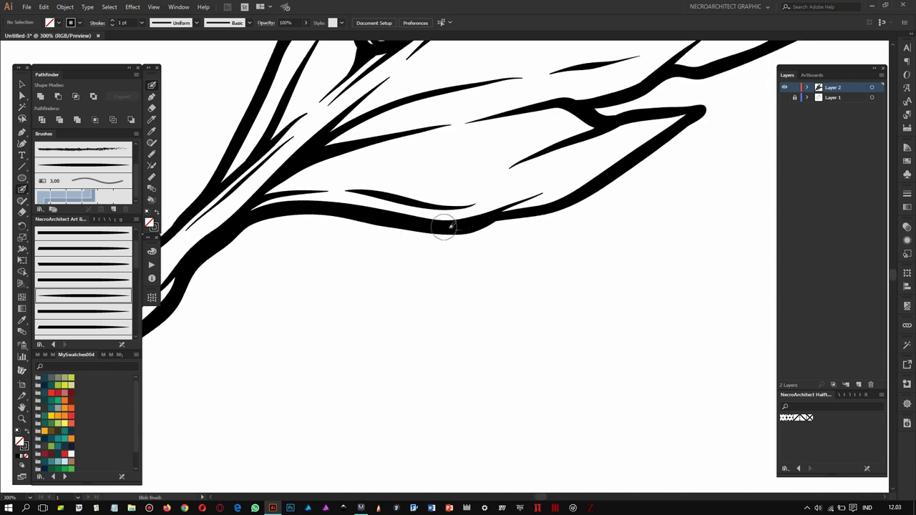
drag(534, 214, 594, 210)
drag(281, 236, 425, 236)
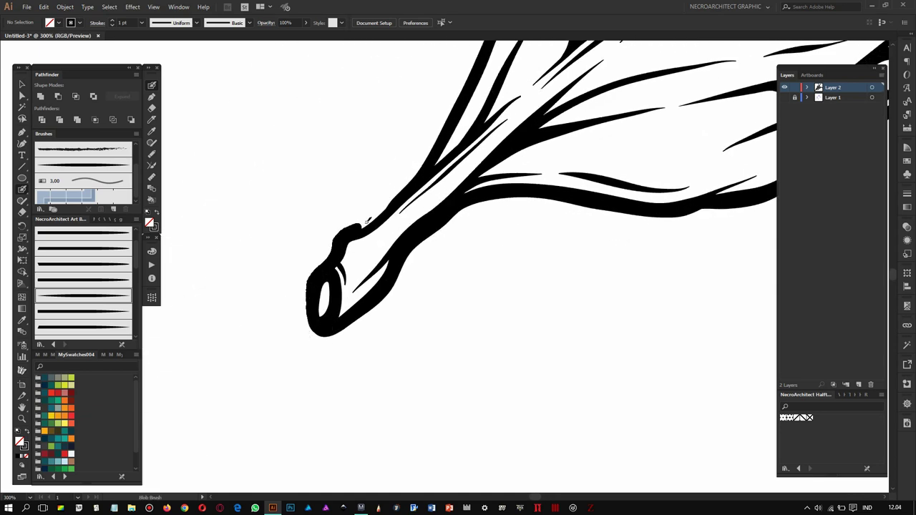
drag(369, 221, 290, 319)
drag(472, 126, 401, 226)
drag(468, 154, 276, 412)
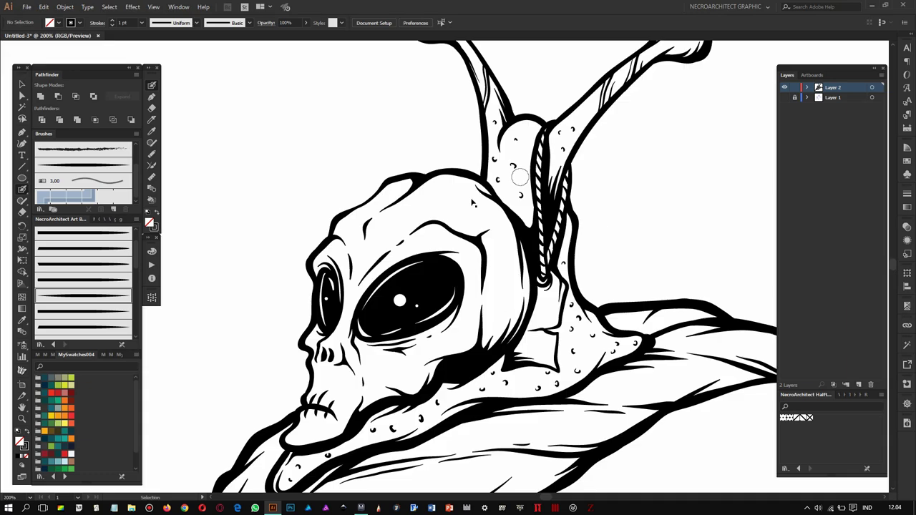
scroll(390, 204, up, 3)
key(shift+x)
key(shift+x)
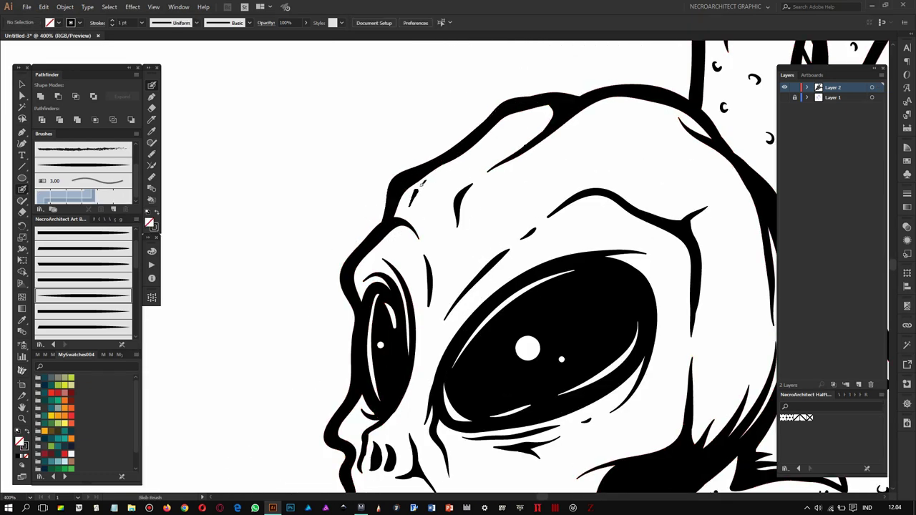
Step: Thicken the curled leaf tip's outer edge and extend it downward into a rounded end
scroll(501, 129, down, 3)
scroll(502, 129, down, 2)
scroll(523, 204, up, 3)
scroll(523, 204, up, 2)
drag(523, 204, 453, 179)
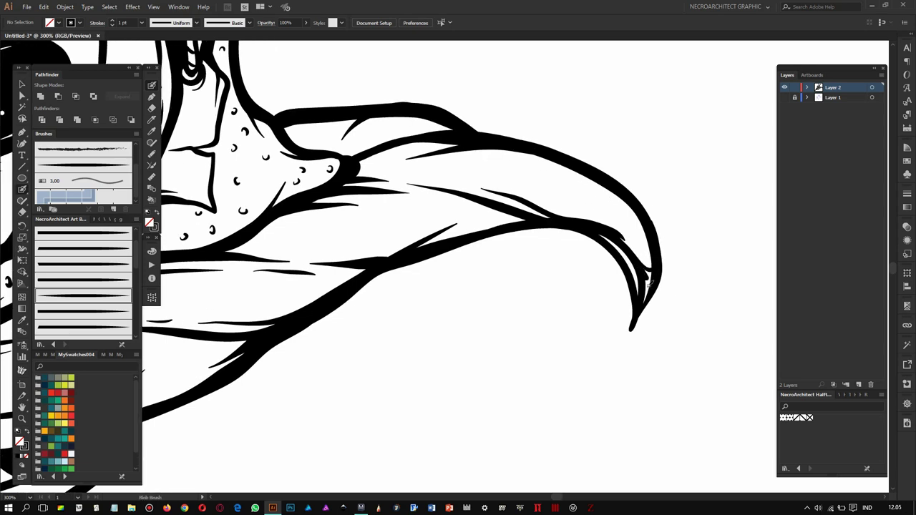
mouse_move(635, 313)
mouse_down()
mouse_move(665, 255)
mouse_move(627, 344)
mouse_up()
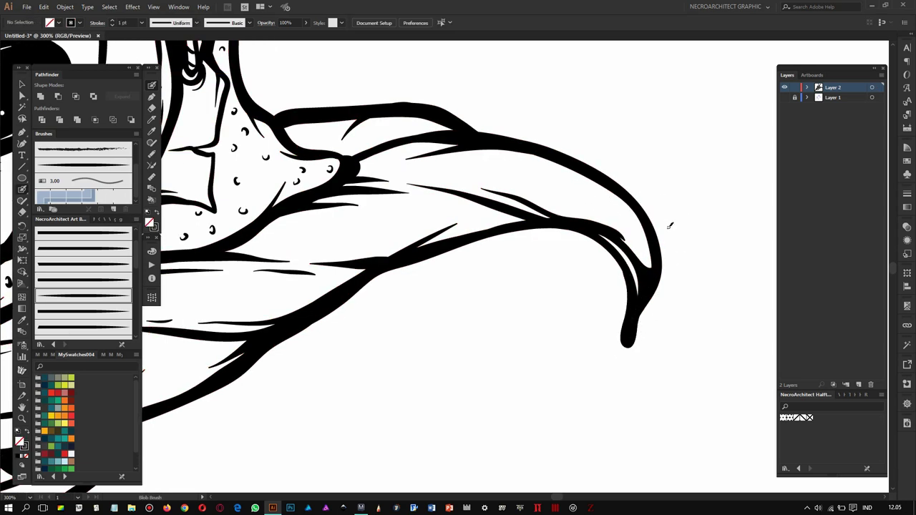
Step: Inspect the finished leaf tip, then fit the whole artboard in view
scroll(537, 226, down, 1)
scroll(552, 217, down, 1)
scroll(536, 213, down, 1)
scroll(460, 324, up, 1)
scroll(322, 272, up, 1)
scroll(321, 272, down, 1)
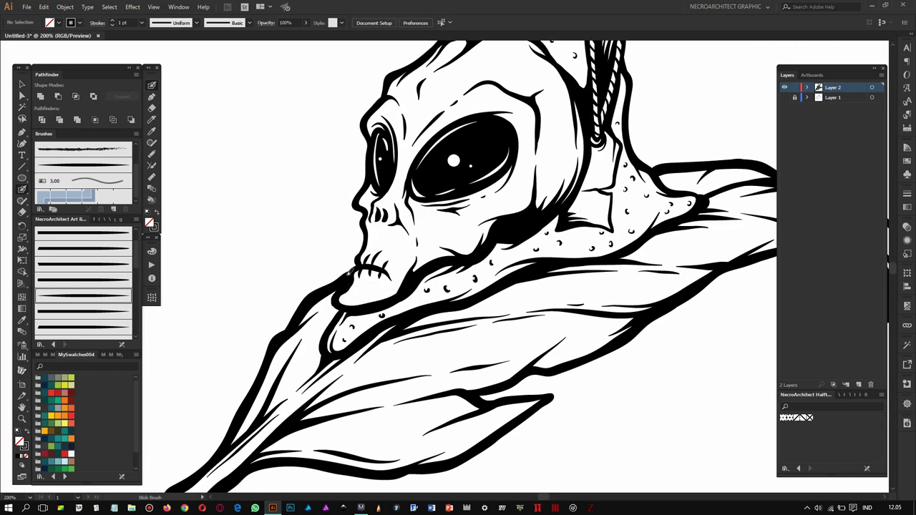
scroll(321, 272, down, 1)
scroll(427, 262, up, 1)
scroll(561, 196, right, 2)
scroll(430, 286, down, 1)
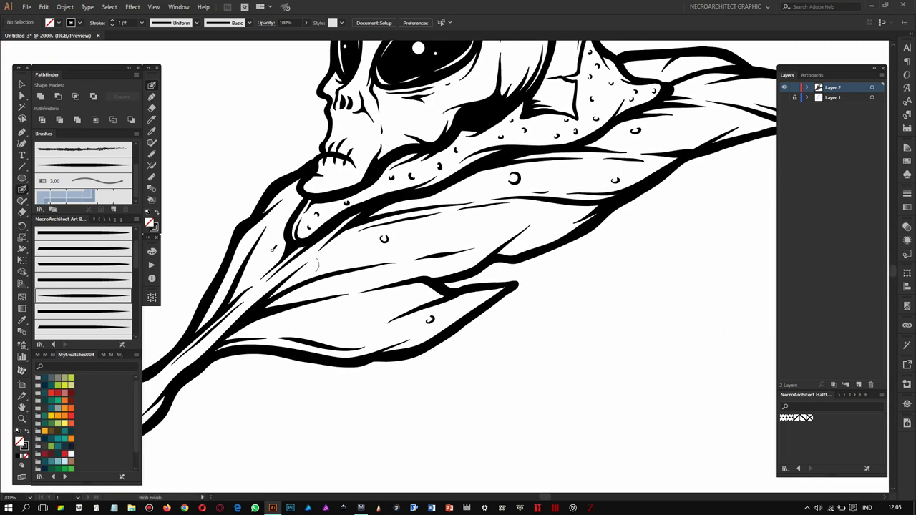
scroll(430, 286, up, 1)
scroll(673, 116, right, 2)
drag(646, 169, 593, 159)
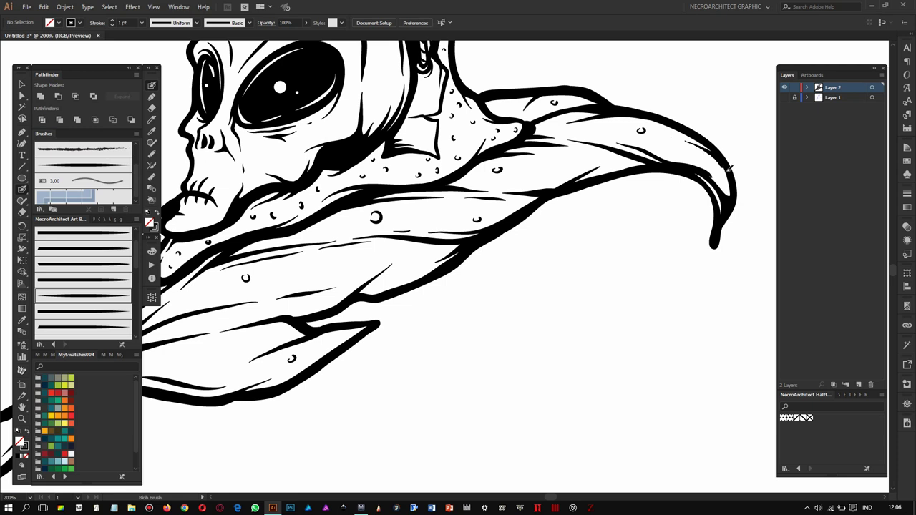
key(ctrl+0)
Step: Select Layer 1 and unlock the lower layer for shading
scroll(623, 170, up, 2)
scroll(623, 170, up, 1)
click(834, 96)
click(859, 384)
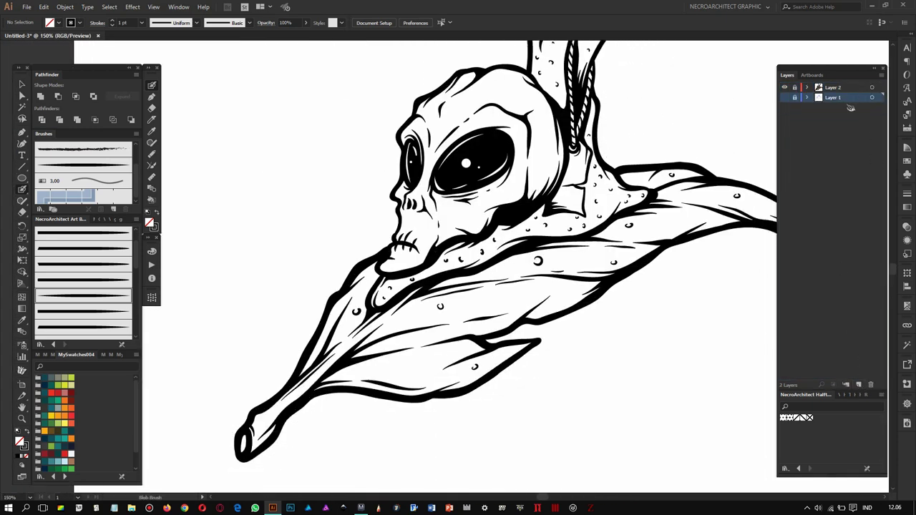
Step: Select the red stroke near the jaw and close its scaling settings
scroll(397, 422, up, 2)
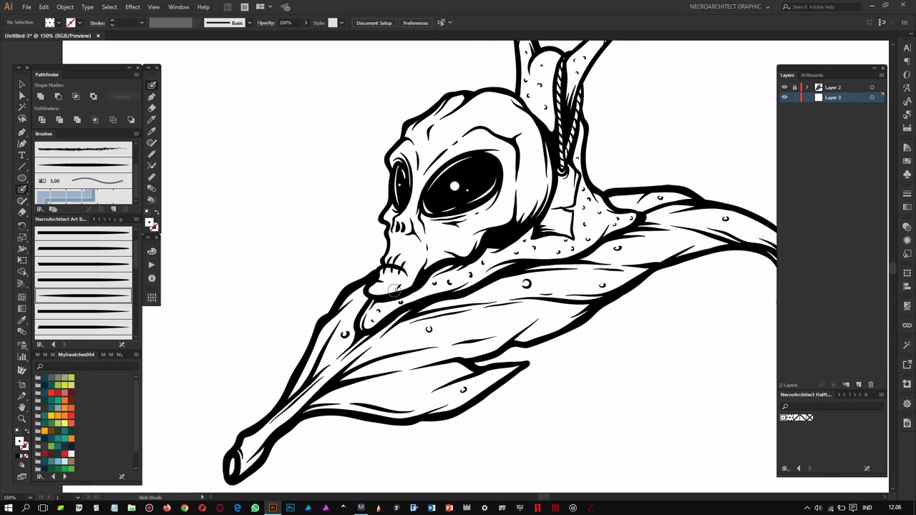
scroll(397, 422, up, 2)
click(430, 222)
right_click(445, 213)
click(594, 286)
click(746, 271)
scroll(470, 128, up, 1)
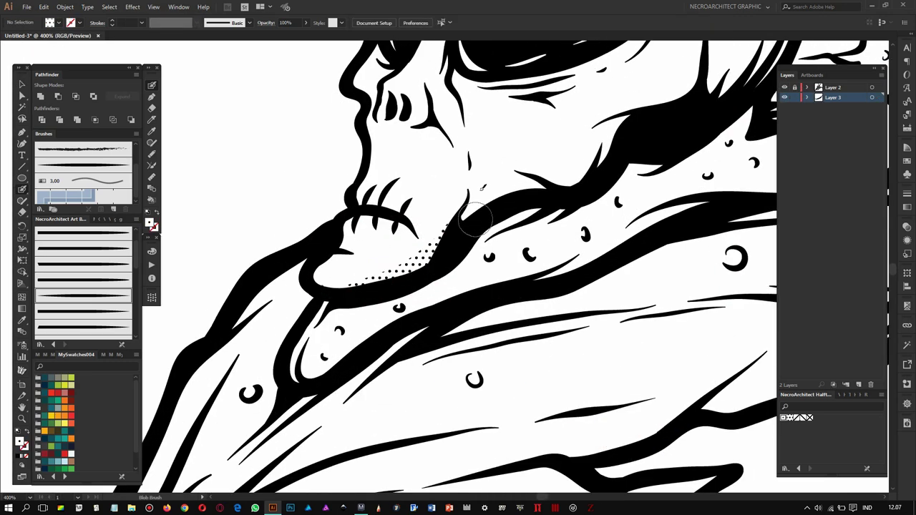
Step: Paint halftone dot shading under the jaw and down the cheek line
drag(458, 223, 490, 191)
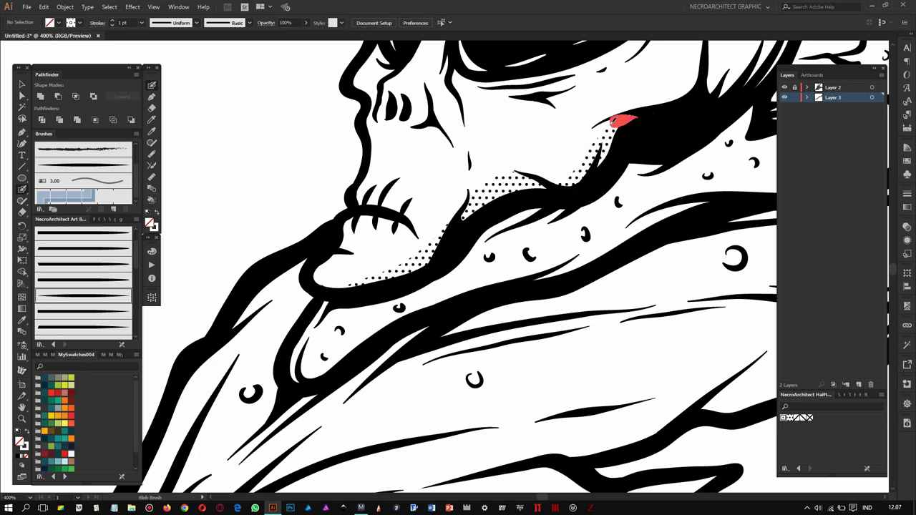
drag(572, 179, 379, 300)
drag(379, 215, 360, 348)
drag(448, 347, 491, 215)
mouse_move(429, 322)
mouse_down()
mouse_move(456, 271)
mouse_move(436, 208)
mouse_up()
drag(436, 136, 435, 299)
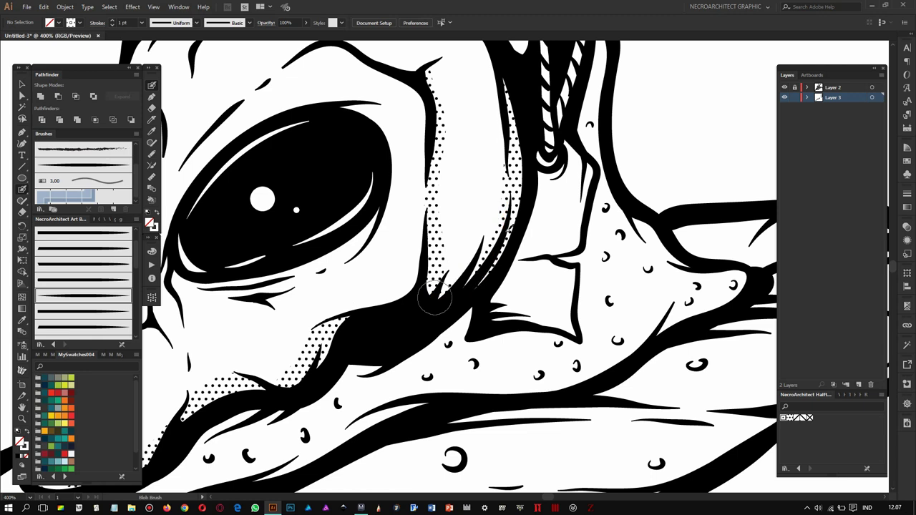
drag(503, 81, 471, 264)
mouse_move(488, 170)
mouse_down()
mouse_move(481, 216)
mouse_move(422, 293)
mouse_up()
scroll(434, 246, down, 2)
scroll(434, 245, up, 2)
Step: Add dot shading near the eye, along its lower edge and along the mouth stitch line
drag(423, 203, 438, 224)
drag(429, 286, 486, 222)
drag(286, 297, 436, 279)
drag(277, 294, 288, 236)
drag(297, 296, 344, 345)
drag(248, 369, 265, 382)
mouse_move(304, 330)
mouse_down()
mouse_move(322, 307)
mouse_move(358, 400)
mouse_up()
drag(322, 286, 297, 236)
Step: Shade beside the nose, along the skull's edge, on the forehead and beside the eye
drag(307, 182, 283, 218)
drag(333, 266, 317, 311)
mouse_move(307, 200)
mouse_down()
mouse_move(340, 129)
mouse_move(322, 170)
mouse_up()
mouse_move(387, 156)
mouse_down()
mouse_move(437, 102)
mouse_move(388, 52)
mouse_up()
drag(538, 150, 546, 276)
drag(528, 244, 537, 208)
scroll(536, 262, down, 3)
scroll(536, 261, down, 2)
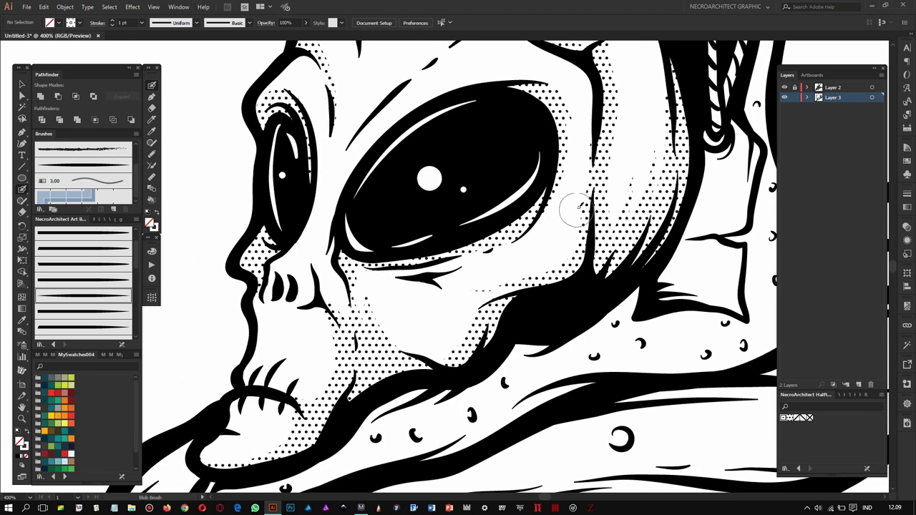
alt+scroll(530, 256, down, 5)
alt+scroll(419, 163, up, 5)
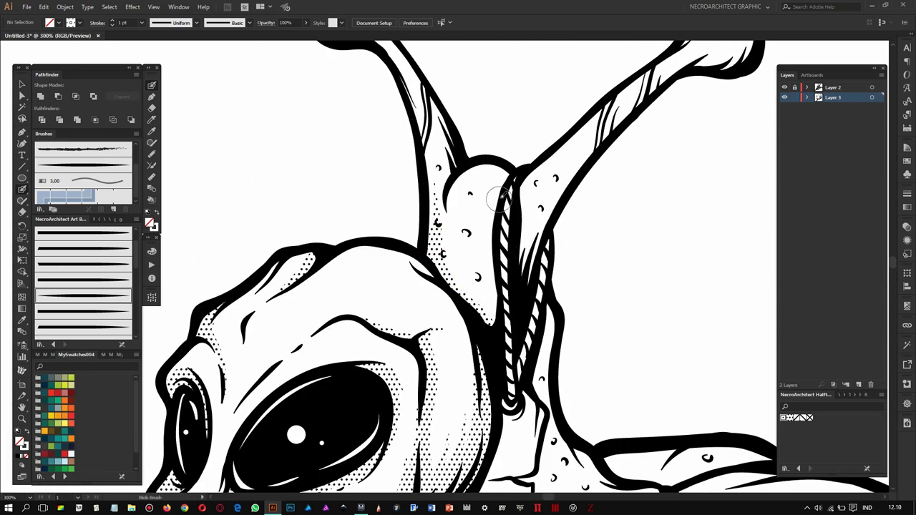
Step: Shade more of the forehead, undoing a stray stroke near the eyestalk
drag(494, 197, 447, 276)
alt+scroll(514, 234, up, 1)
alt+scroll(464, 249, up, 1)
drag(378, 286, 458, 336)
key(ctrl+z)
key(ctrl+z)
Step: Shade the base of the eyestalk and down the neck outline
alt+scroll(415, 238, down, 1)
drag(399, 242, 411, 251)
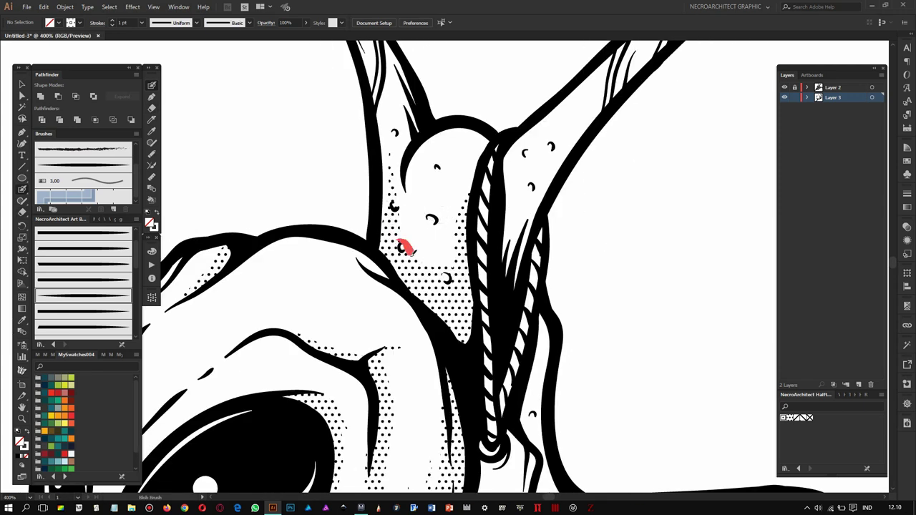
drag(474, 233, 457, 198)
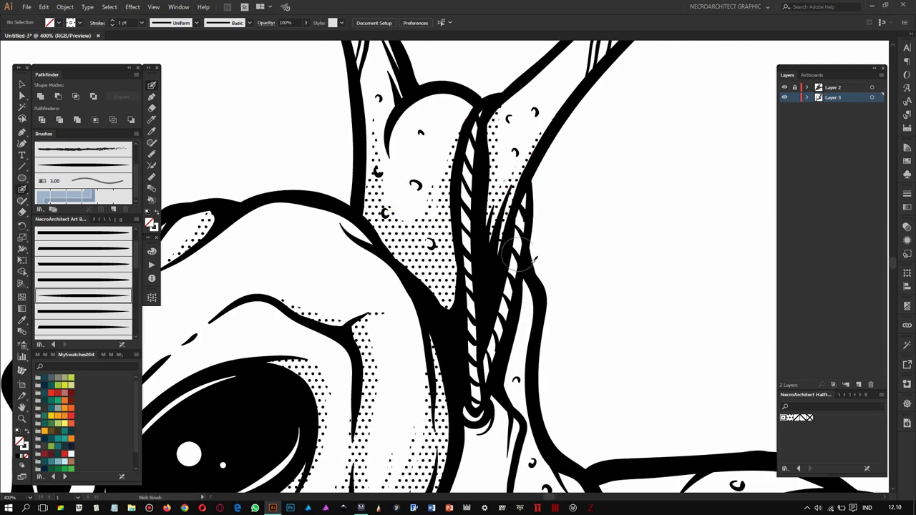
drag(520, 254, 488, 168)
drag(492, 194, 506, 287)
key(ctrl+z)
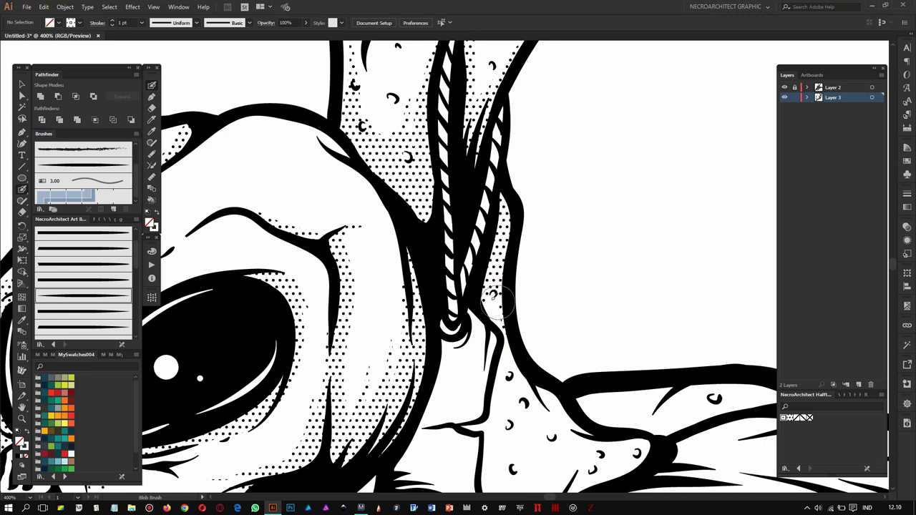
scroll(494, 301, down, 1)
drag(505, 290, 507, 288)
scroll(523, 270, down, 2)
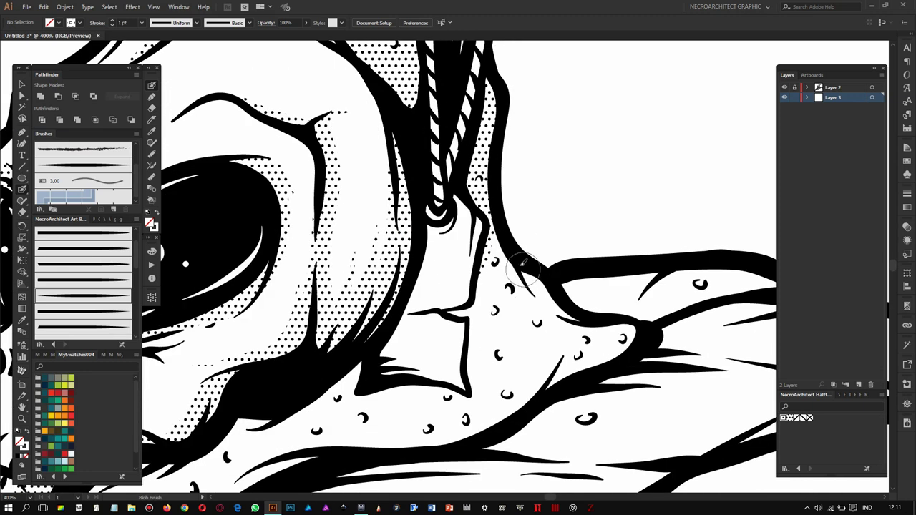
scroll(528, 270, down, 3)
drag(440, 147, 483, 302)
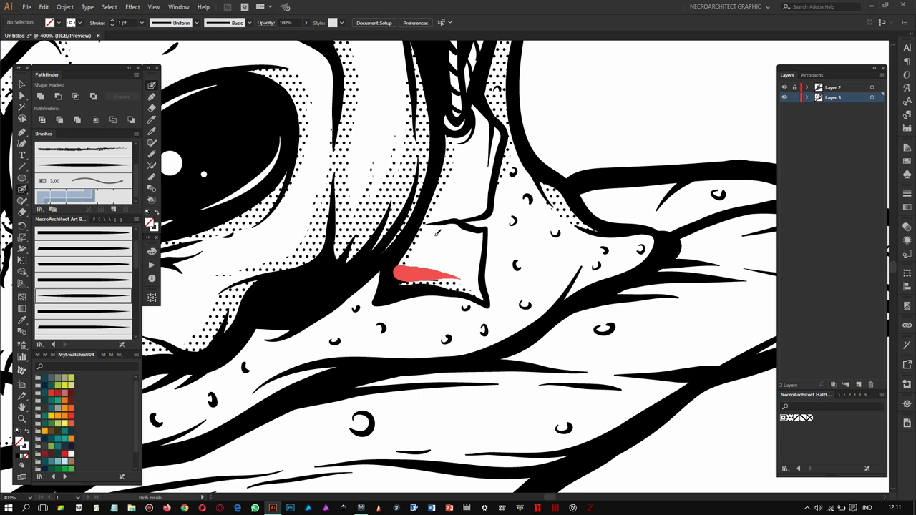
Step: Paint shading strokes along the snail's body band and on the slug's face
scroll(443, 166, down, 5)
drag(299, 344, 666, 192)
scroll(666, 192, down, 3)
drag(367, 222, 666, 132)
drag(581, 202, 467, 212)
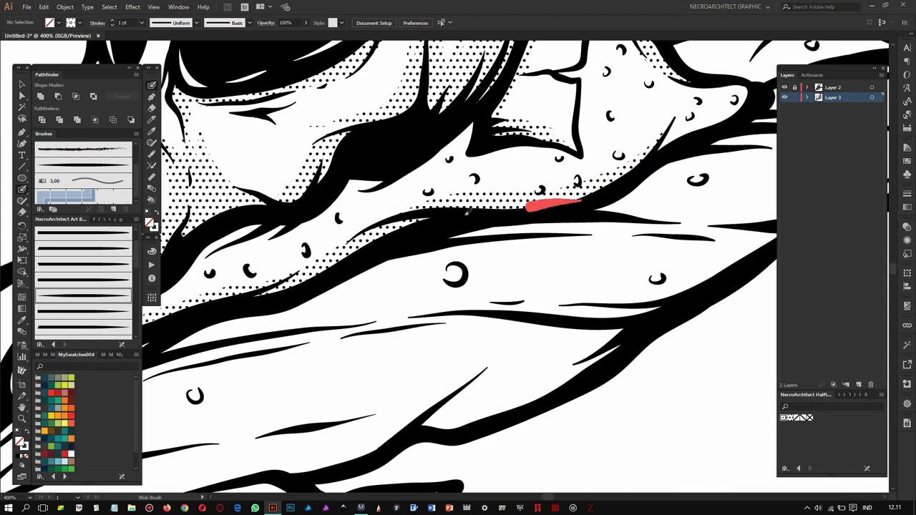
scroll(467, 212, up, 2)
scroll(469, 229, up, 1)
scroll(473, 251, up, 1)
scroll(473, 251, up, 4)
drag(501, 239, 451, 254)
drag(648, 149, 602, 170)
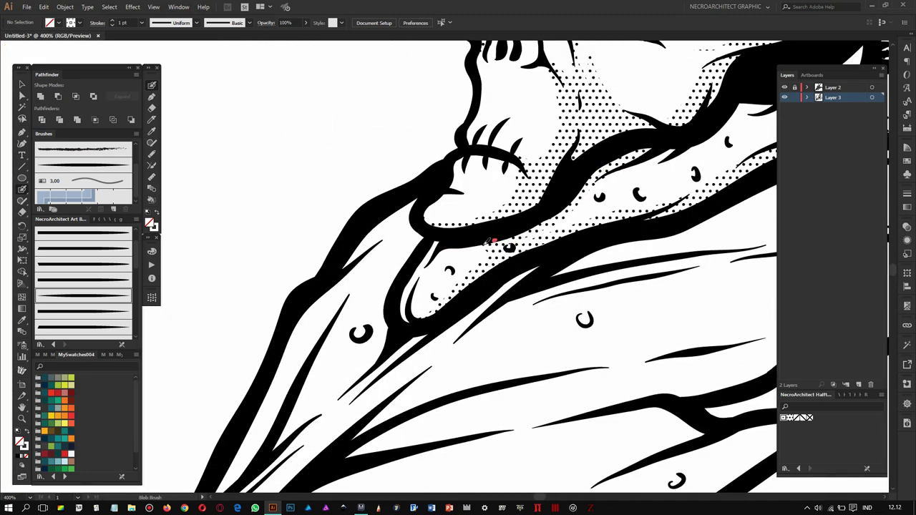
Step: Shade from the neck down to the jaw and near the skull, undoing a leaf-edge stroke
scroll(494, 240, up, 2)
scroll(436, 211, up, 5)
drag(485, 221, 404, 263)
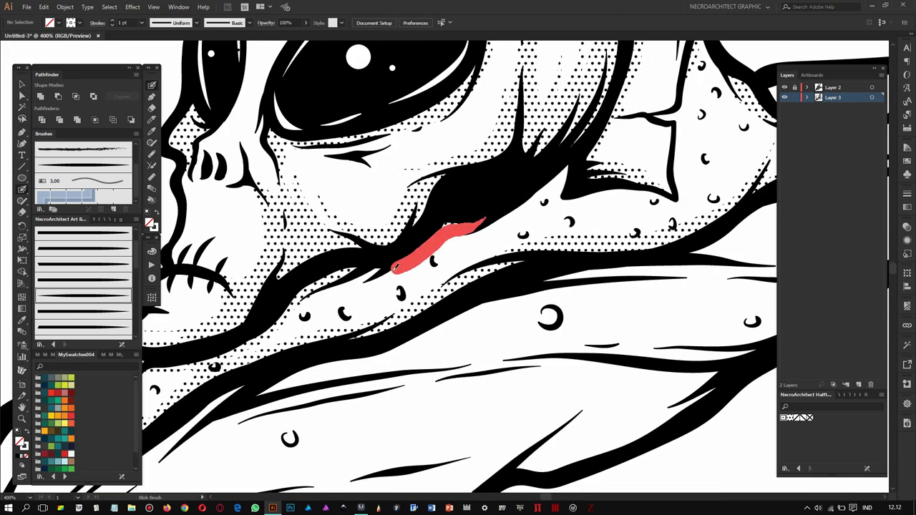
drag(541, 192, 451, 241)
scroll(514, 240, down, 2)
scroll(514, 240, up, 2)
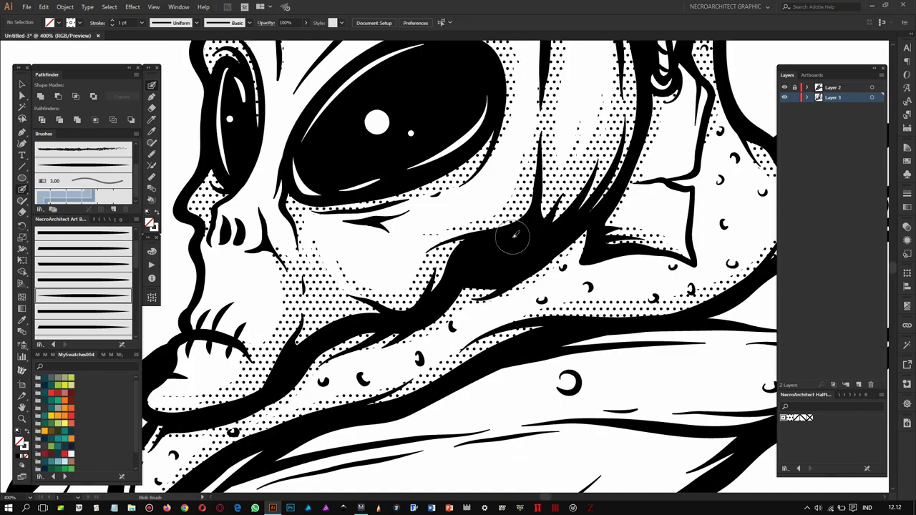
scroll(514, 239, down, 1)
drag(485, 153, 460, 214)
key(ctrl+z)
scroll(473, 229, down, 3)
scroll(401, 286, up, 4)
Step: Shade the leaf under the body, near the tip, along the stem and inside
drag(367, 302, 475, 220)
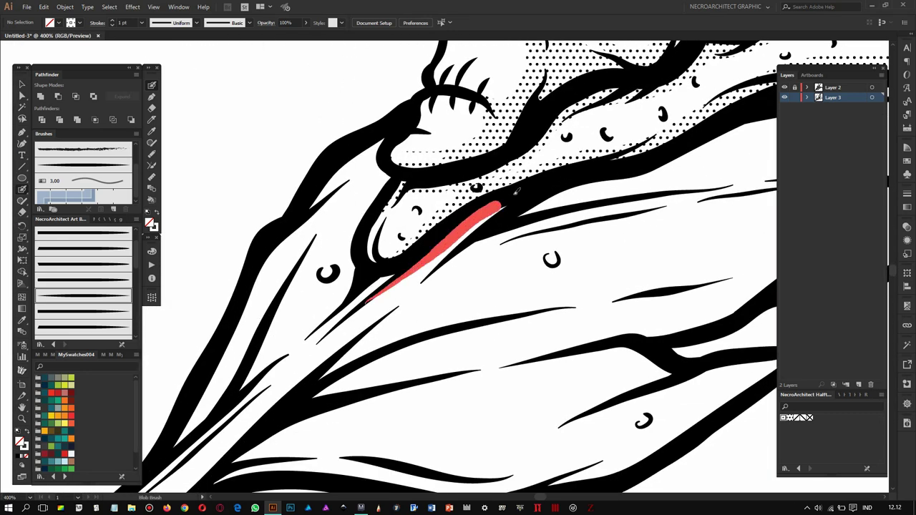
mouse_move(329, 288)
mouse_down()
mouse_move(397, 256)
mouse_move(608, 237)
mouse_up()
scroll(358, 272, down, 1)
scroll(429, 251, up, 2)
scroll(612, 221, down, 2)
scroll(243, 358, up, 2)
drag(247, 376, 232, 342)
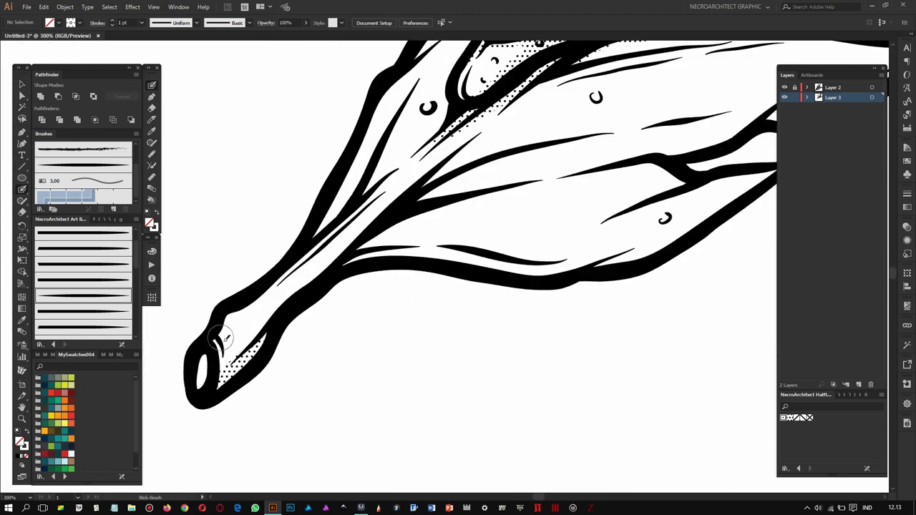
drag(361, 233, 211, 365)
scroll(286, 287, up, 1)
drag(397, 215, 290, 304)
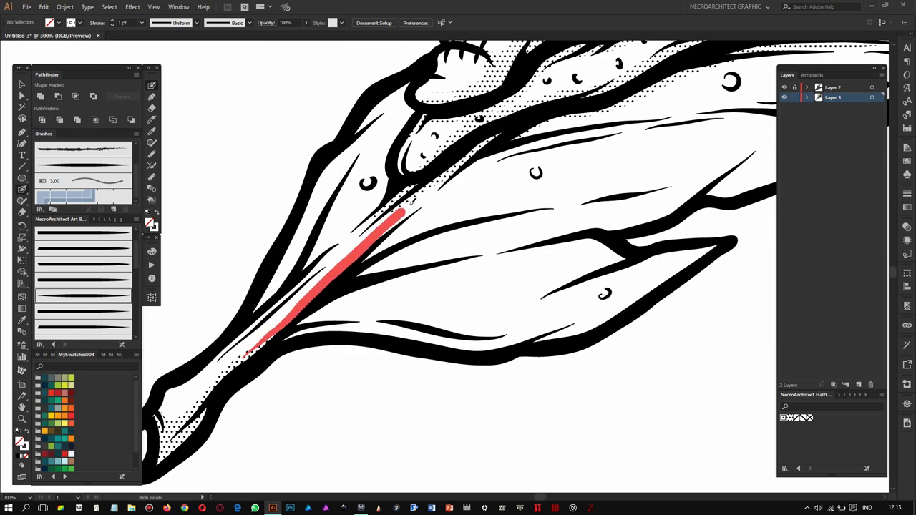
drag(497, 191, 437, 212)
Step: Shade the leaf's lower fold, under its inner vein and along its left outline
drag(404, 244, 476, 265)
drag(555, 243, 520, 251)
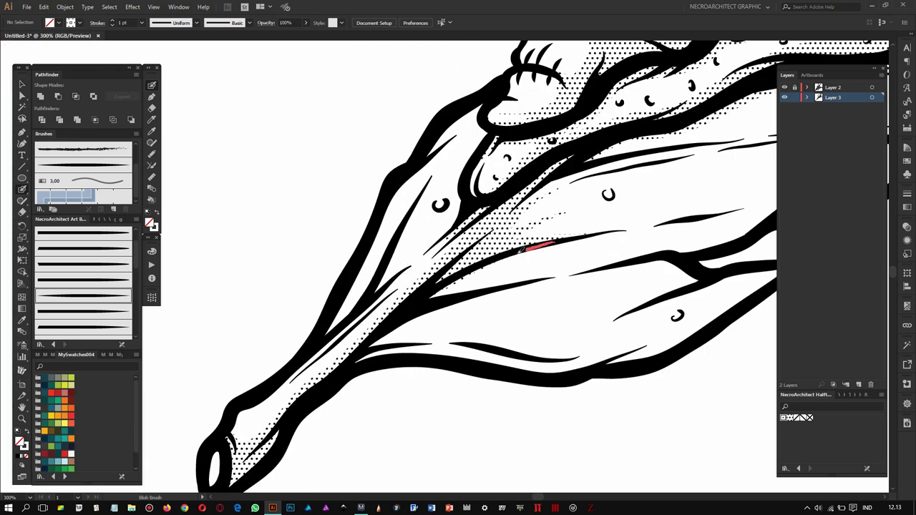
scroll(515, 267, down, 1)
drag(474, 225, 374, 266)
drag(479, 232, 361, 276)
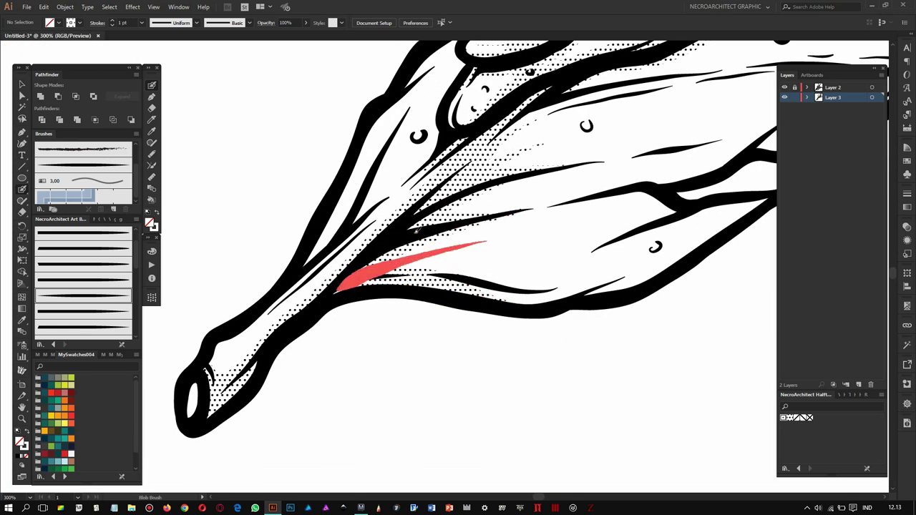
scroll(322, 215, up, 1)
drag(336, 161, 288, 264)
drag(306, 164, 285, 224)
Step: Add shading strokes along the lower leaf outline and other parts of the leaf
scroll(365, 188, down, 1)
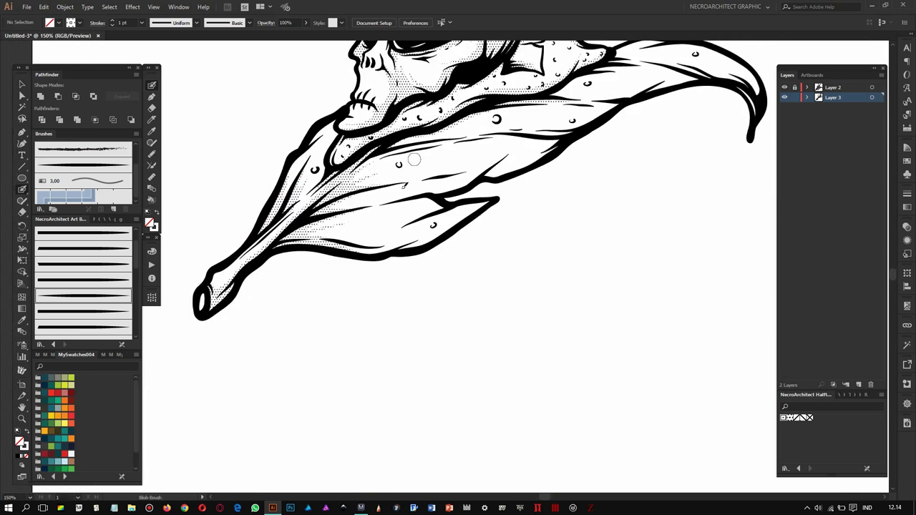
scroll(461, 221, up, 1)
drag(520, 253, 474, 271)
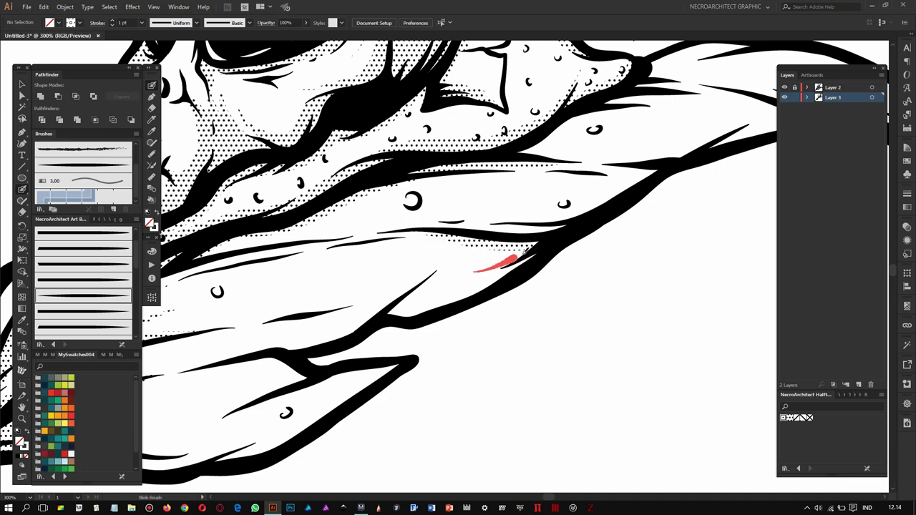
drag(398, 294, 489, 210)
drag(501, 215, 440, 272)
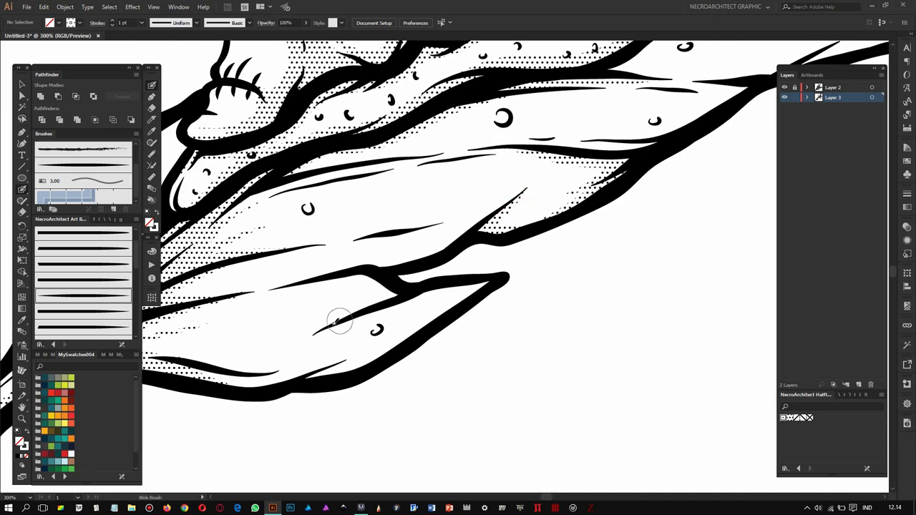
drag(274, 296, 322, 343)
mouse_move(440, 276)
mouse_down()
mouse_move(365, 304)
mouse_move(248, 300)
mouse_move(268, 387)
mouse_up()
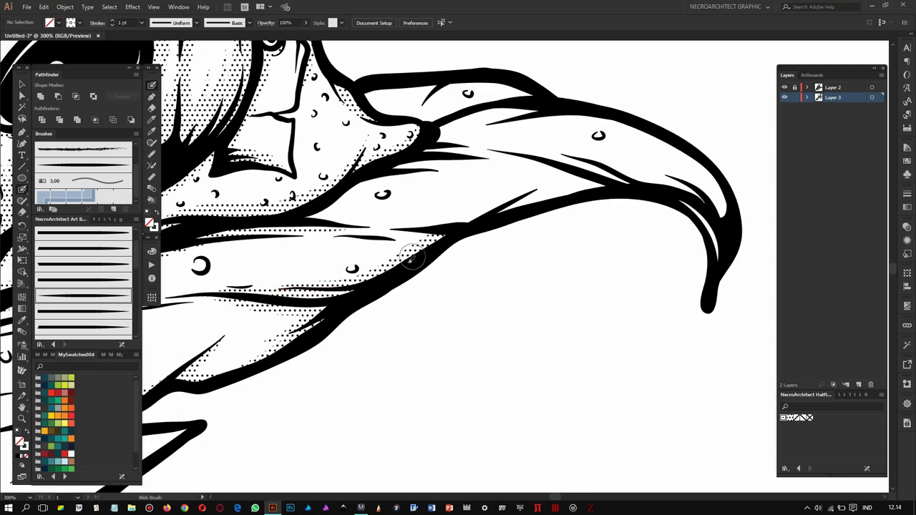
Step: Ink three thin accents along the curled leaf tip's inner edges
drag(449, 324, 409, 259)
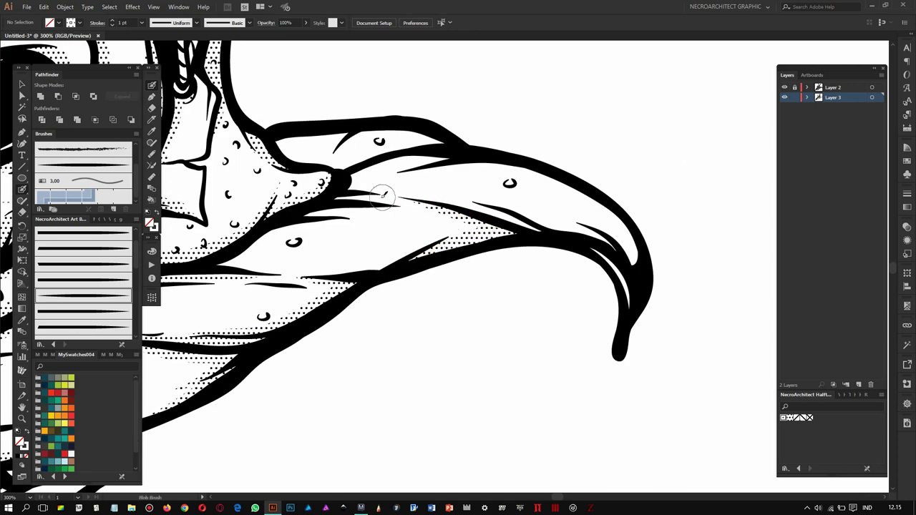
mouse_move(490, 209)
mouse_down()
mouse_move(548, 241)
mouse_move(422, 224)
mouse_up()
drag(597, 269, 525, 233)
drag(534, 172, 599, 228)
scroll(566, 215, down, 5)
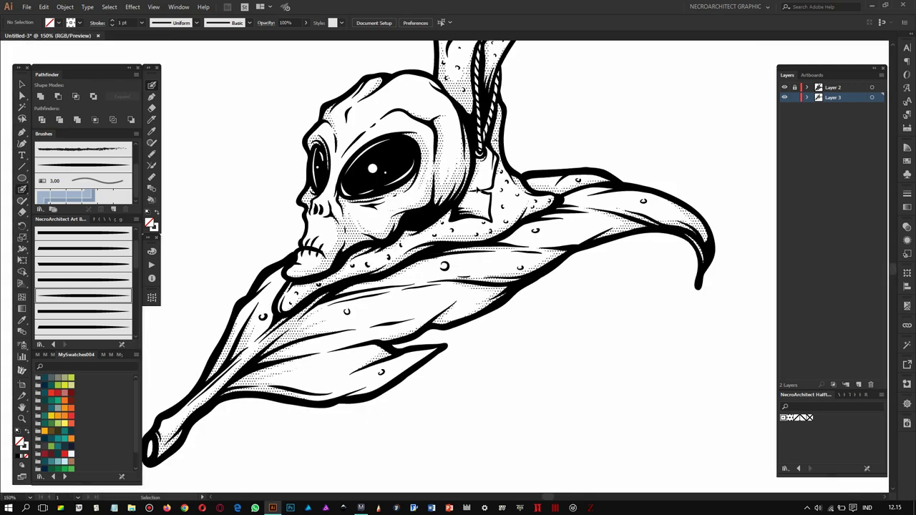
Step: Ink accents beside the skull's nose, along the eye's upper rim, and on the nose
scroll(401, 272, up, 8)
drag(320, 408, 331, 371)
drag(354, 326, 443, 202)
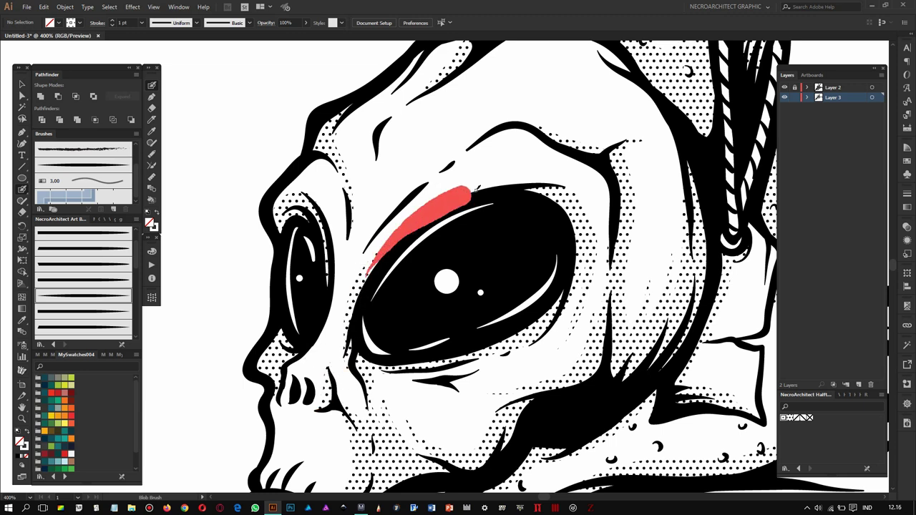
drag(341, 272, 379, 236)
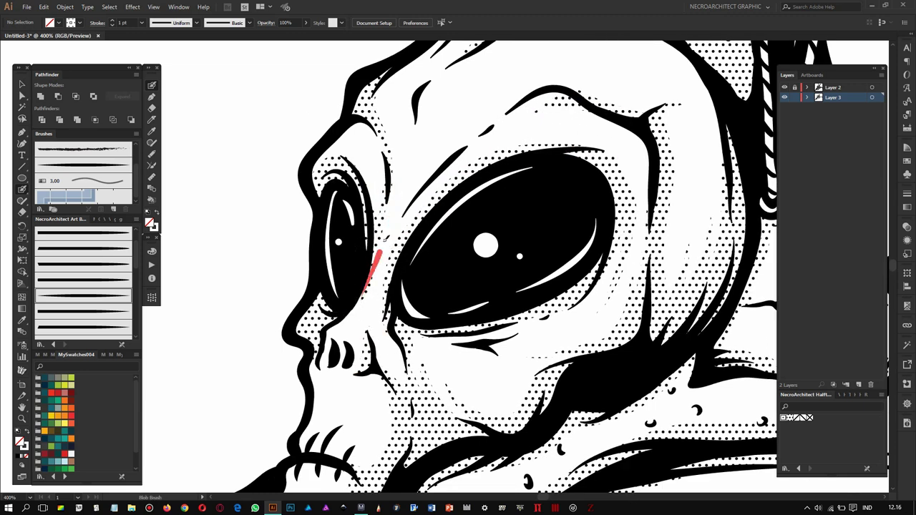
scroll(366, 282, down, 5)
scroll(344, 215, up, 5)
mouse_move(334, 204)
mouse_down()
mouse_move(347, 227)
mouse_move(290, 291)
mouse_up()
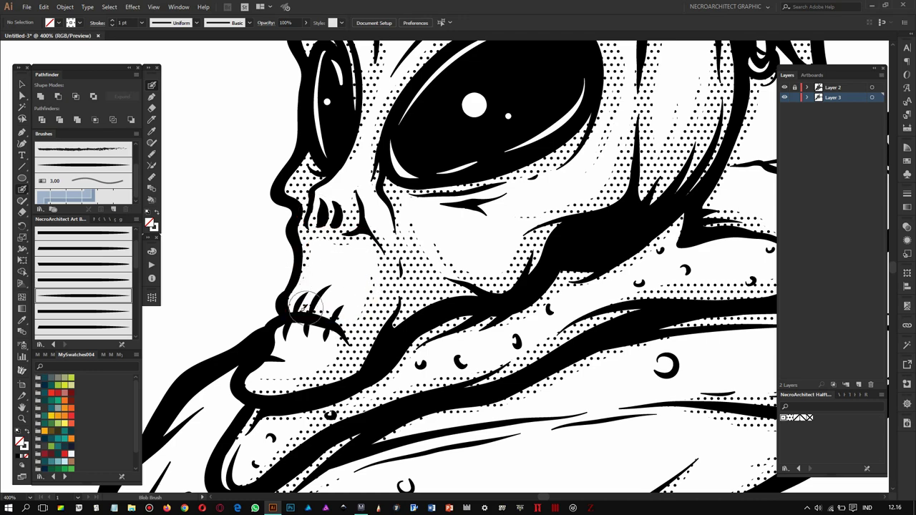
Step: Add two short ink accent strokes on top of the skull's head
scroll(371, 272, down, 3)
scroll(365, 215, down, 2)
scroll(364, 165, up, 4)
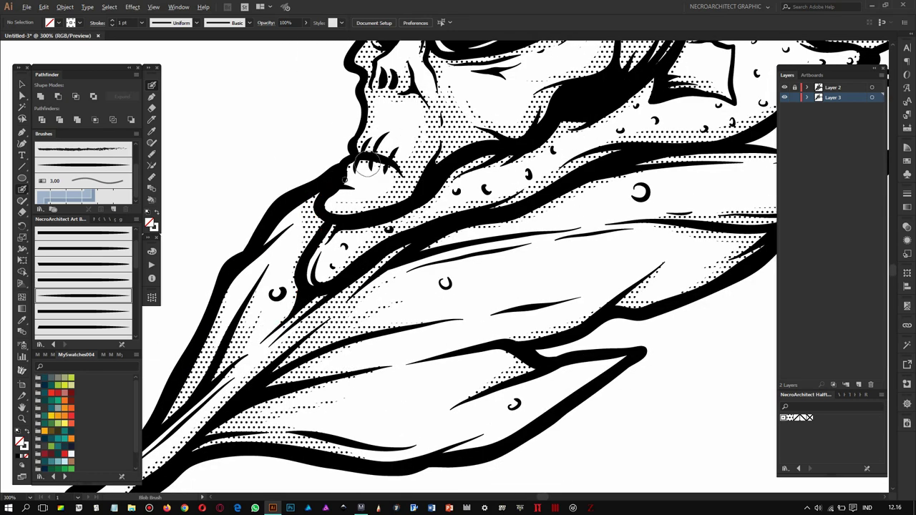
scroll(365, 164, down, 2)
scroll(429, 157, up, 3)
drag(480, 158, 409, 149)
drag(523, 204, 476, 170)
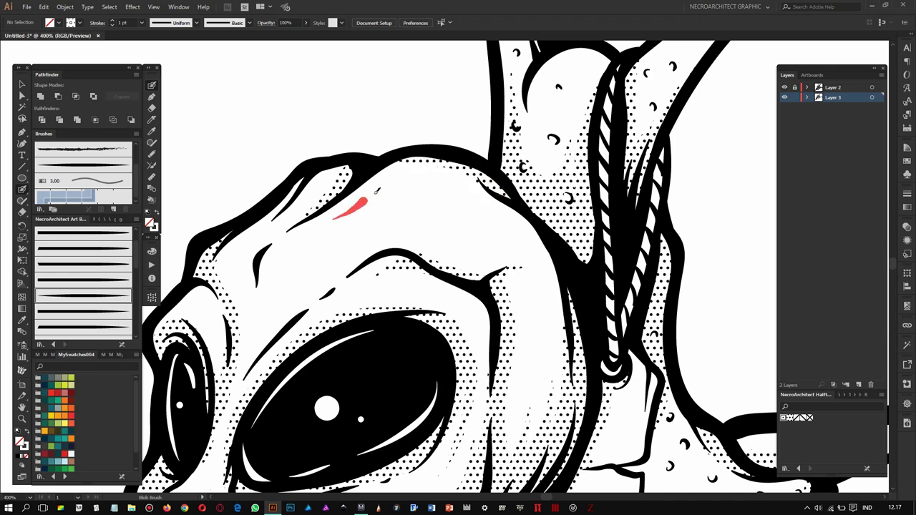
scroll(491, 165, down, 2)
scroll(397, 230, up, 3)
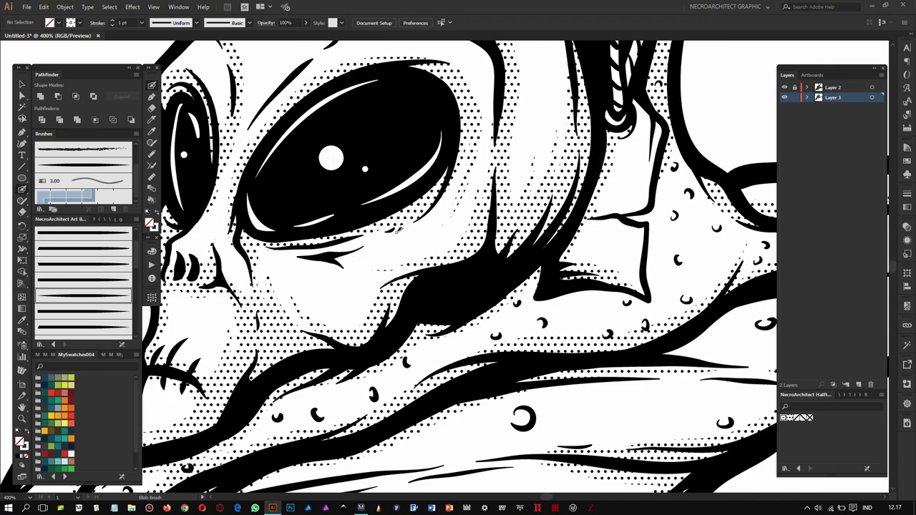
scroll(473, 118, down, 2)
scroll(472, 118, down, 2)
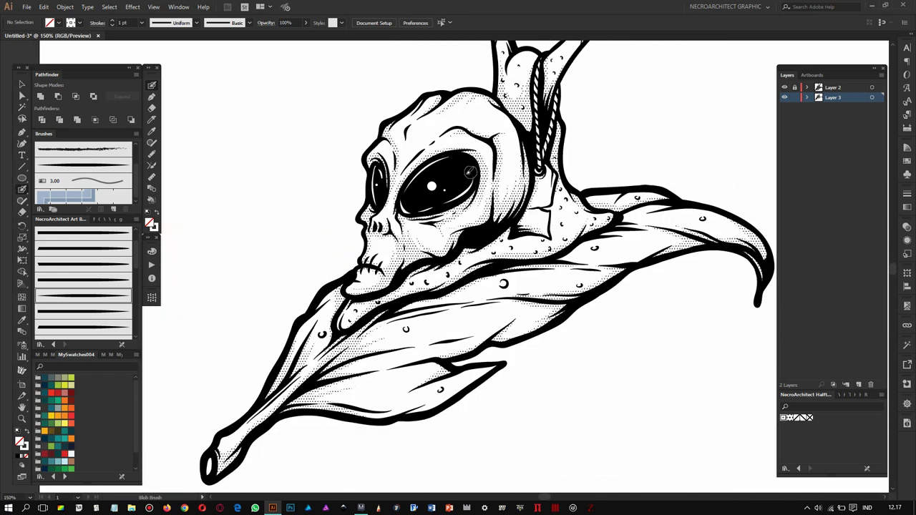
Step: Make Layer 3 active and unlocked for drawing, with Layer 2 locked
click(794, 86)
click(794, 97)
click(830, 87)
scroll(685, 86, up, 3)
click(794, 86)
click(794, 97)
click(830, 96)
scroll(665, 153, down, 2)
scroll(665, 154, up, 2)
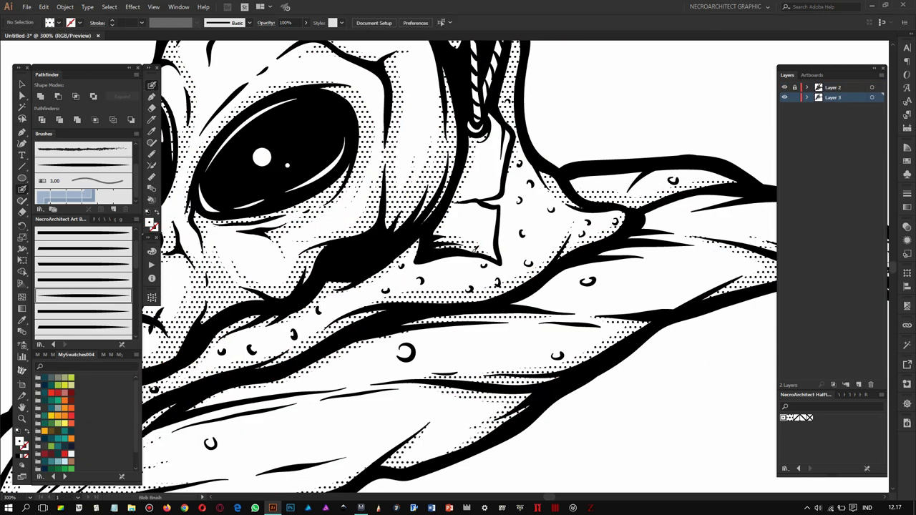
Step: Ink strokes on the upper leaf outline, lower leaf outline and an upper leaf line
drag(499, 258, 503, 216)
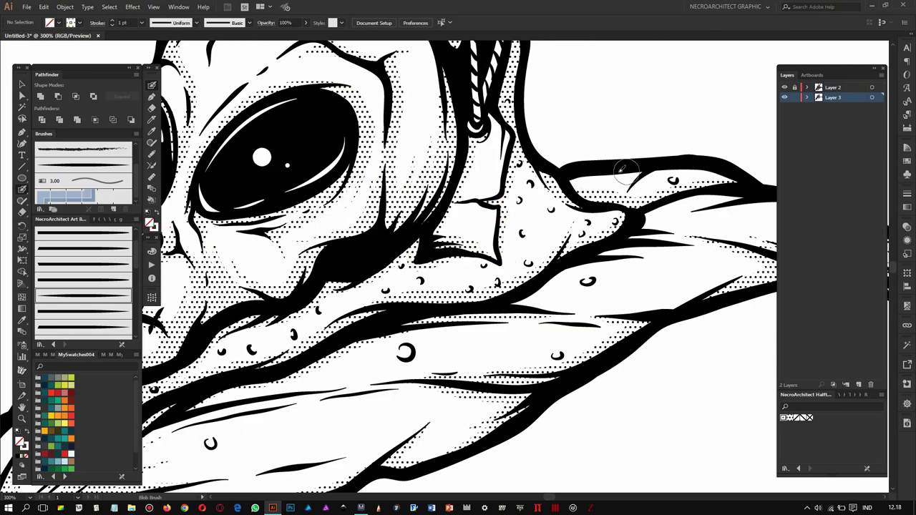
scroll(622, 169, down, 2)
scroll(609, 257, up, 2)
scroll(322, 258, up, 1)
drag(322, 259, 186, 263)
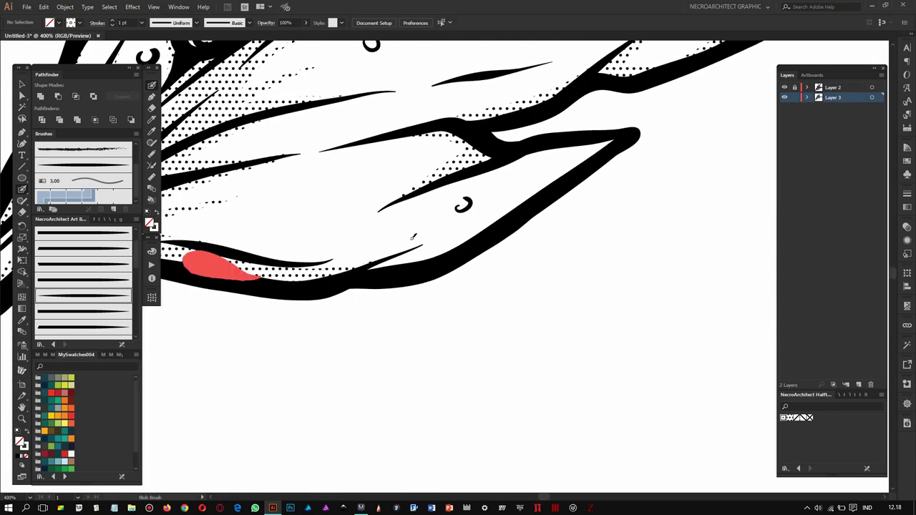
scroll(303, 235, down, 2)
scroll(369, 171, up, 2)
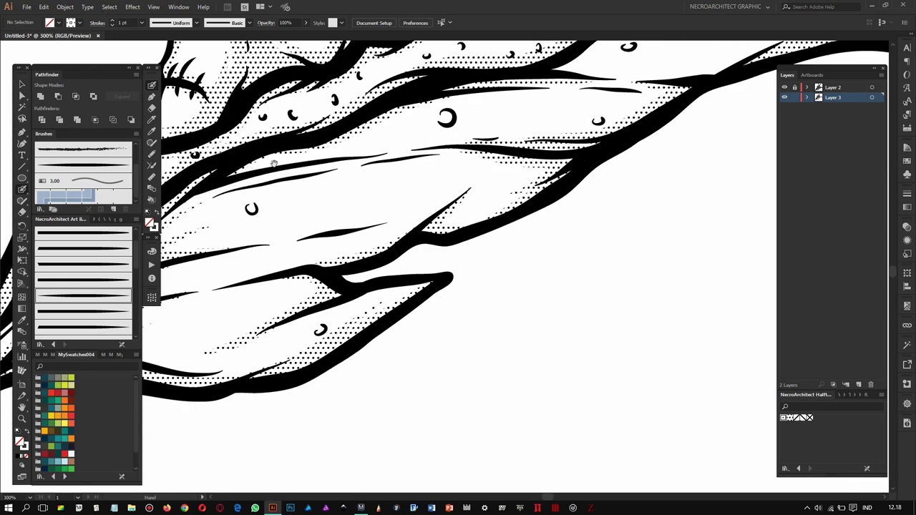
drag(529, 138, 418, 162)
scroll(419, 162, down, 2)
scroll(247, 304, up, 2)
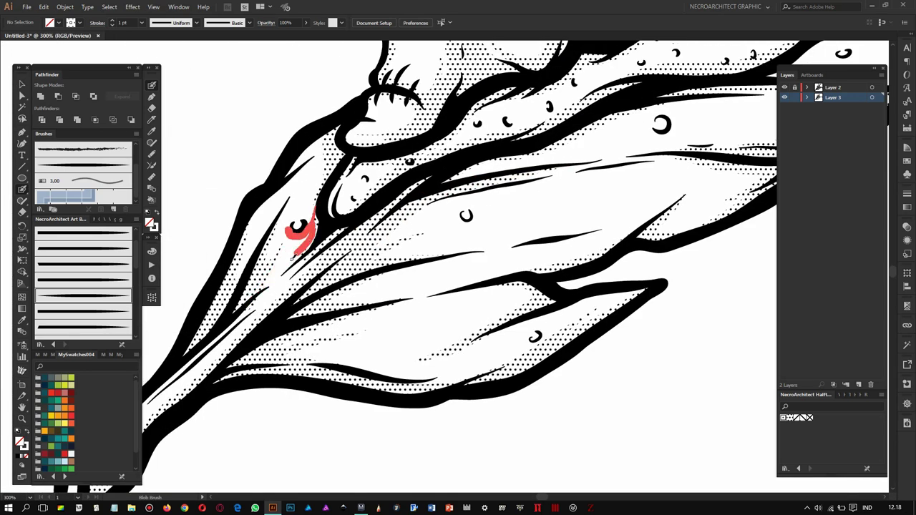
scroll(301, 225, down, 2)
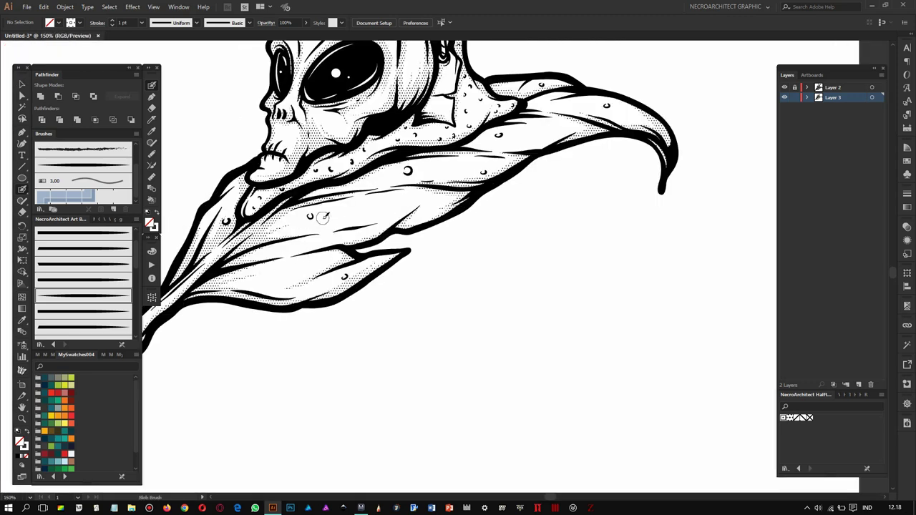
scroll(385, 204, up, 2)
scroll(493, 164, up, 2)
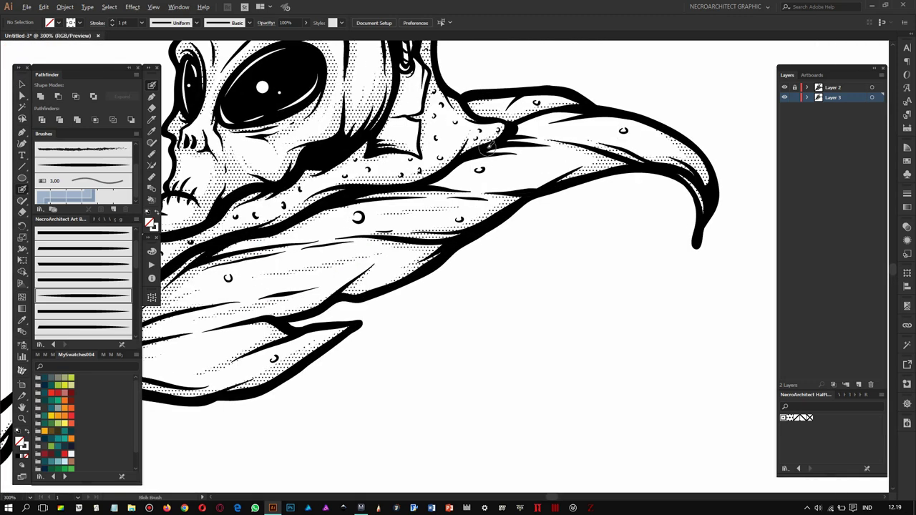
Step: Add four short accent strokes along the leaf, then fit the whole snail in view
drag(451, 151, 551, 127)
mouse_move(505, 169)
mouse_down()
mouse_move(551, 173)
mouse_move(421, 179)
mouse_move(494, 159)
mouse_move(458, 200)
mouse_up()
drag(542, 205, 613, 180)
drag(501, 198, 593, 180)
key(ctrl+1)
scroll(438, 220, up, 3)
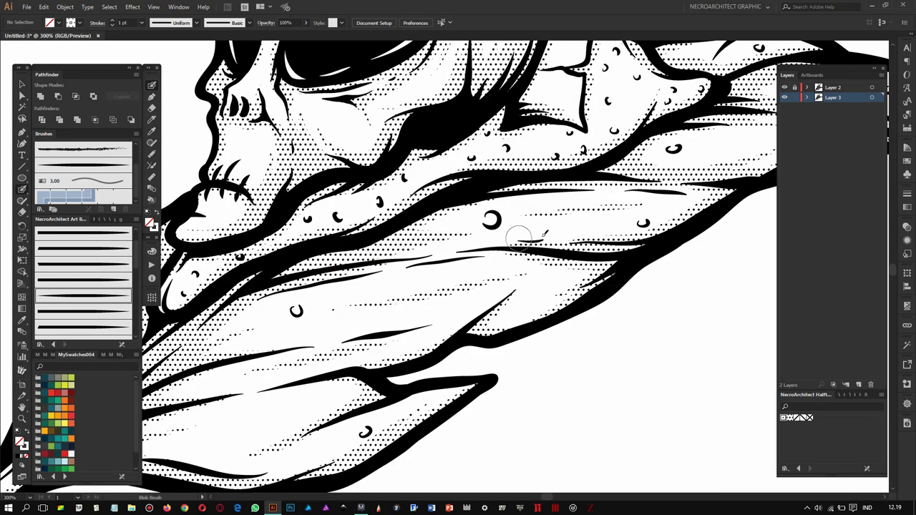
key(ctrl+1)
Step: Ink a shadow inside the right eyestalk bulb and accent strokes along the stalk and bulb edge
scroll(567, 191, up, 5)
scroll(566, 192, up, 5)
drag(594, 122, 589, 99)
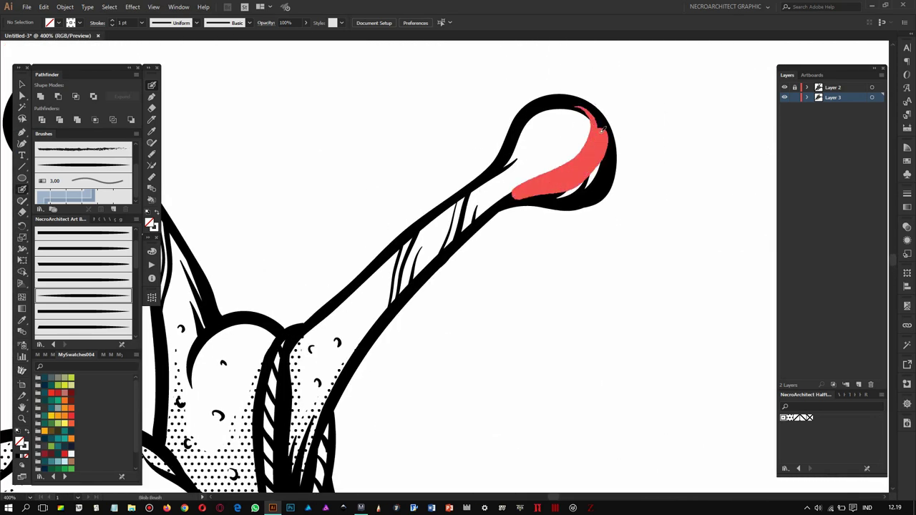
drag(357, 329, 512, 172)
scroll(511, 172, up, 2)
drag(357, 307, 393, 282)
scroll(393, 282, down, 2)
drag(250, 129, 187, 75)
drag(326, 308, 309, 206)
scroll(277, 224, down, 2)
scroll(279, 223, down, 1)
scroll(322, 243, left, 3)
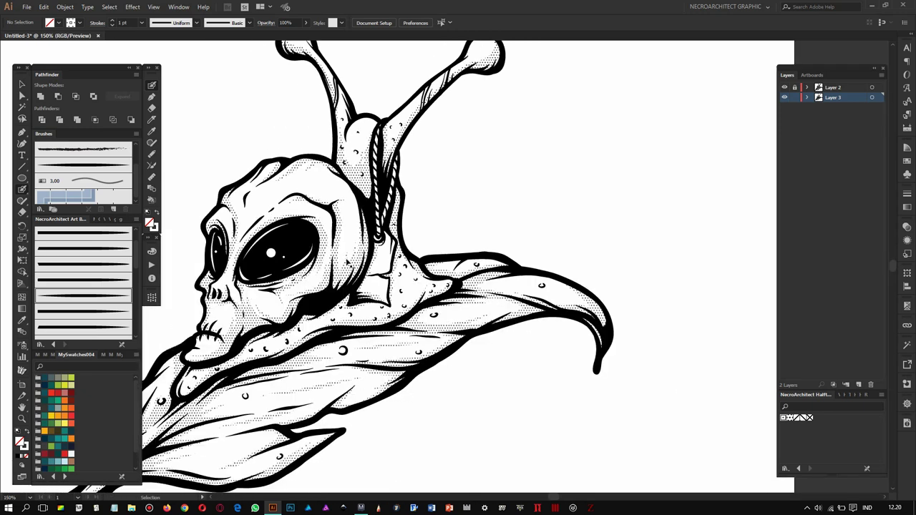
scroll(401, 264, left, 1)
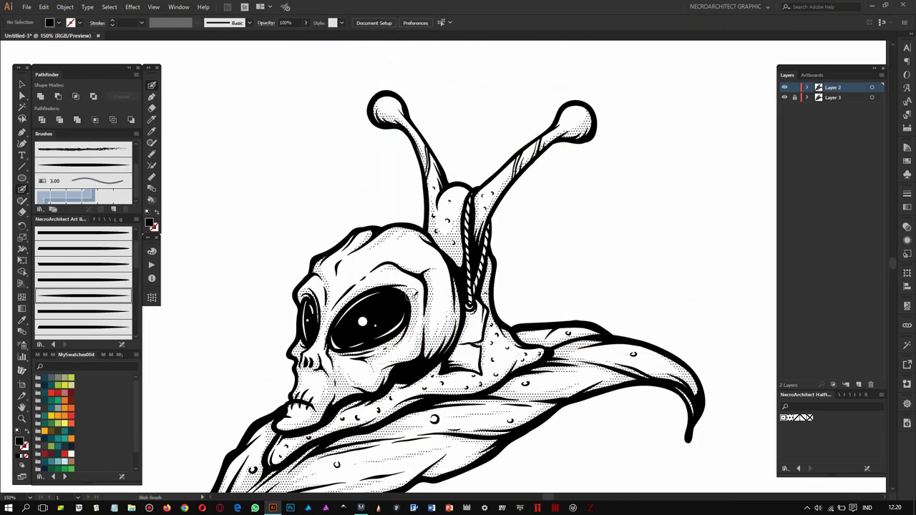
scroll(401, 264, up, 3)
scroll(411, 215, up, 1)
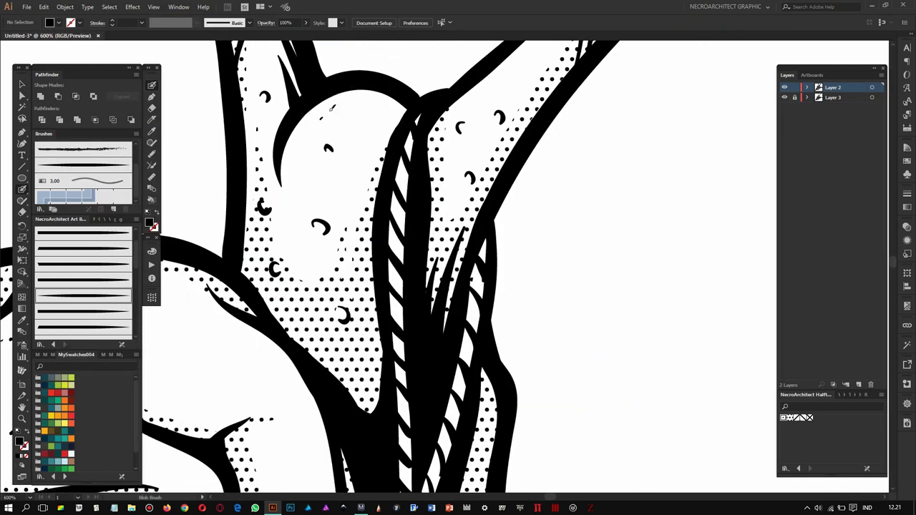
key(shift+x)
scroll(410, 247, down, 2)
scroll(404, 286, down, 1)
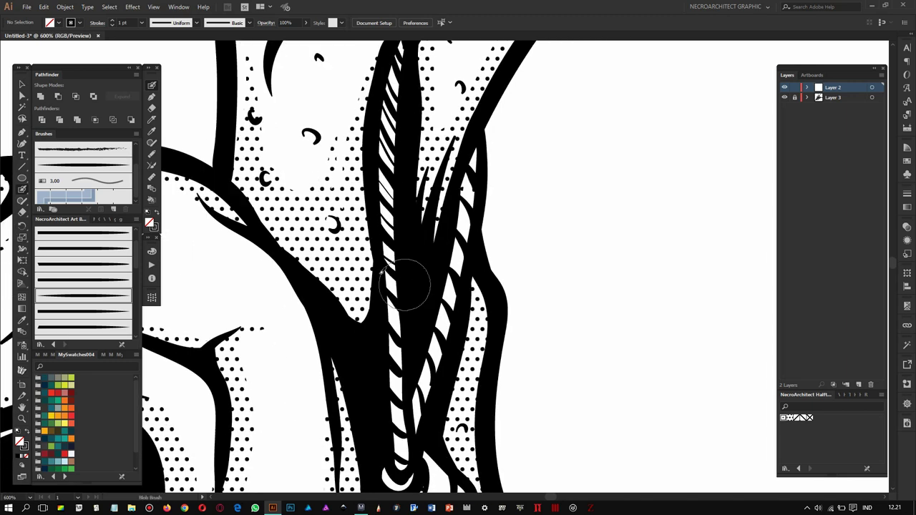
scroll(421, 349, down, 3)
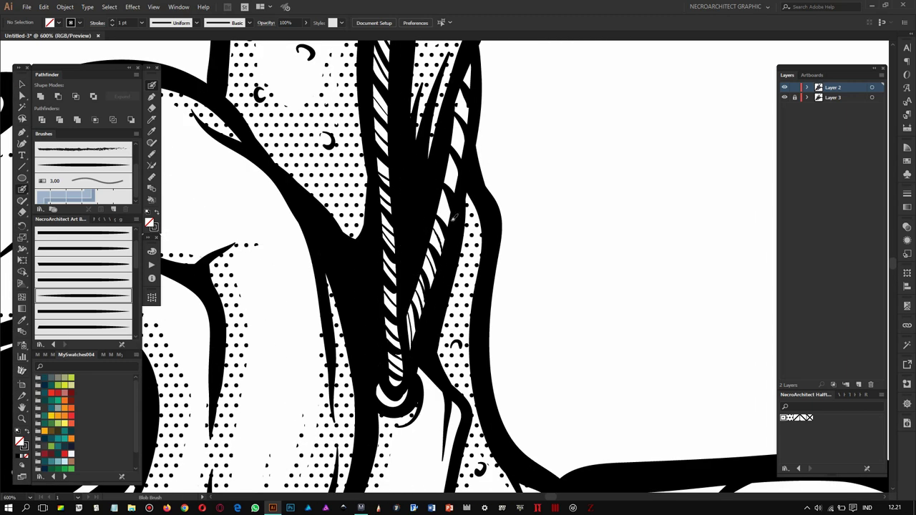
scroll(476, 143, up, 2)
scroll(481, 179, down, 3)
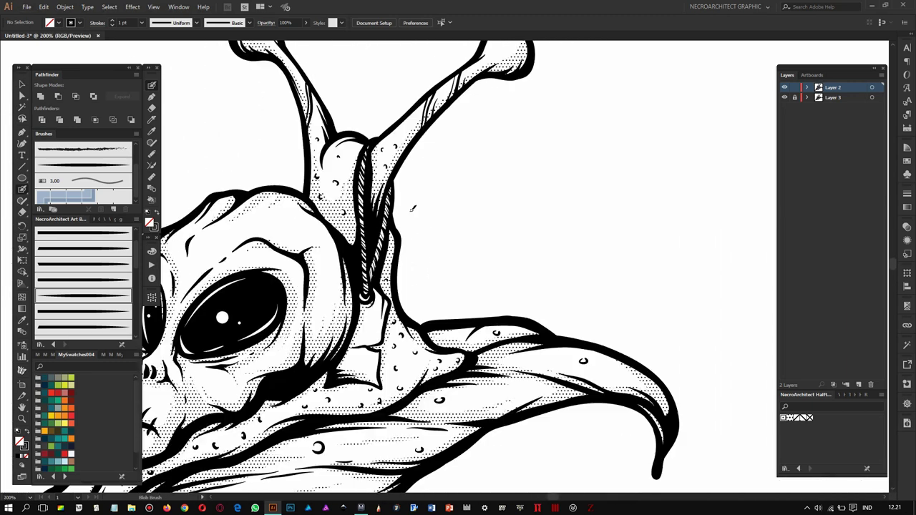
scroll(481, 186, down, 1)
scroll(483, 213, up, 3)
scroll(522, 172, down, 3)
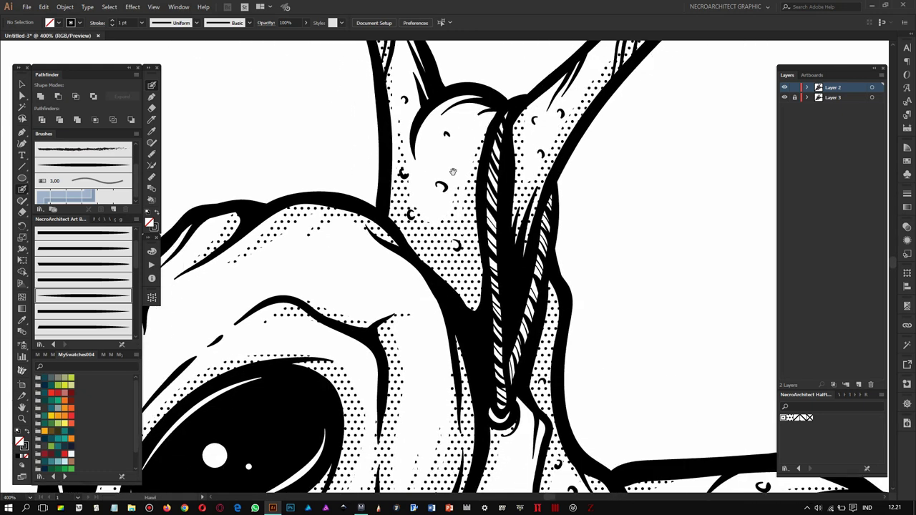
scroll(478, 230, left, 2)
scroll(401, 310, down, 2)
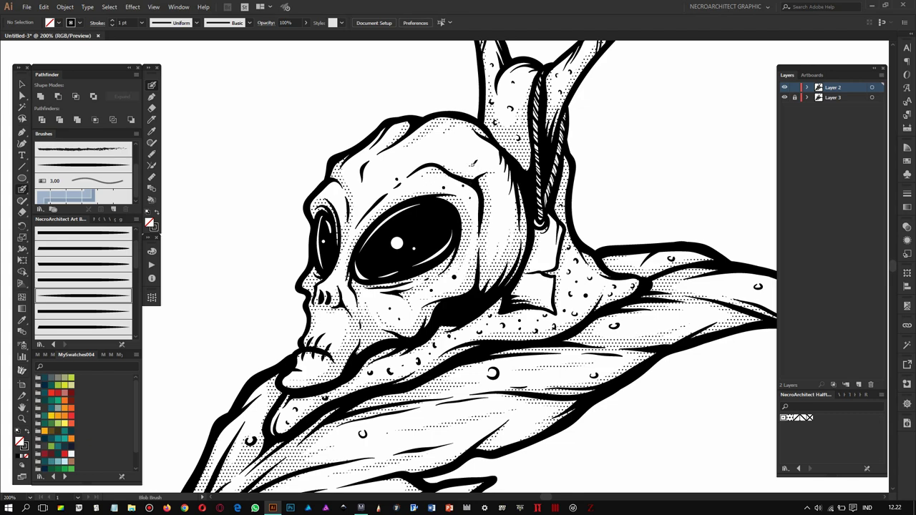
mouse_move(391, 407)
mouse_down()
mouse_move(469, 321)
mouse_move(471, 258)
mouse_up()
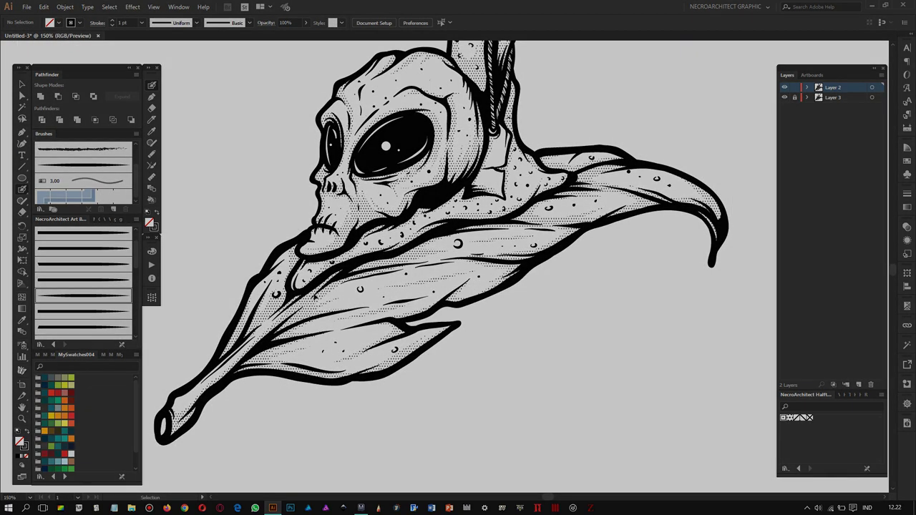